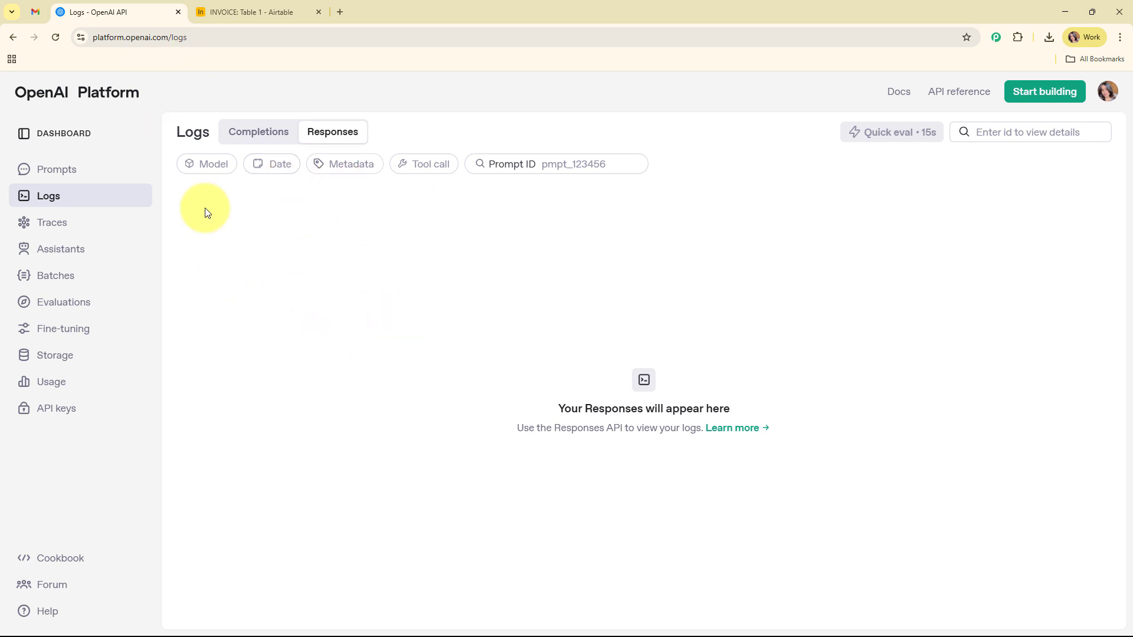
# Look over the Gmail compose window, the OpenAI logs page and the Airtable INVOICE table.
pyautogui.click(46, 10)
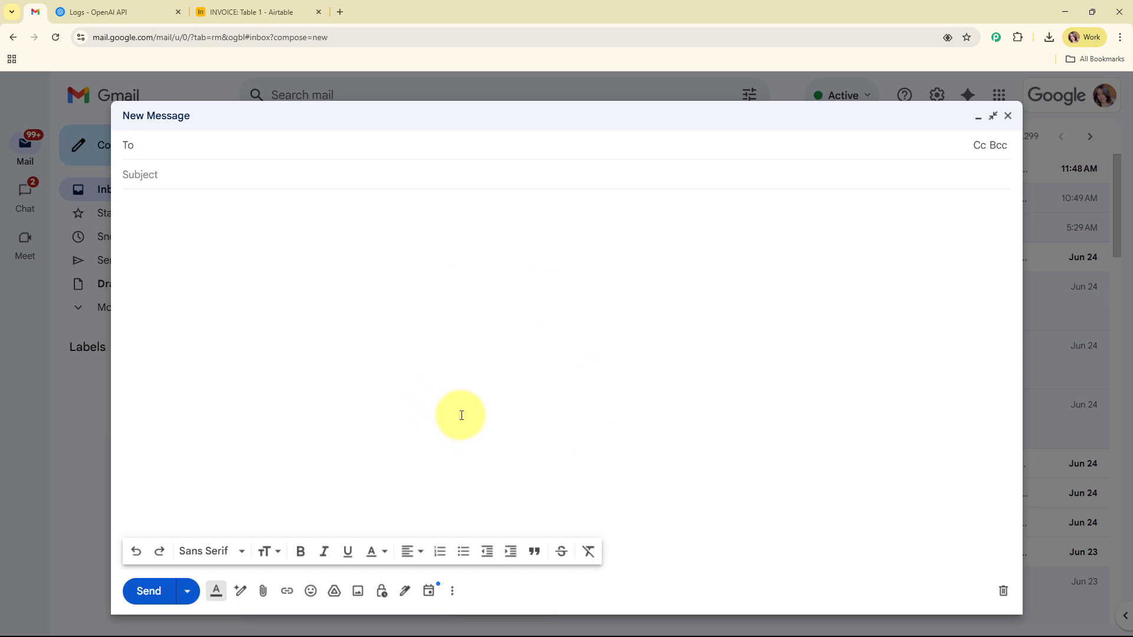
pyautogui.click(89, 11)
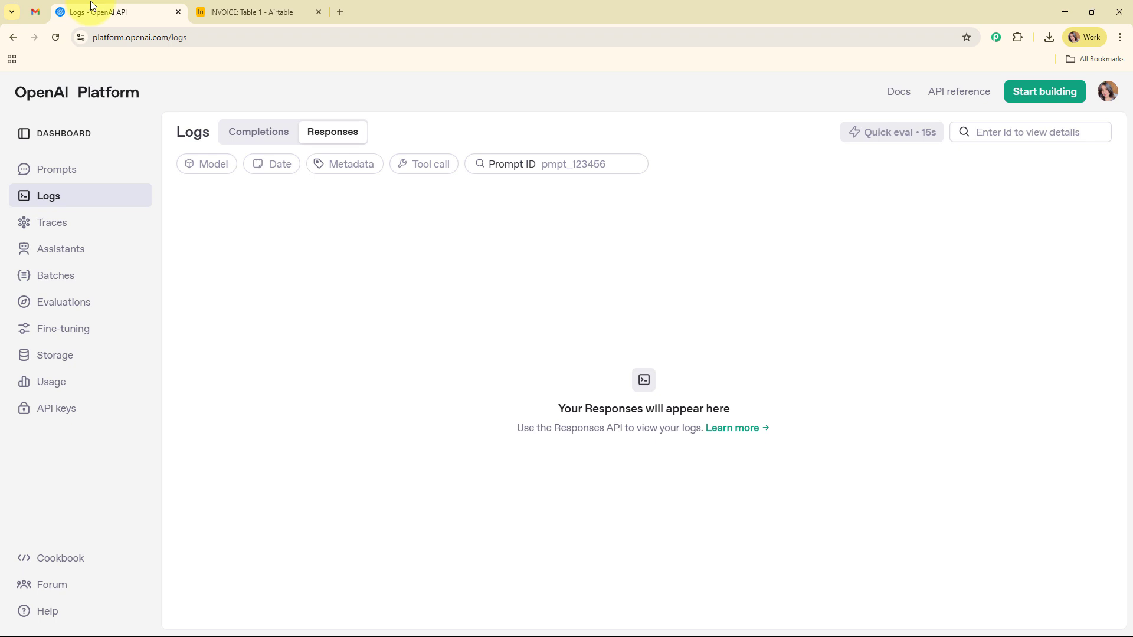
pyautogui.click(281, 16)
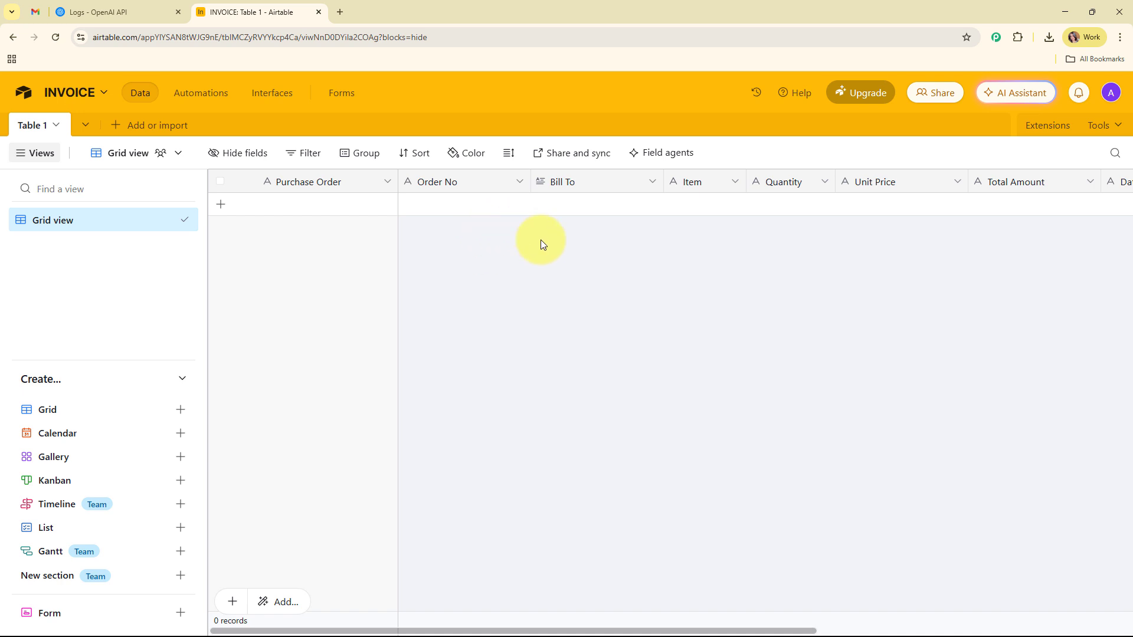
# Open the Pabbly Connect website in a new browser tab and sign in to the Pabbly account.
pyautogui.click(340, 12)
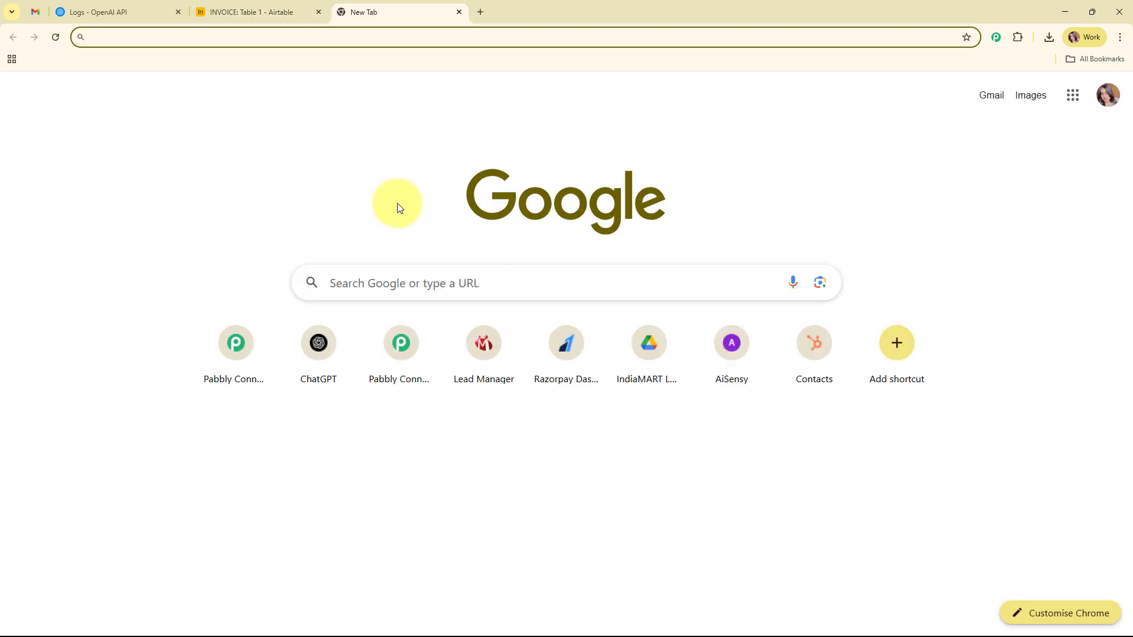
pyautogui.write('pabb')
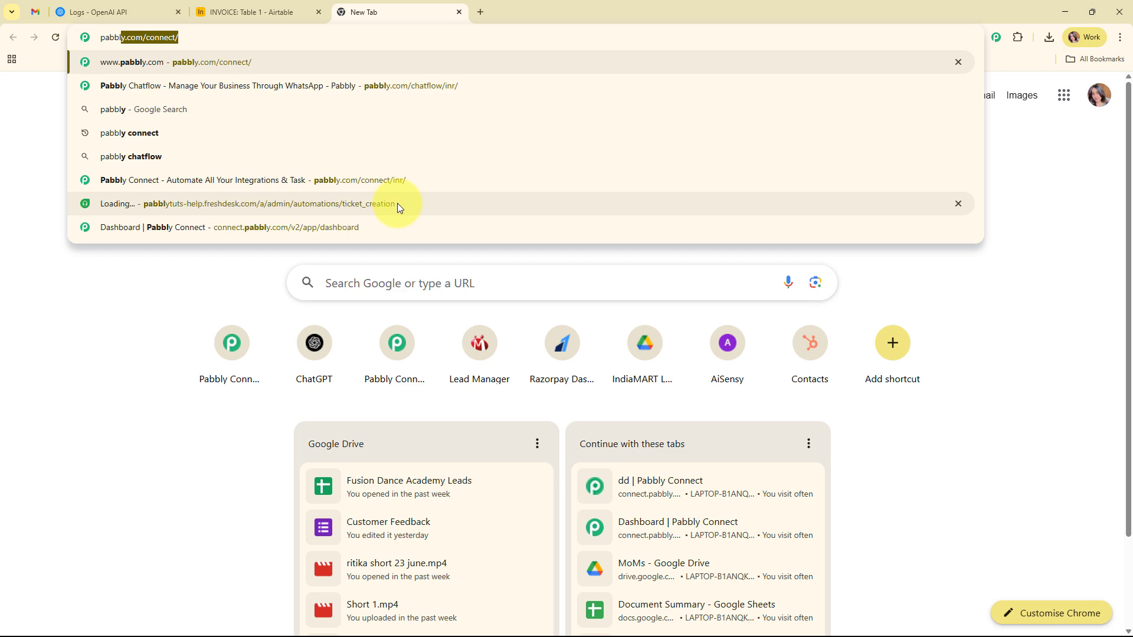
pyautogui.write('ly')
pyautogui.press('Return')
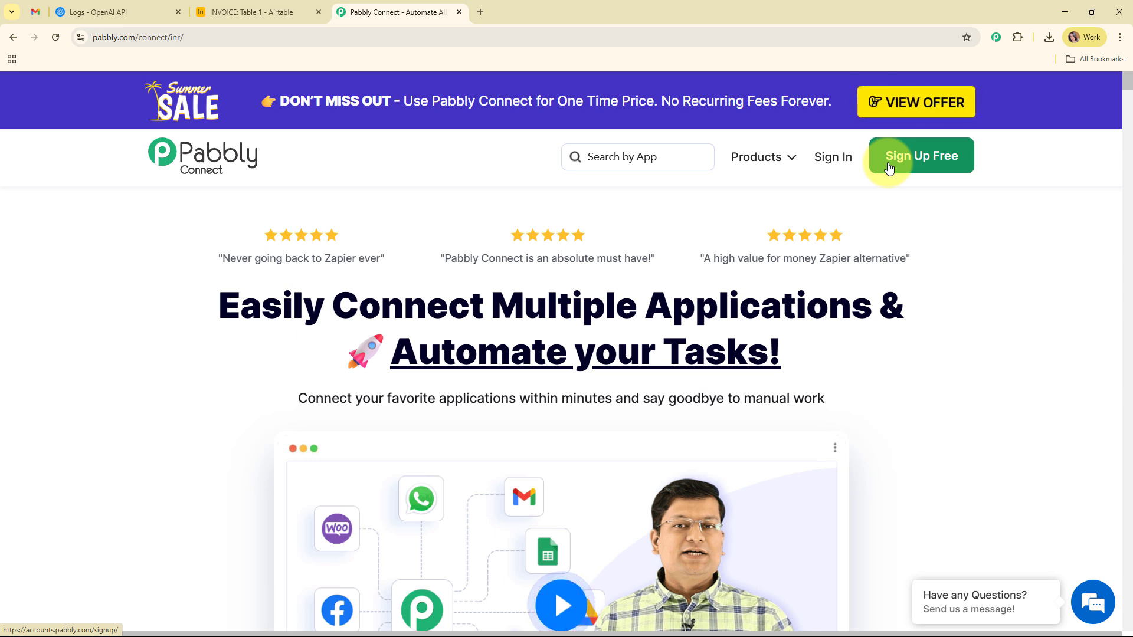
pyautogui.click(819, 162)
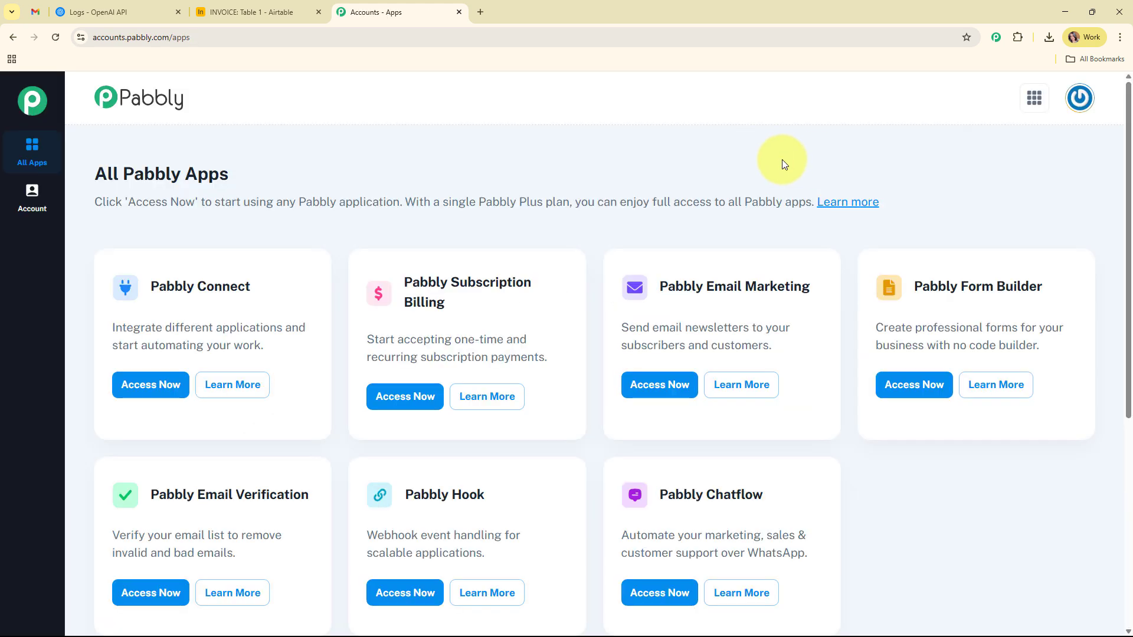
# Open Pabbly Connect from the list of all Pabbly apps.
pyautogui.moveTo(96, 167); pyautogui.dragTo(270, 168)
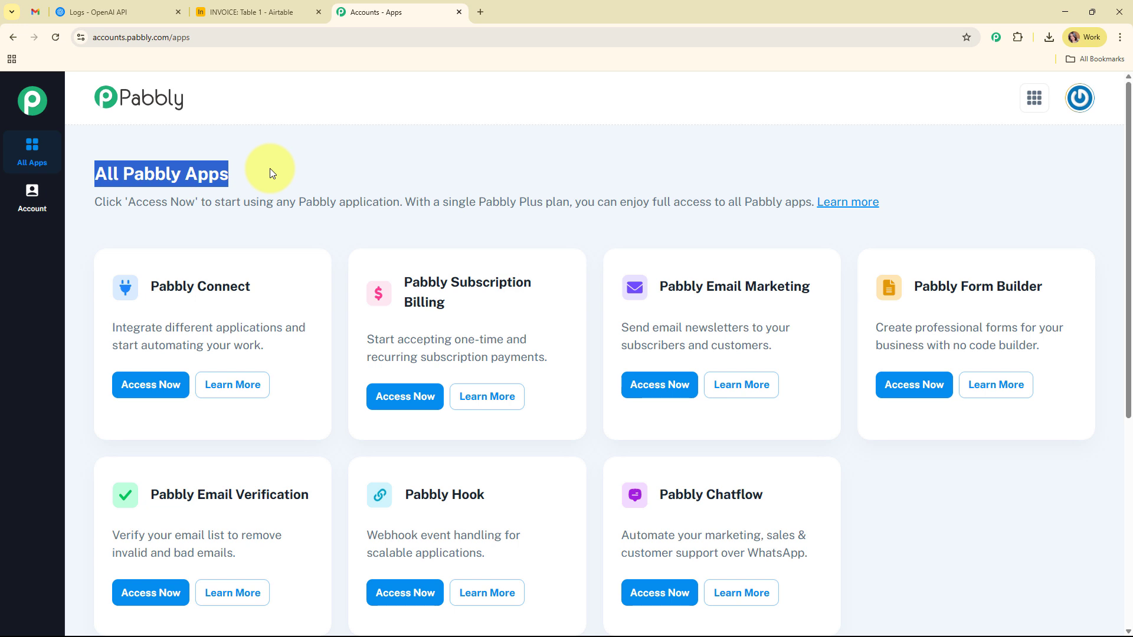
pyautogui.click(502, 177)
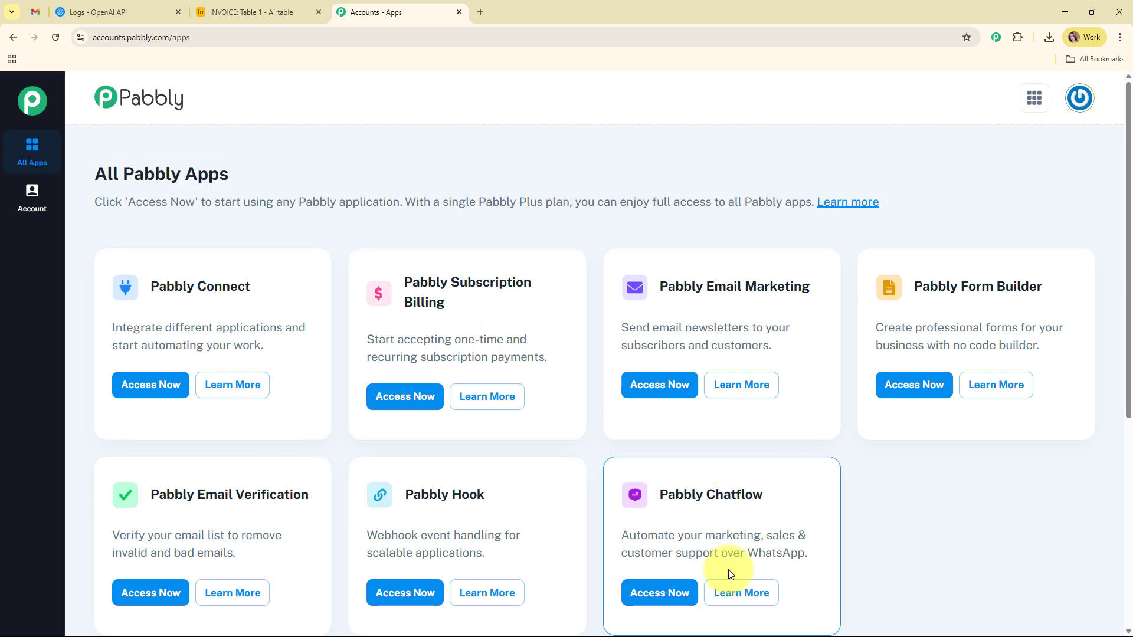
pyautogui.click(135, 386)
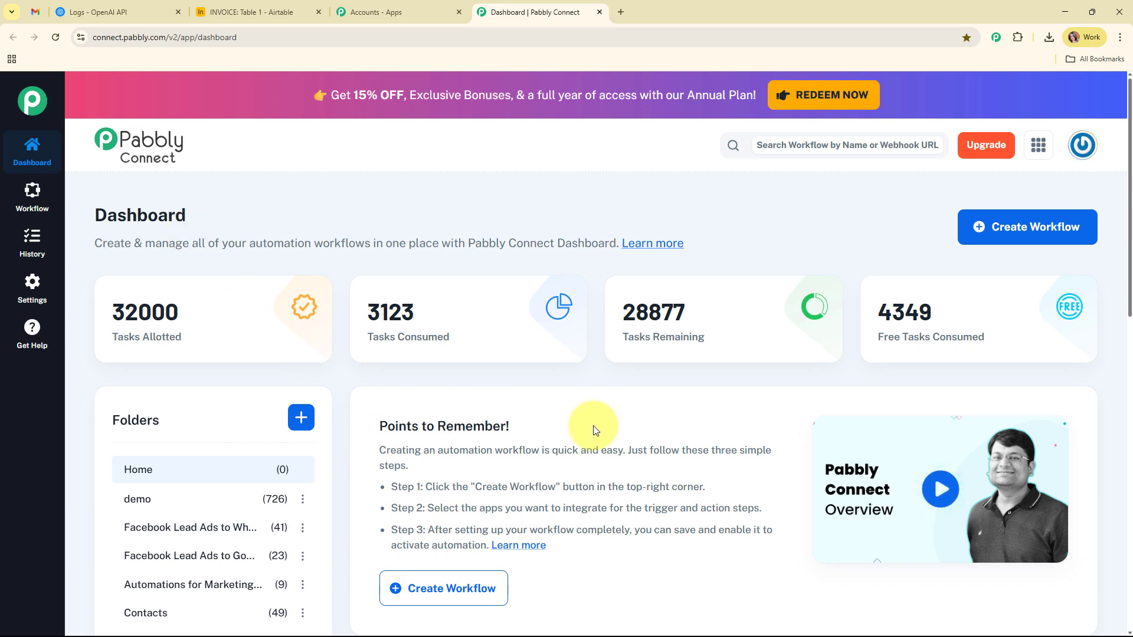
# Start a new workflow named "Automate Invoice Data Extraction from Email PDFs to Airtable Using AI Agent" and assign it to the Automations folder.
pyautogui.click(1019, 235)
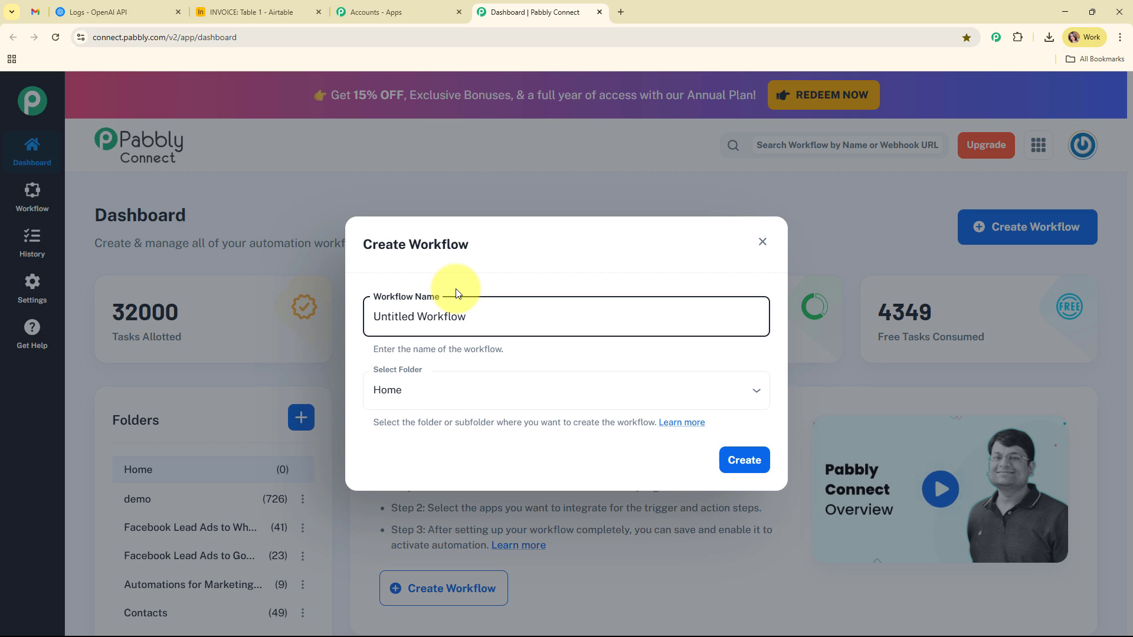
pyautogui.moveTo(468, 317); pyautogui.dragTo(779, 321)
pyautogui.write('Automate Invoice Data Extraction from Email PDFs to Airtable Using AI Agent')
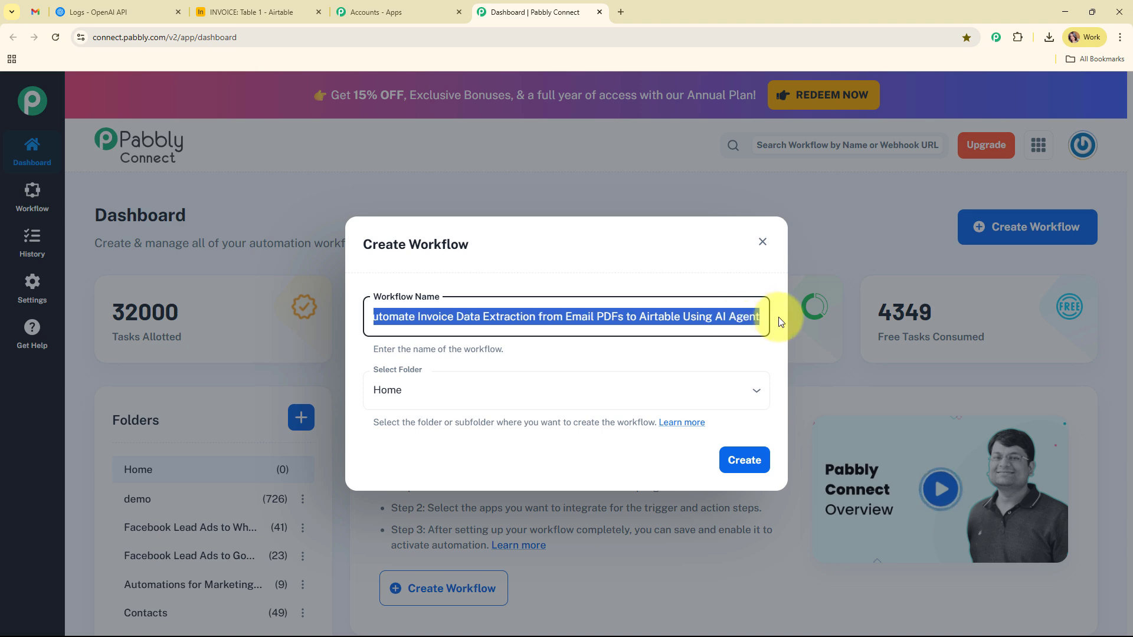
pyautogui.click(678, 350)
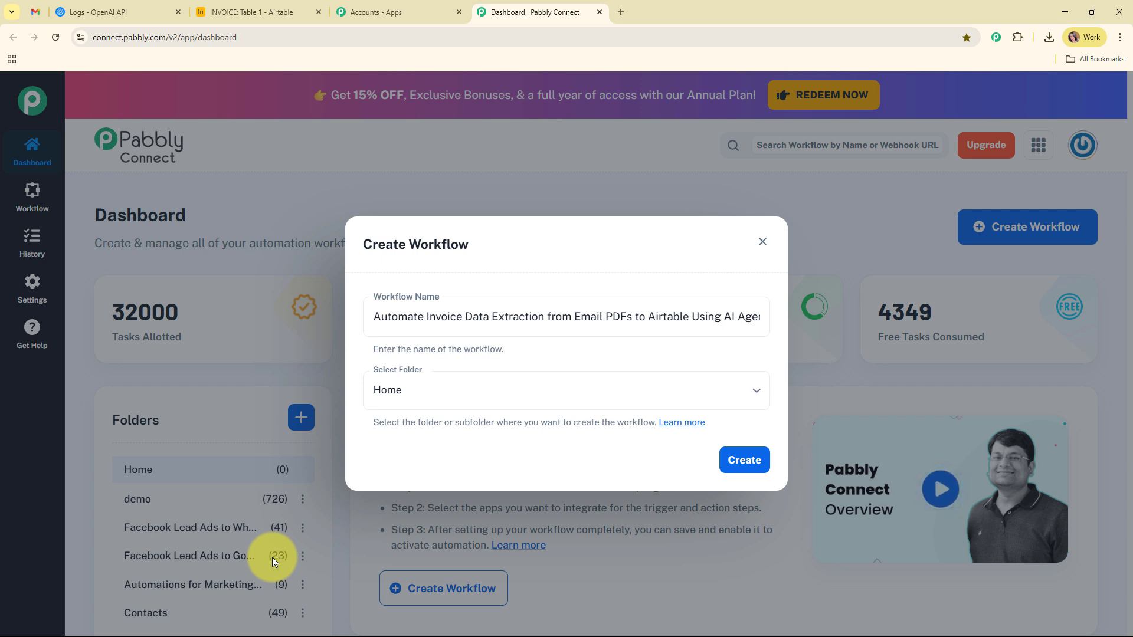
pyautogui.click(608, 395)
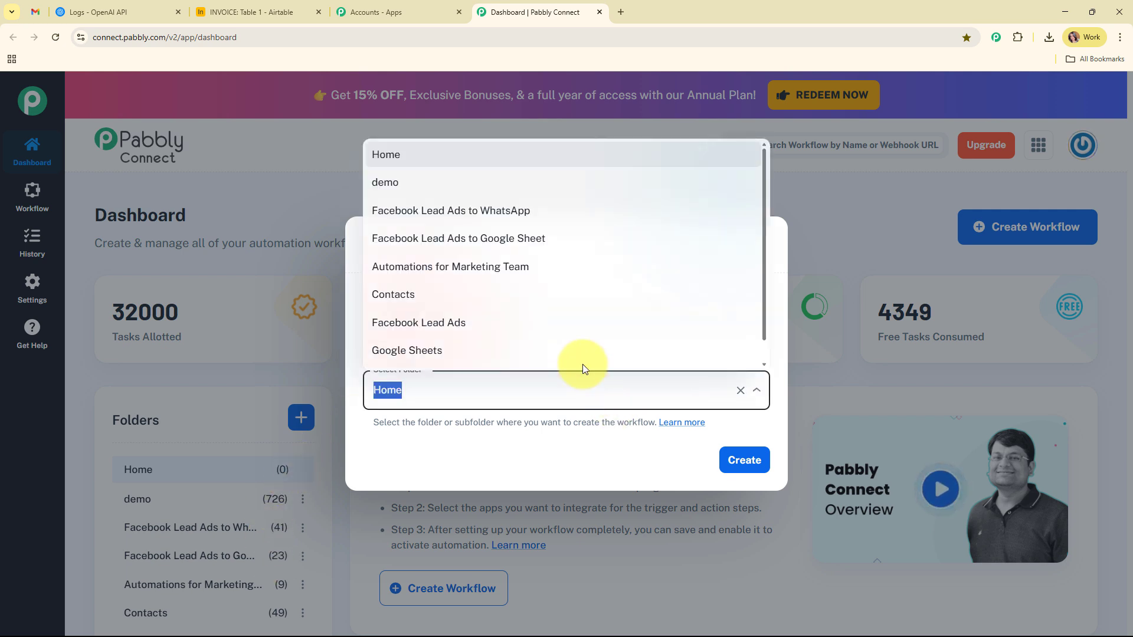
pyautogui.click(476, 357)
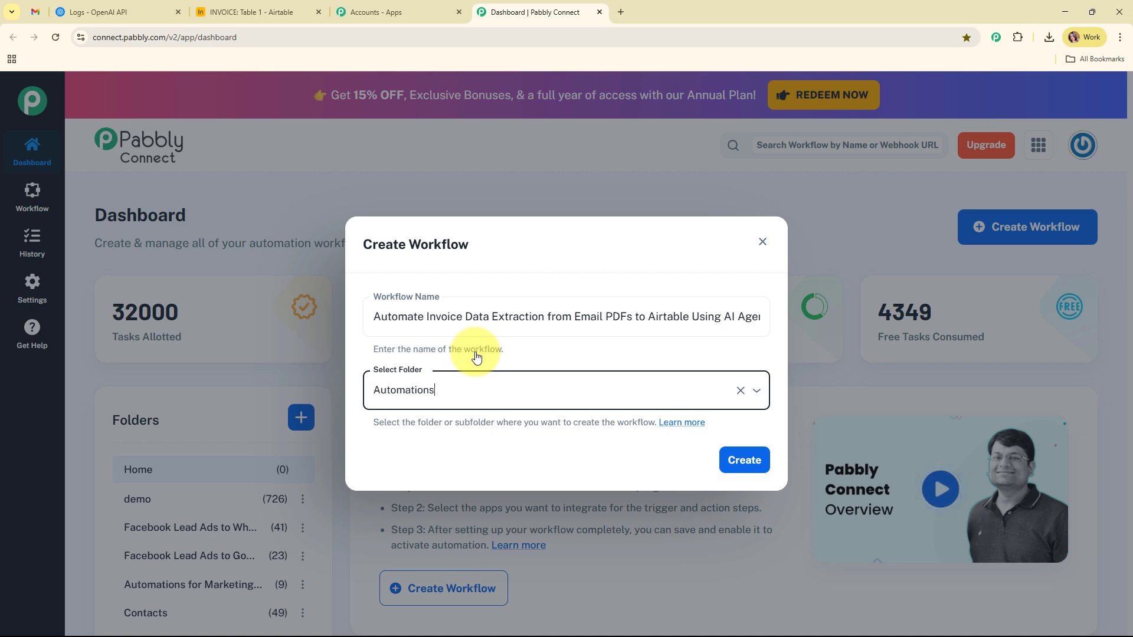
# Read through the Pabbly help article on folders, including creating and nesting them, and close it.
pyautogui.click(692, 428)
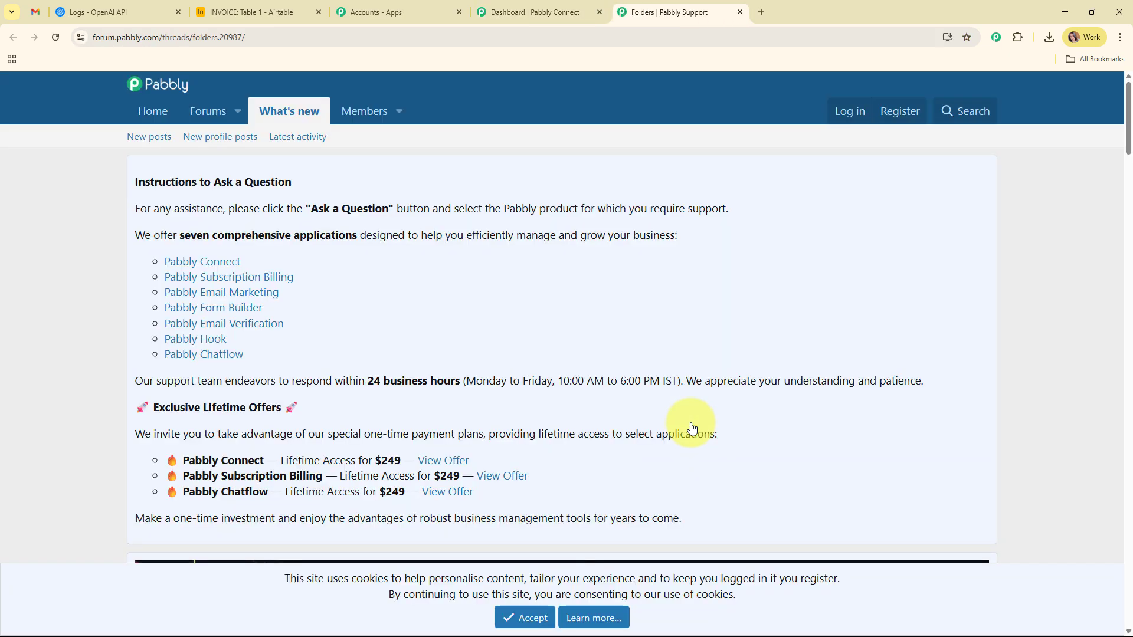
pyautogui.scroll(-10, 686, 420)
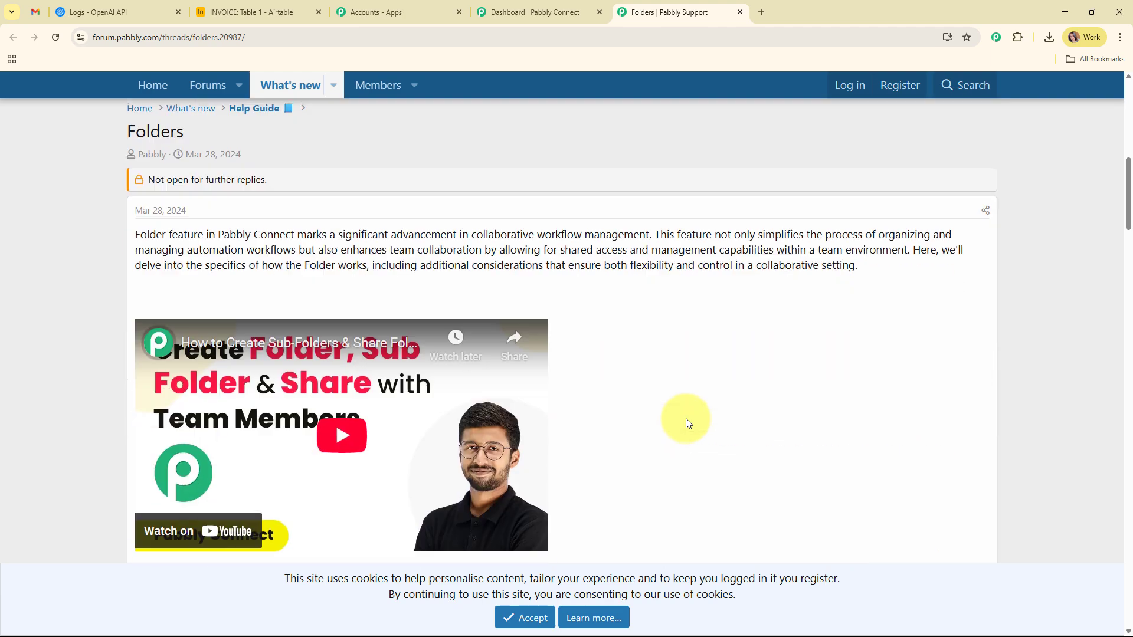
pyautogui.scroll(-18, 686, 419)
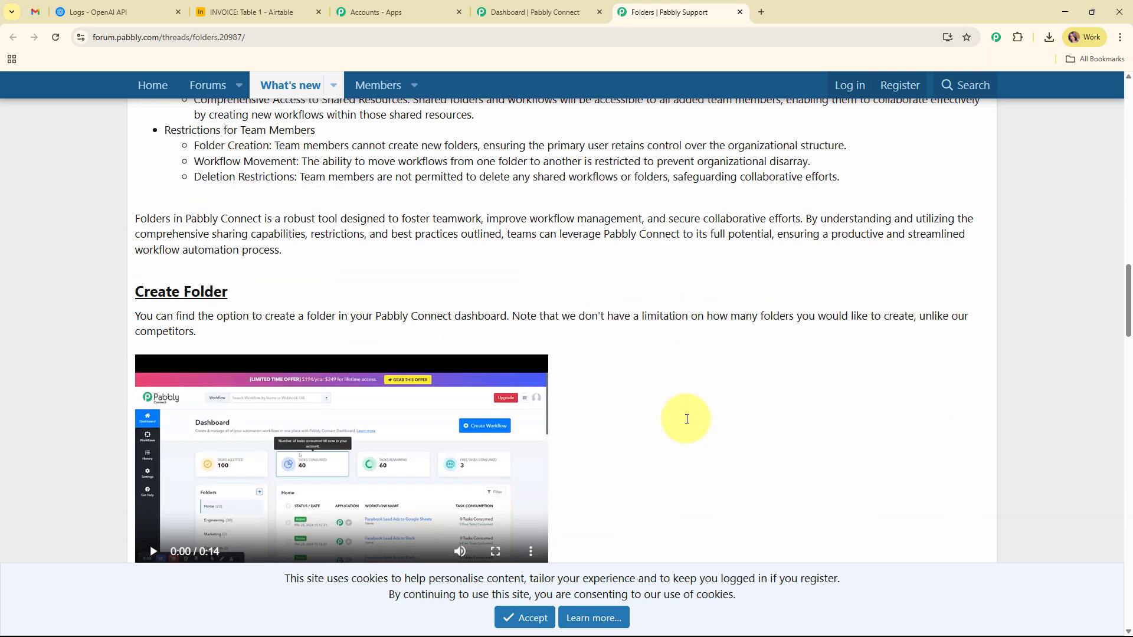
pyautogui.scroll(-5, 687, 419)
pyautogui.scroll(11, 686, 419)
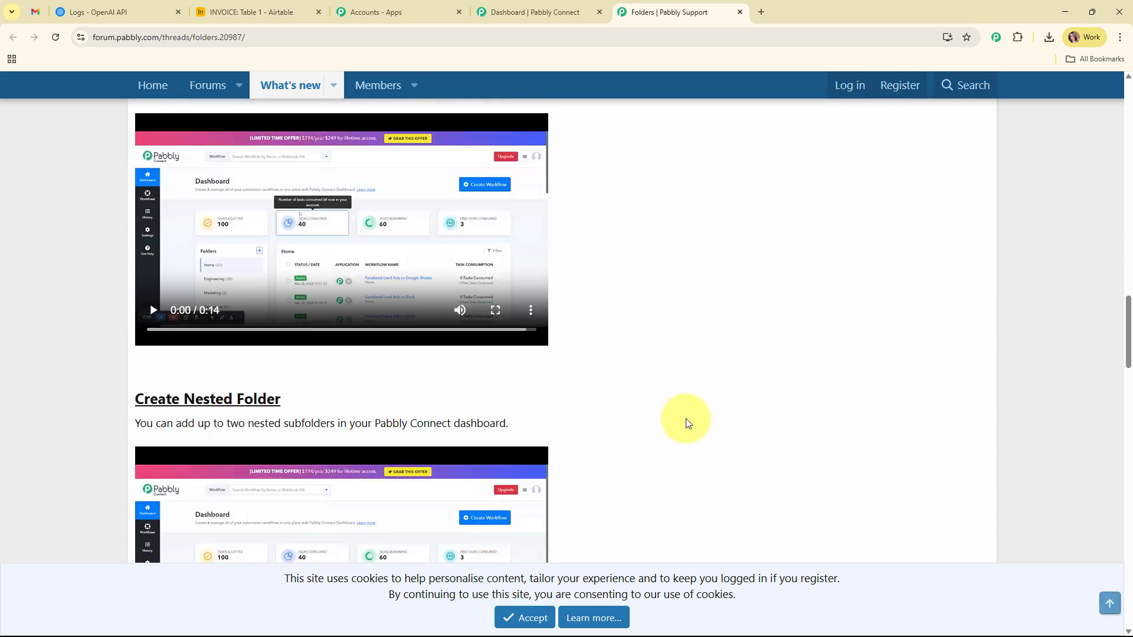
pyautogui.click(742, 12)
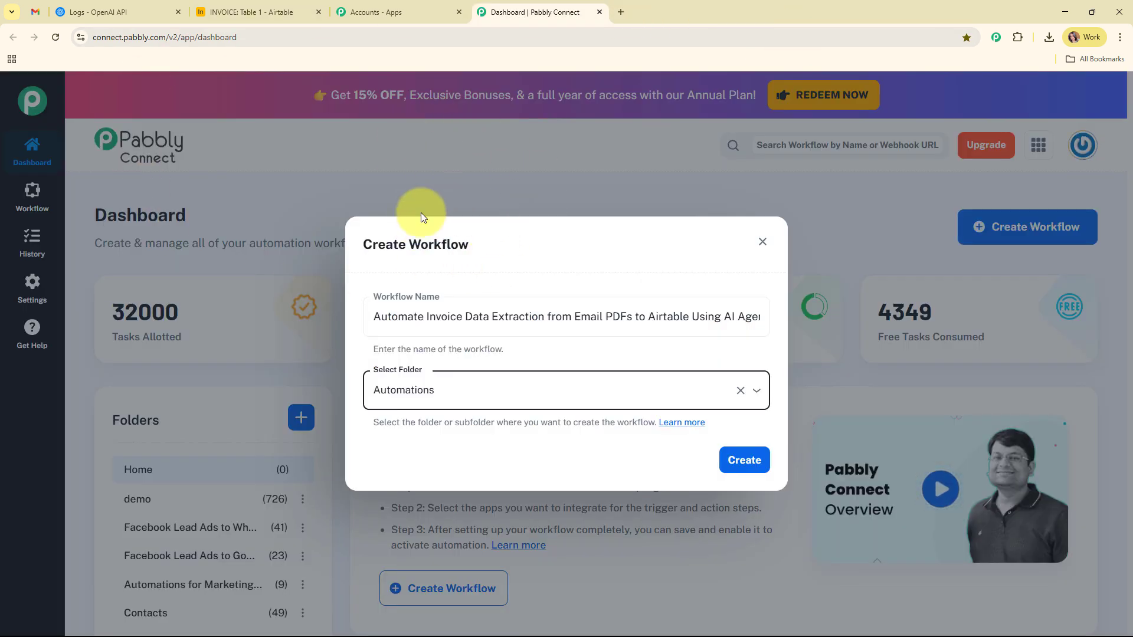
# Create the workflow and set its trigger to Email Parser (Pabbly) with the New Email Received event.
pyautogui.click(752, 459)
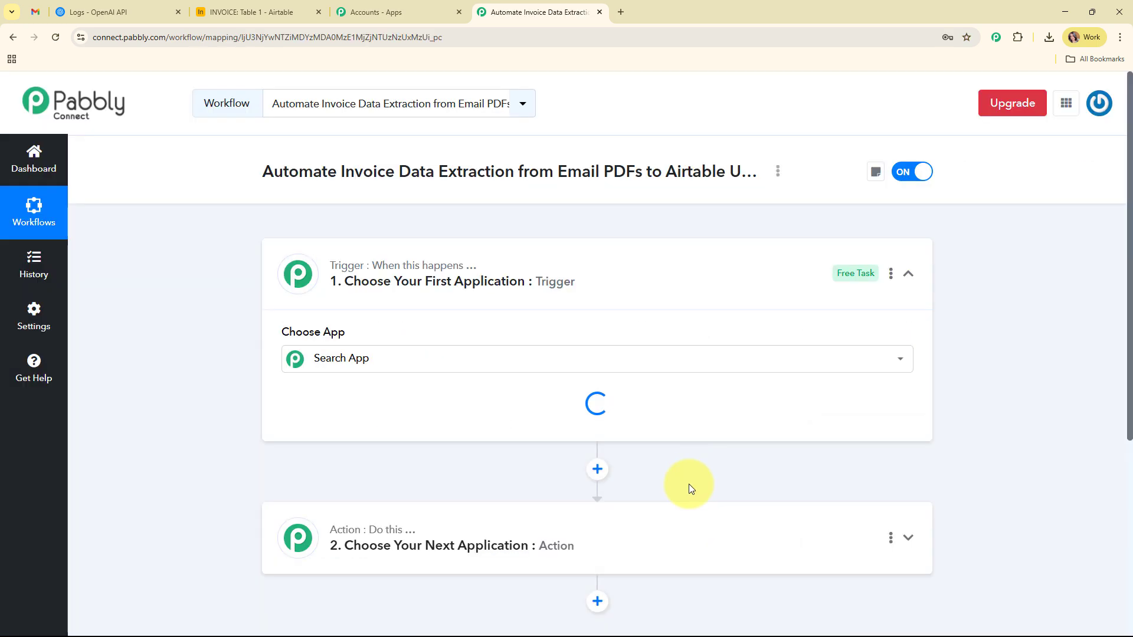
pyautogui.click(700, 280)
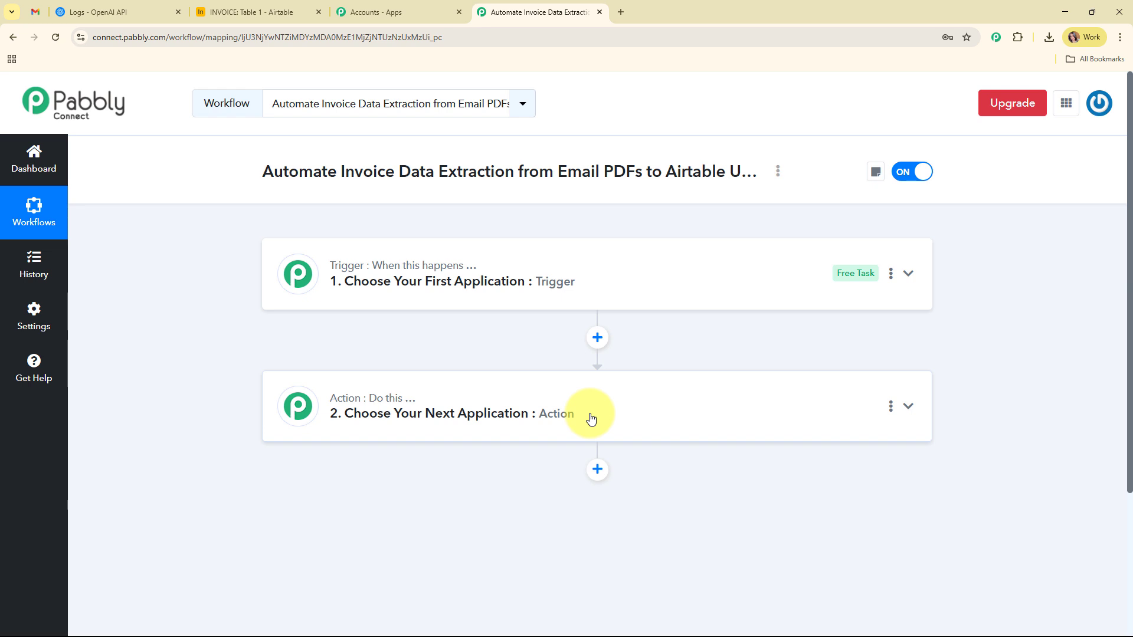
pyautogui.click(755, 271)
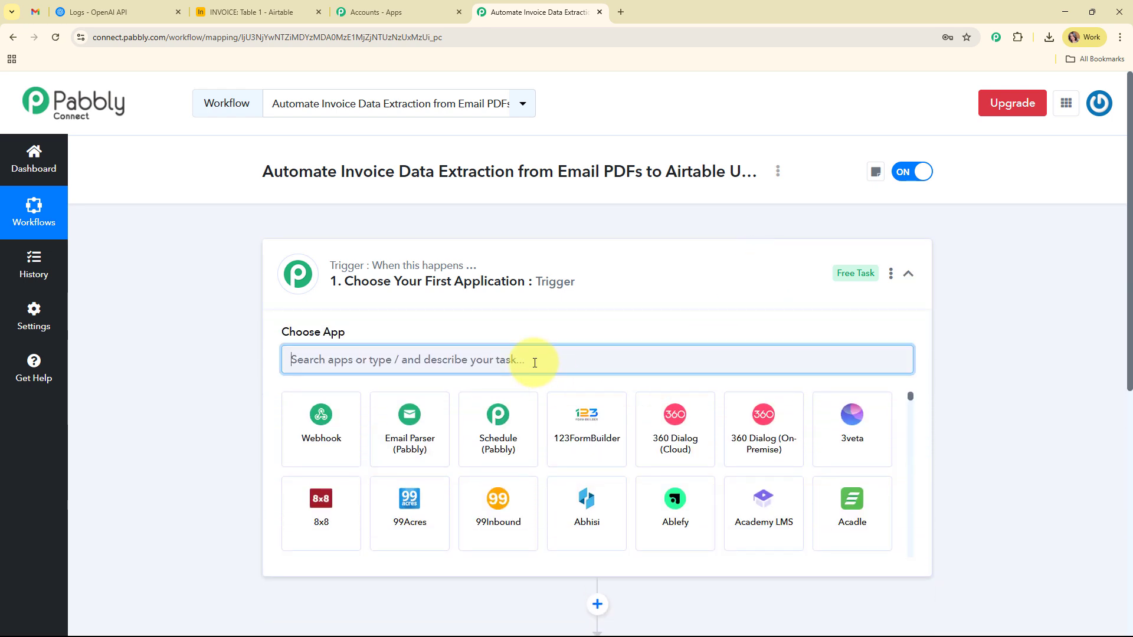
pyautogui.write('e')
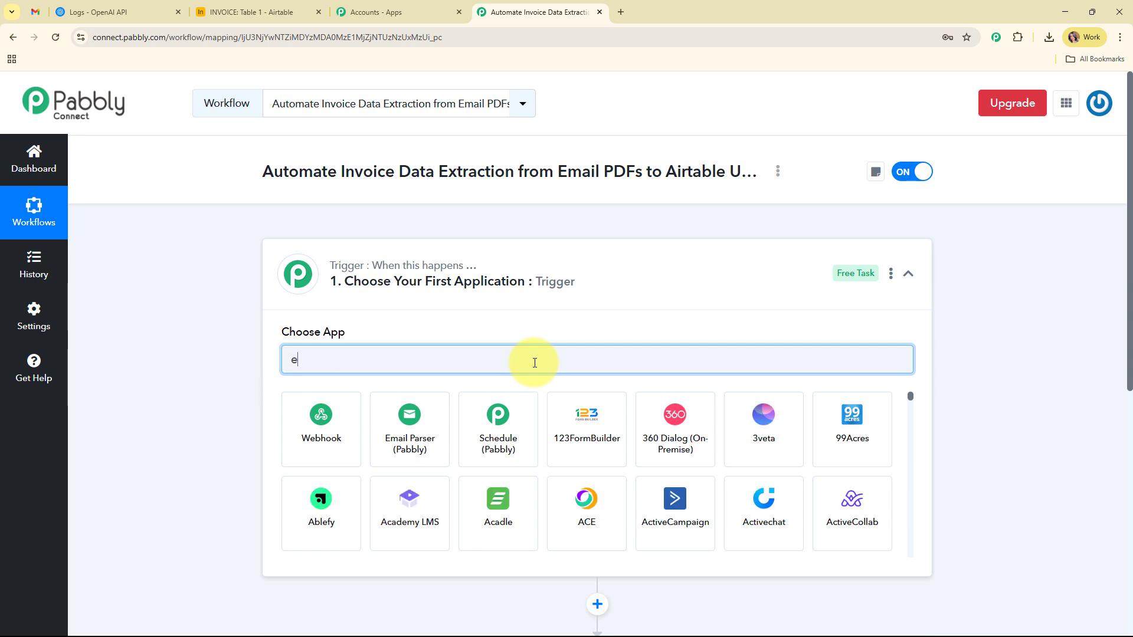
pyautogui.write('m')
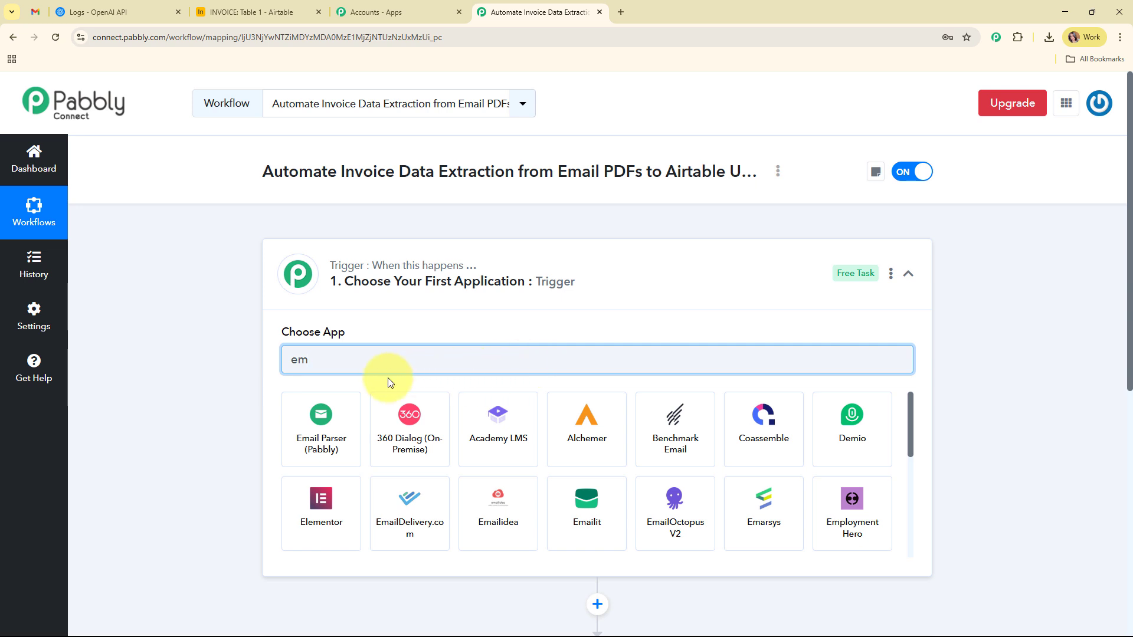
pyautogui.click(319, 422)
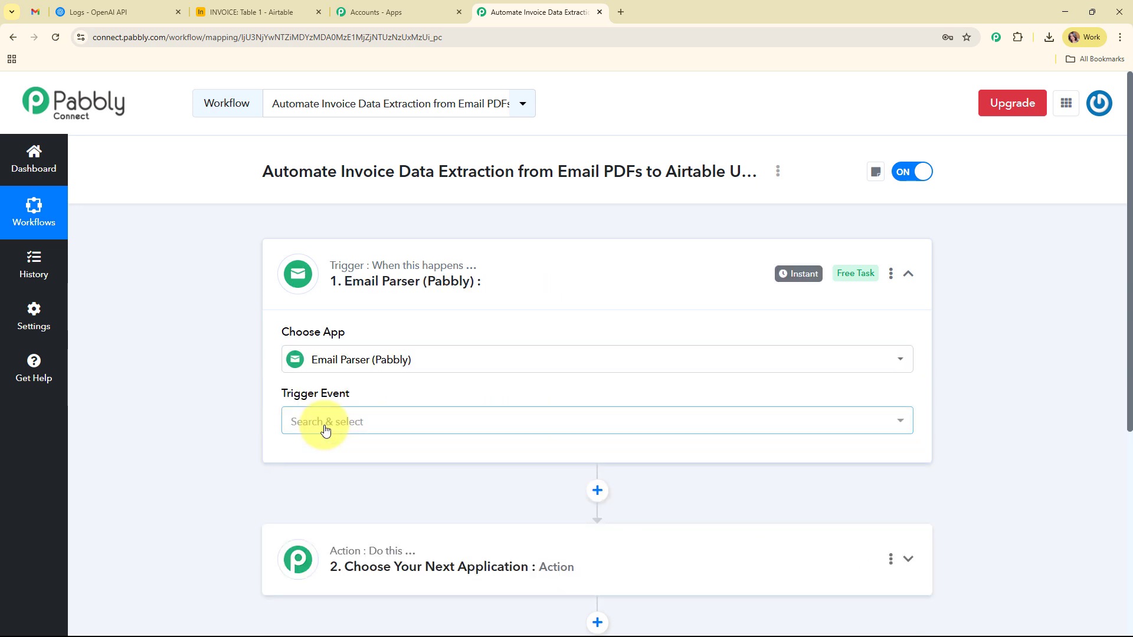
pyautogui.click(326, 429)
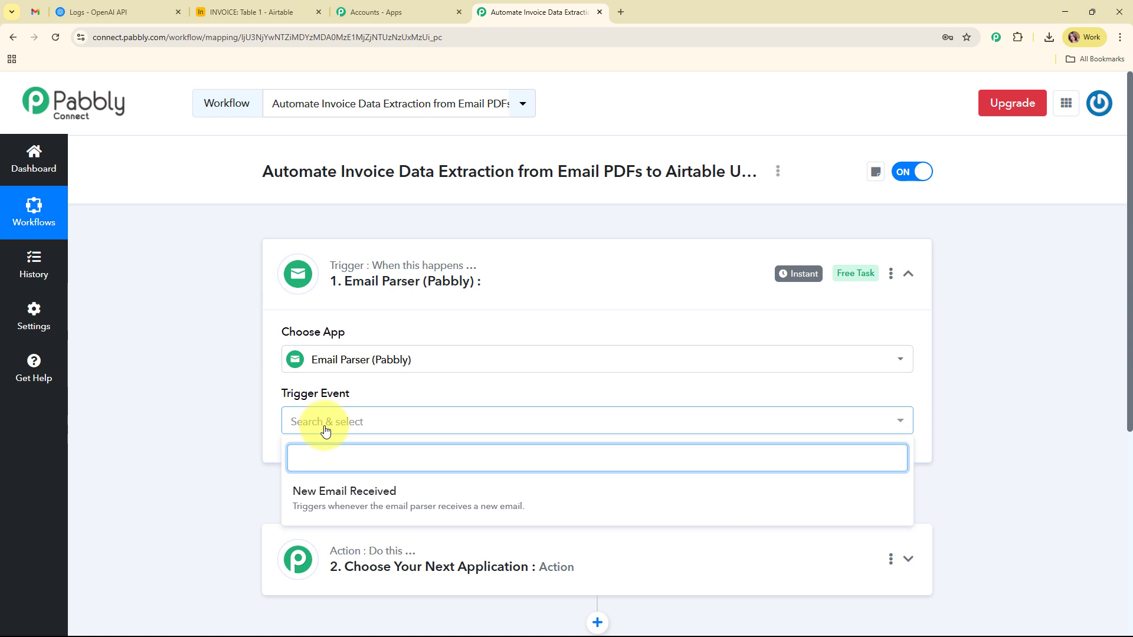
pyautogui.click(377, 493)
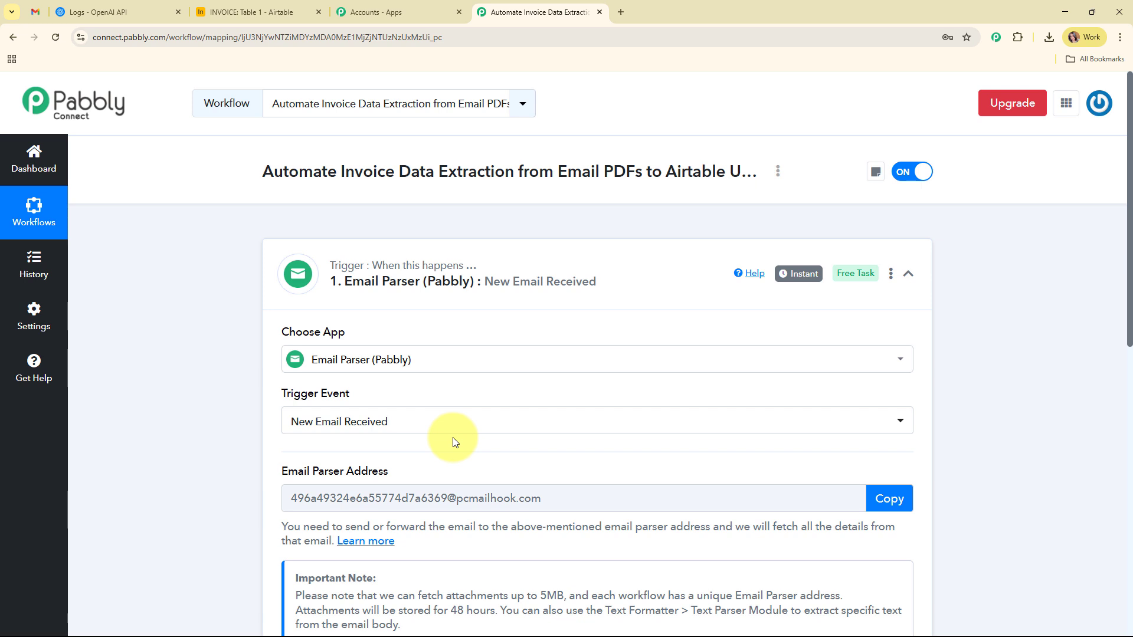
# Review the email parser trigger settings and copy the workflow's email parser address.
pyautogui.scroll(-1, 453, 442)
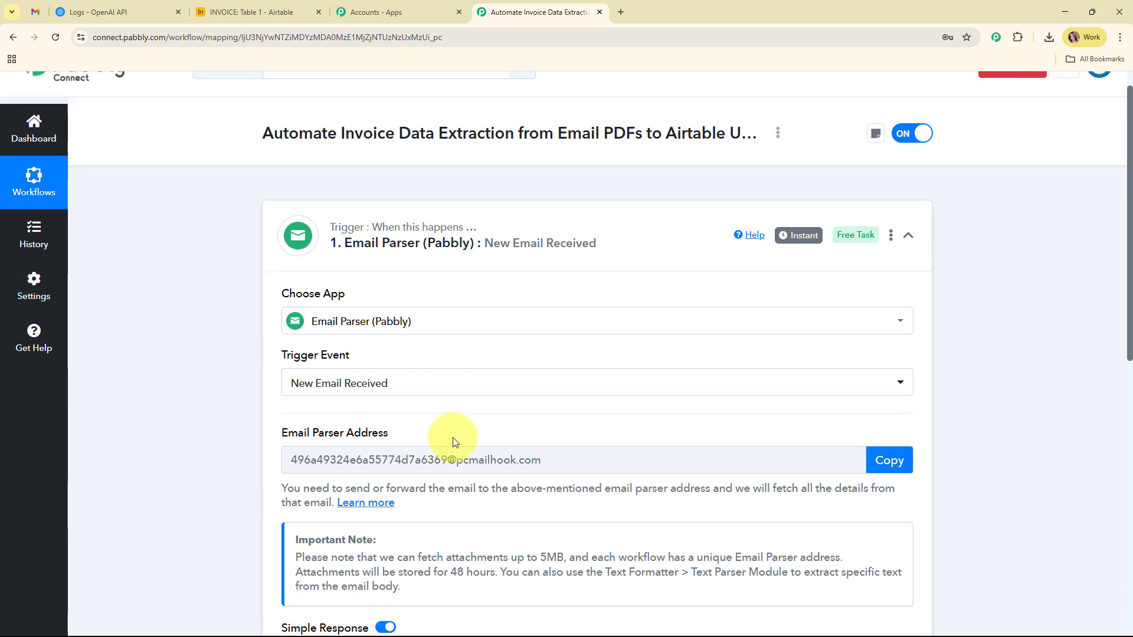
pyautogui.moveTo(279, 335); pyautogui.dragTo(406, 330)
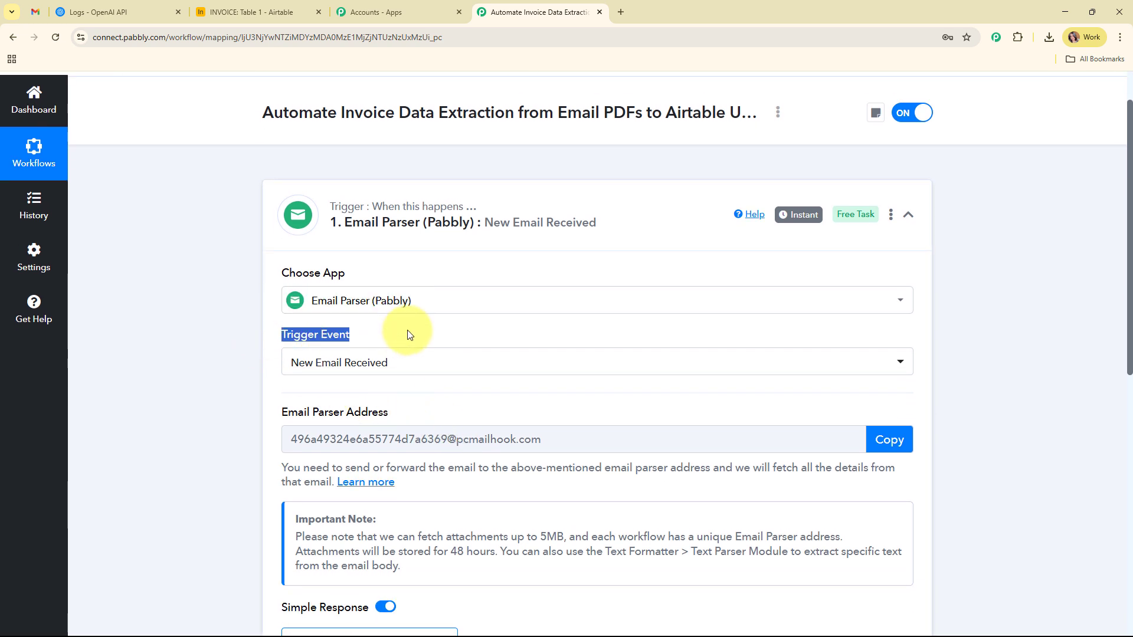
pyautogui.scroll(-2, 413, 330)
pyautogui.moveTo(281, 294); pyautogui.dragTo(411, 293)
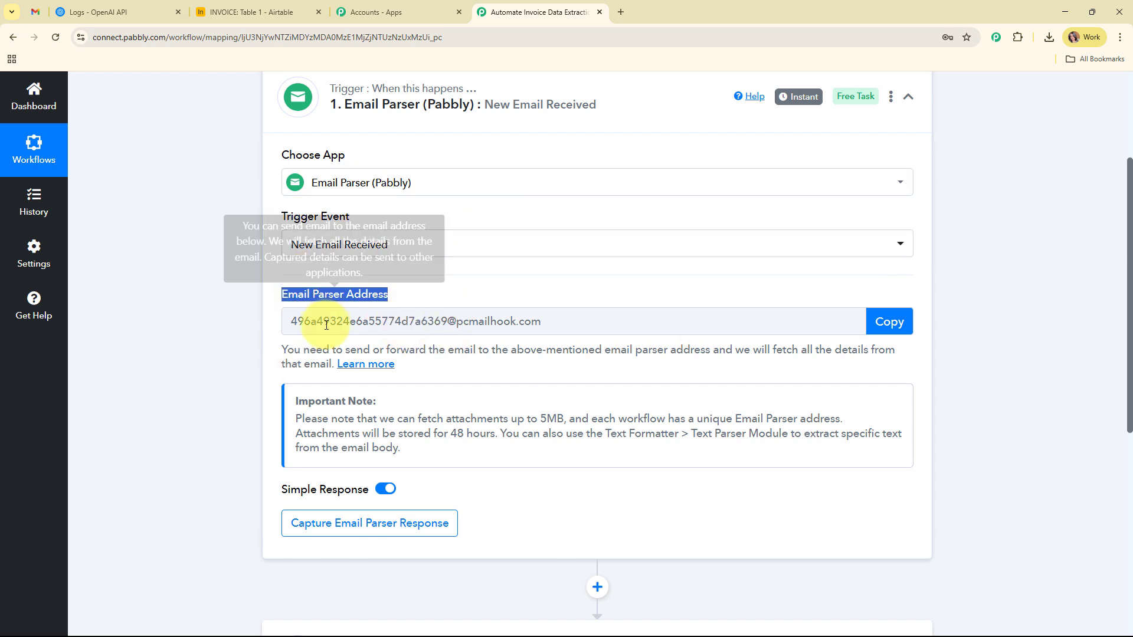
pyautogui.click(519, 373)
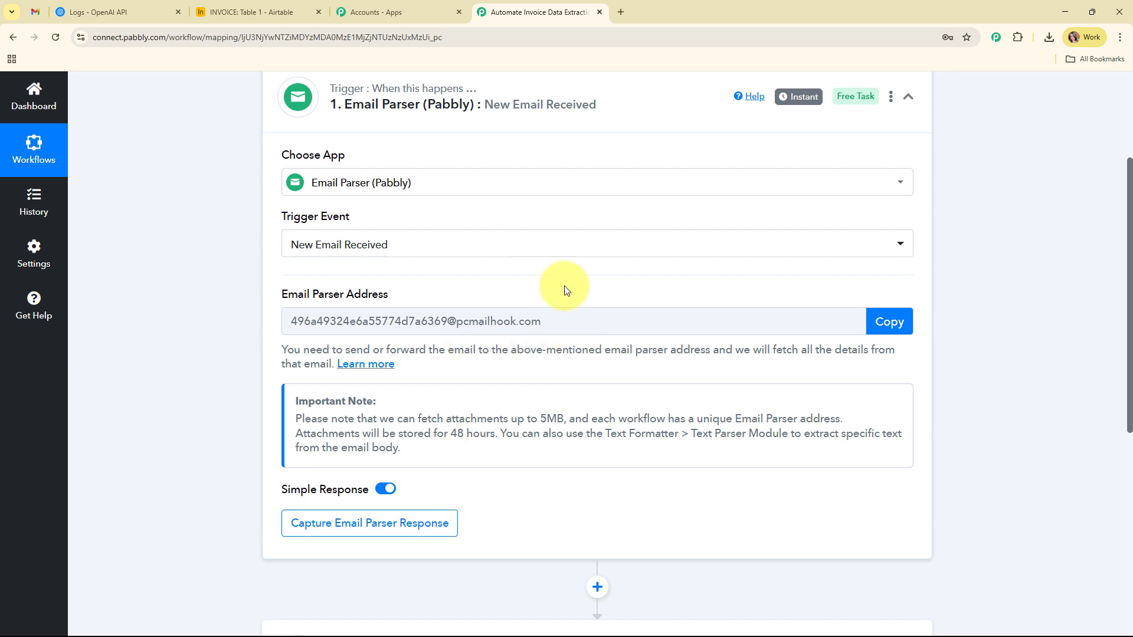
pyautogui.click(888, 323)
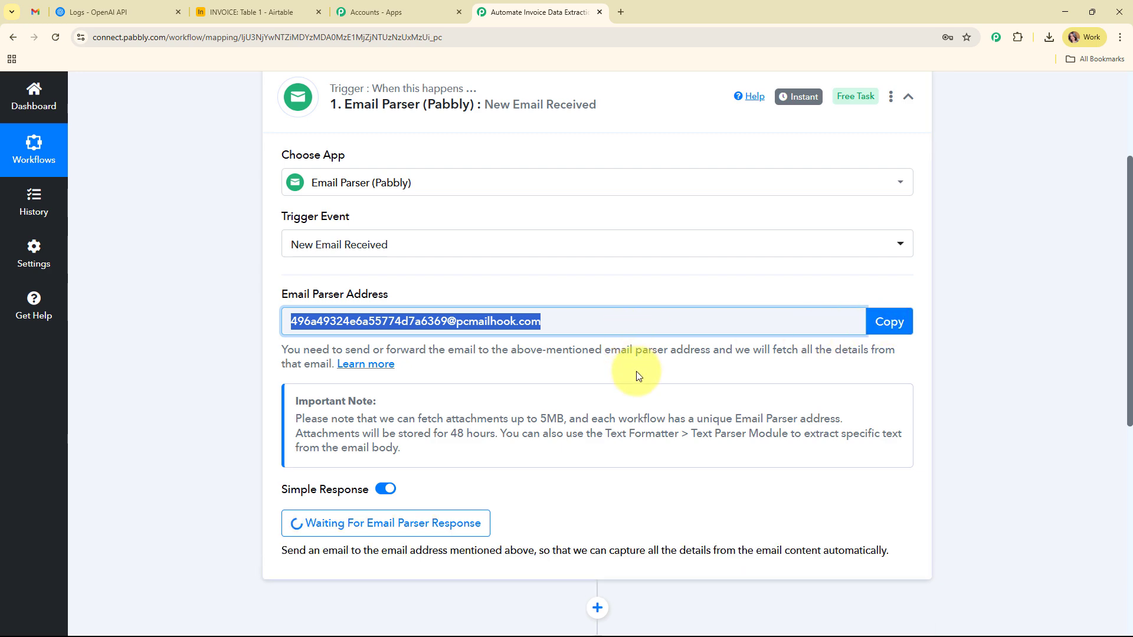
# Switch to the Gmail account that receives the invoices and open its full settings.
pyautogui.hotkey('alt', 'Tab')
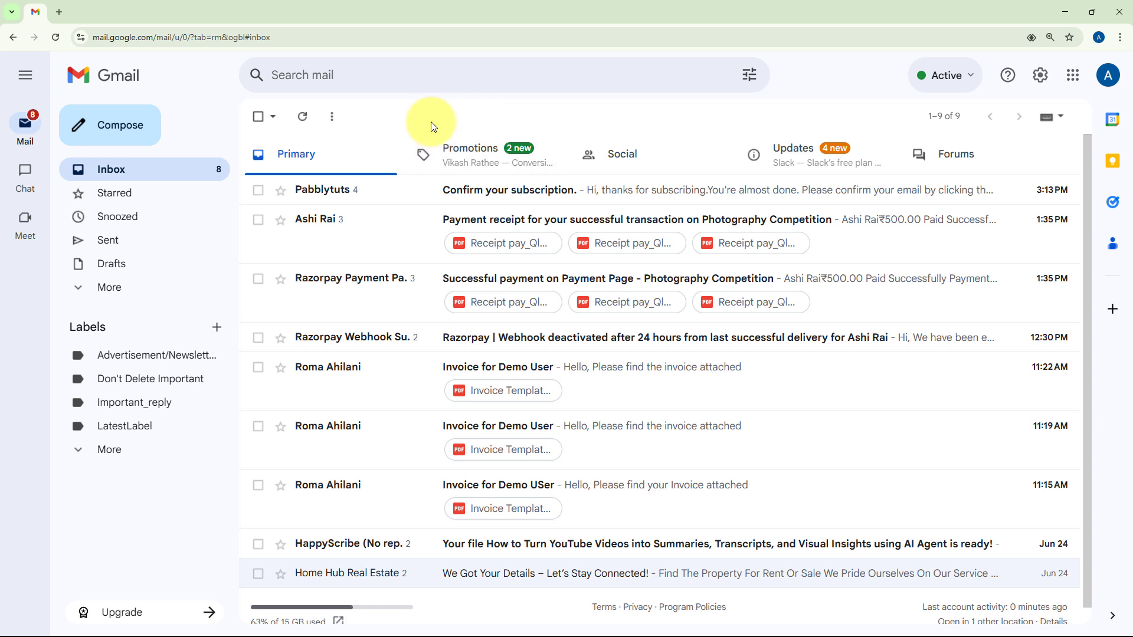
pyautogui.click(1041, 76)
pyautogui.click(1045, 161)
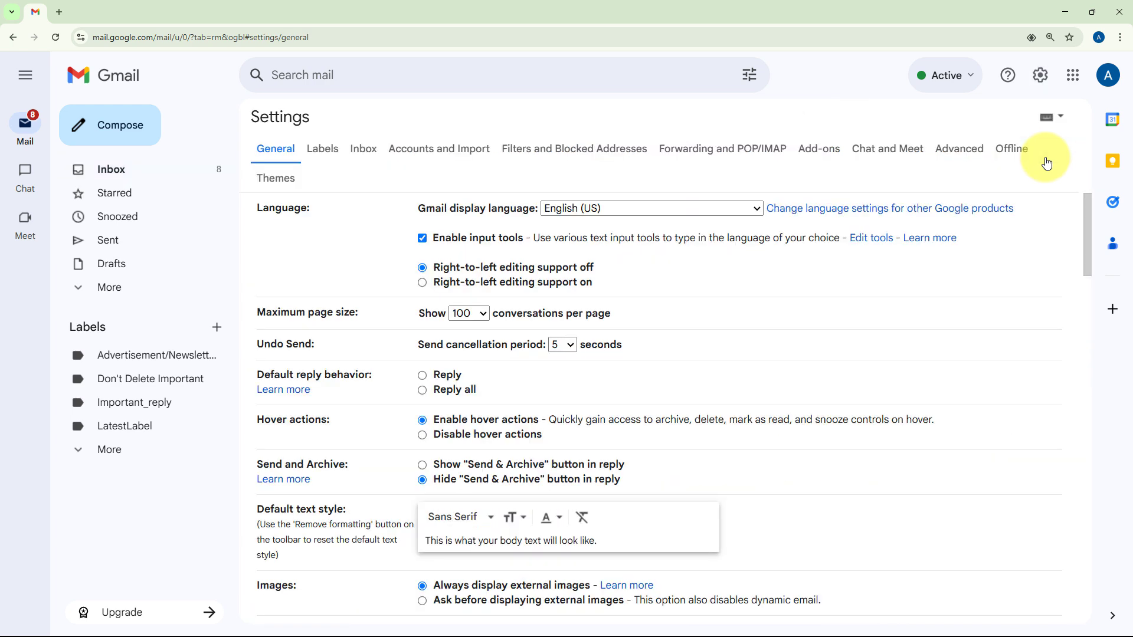
# Add the copied email parser address as a forwarding address in Gmail's forwarding settings and proceed with the forwarding request.
pyautogui.click(746, 156)
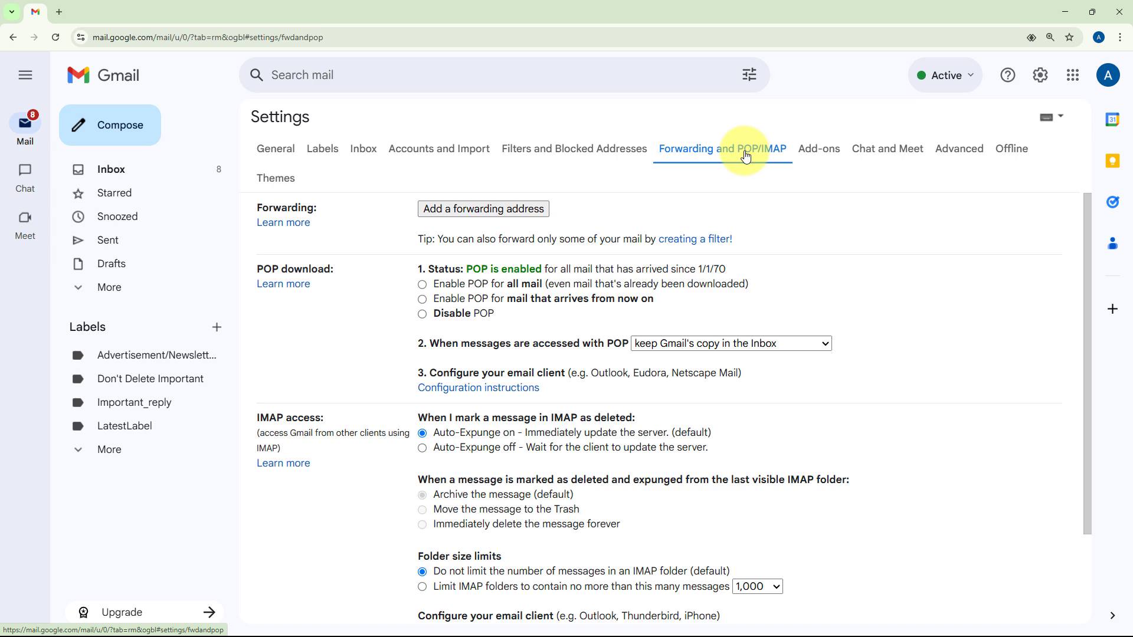
pyautogui.click(536, 213)
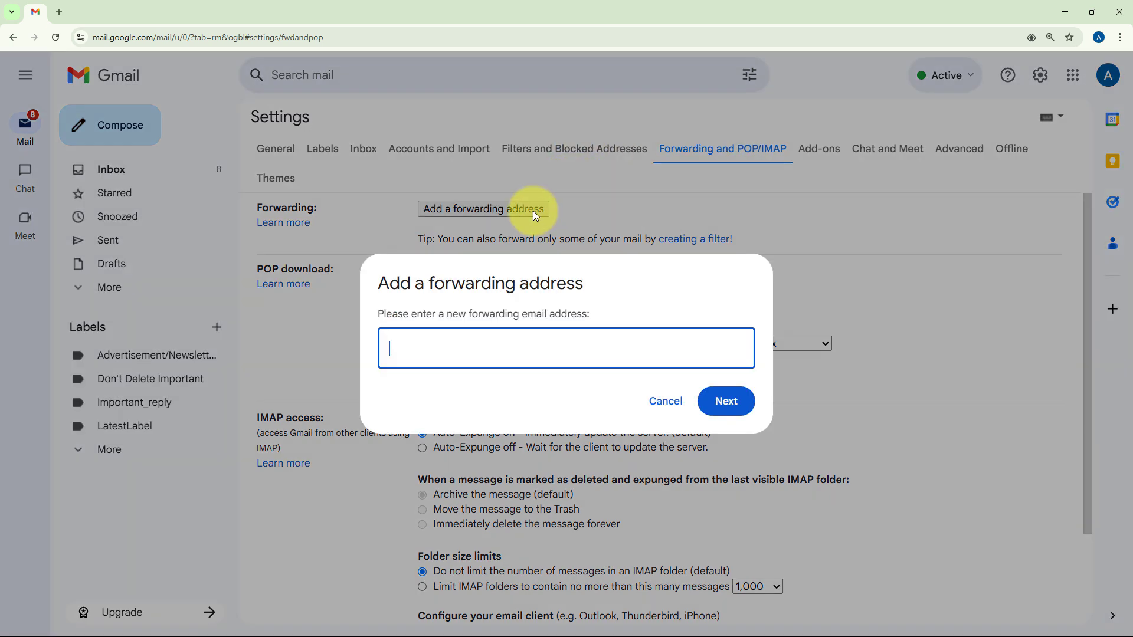
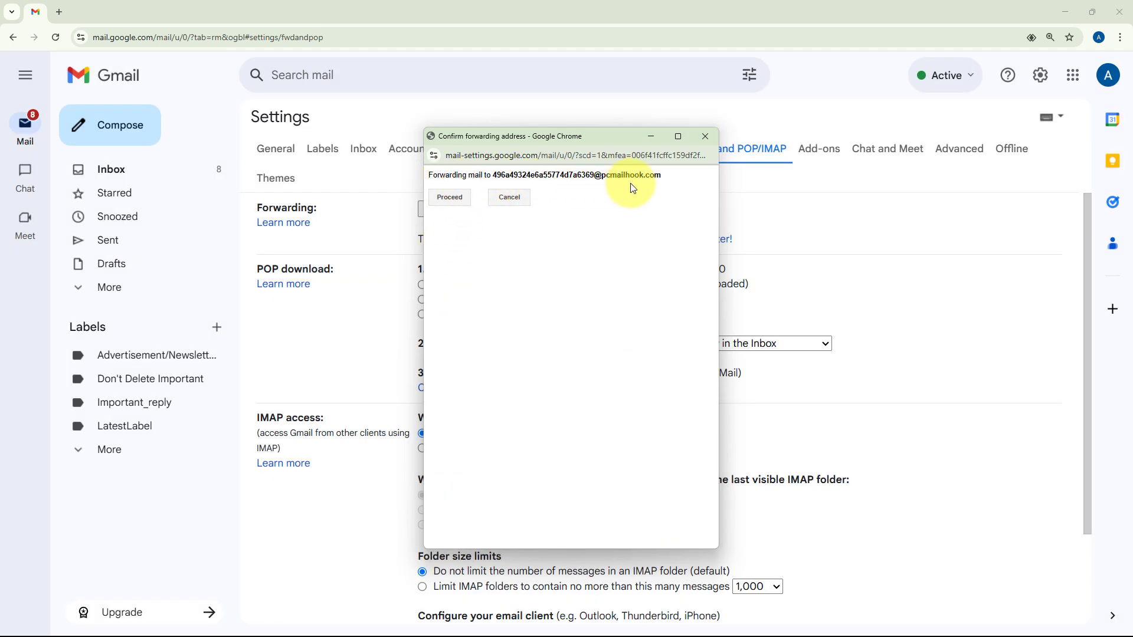
pyautogui.click(448, 196)
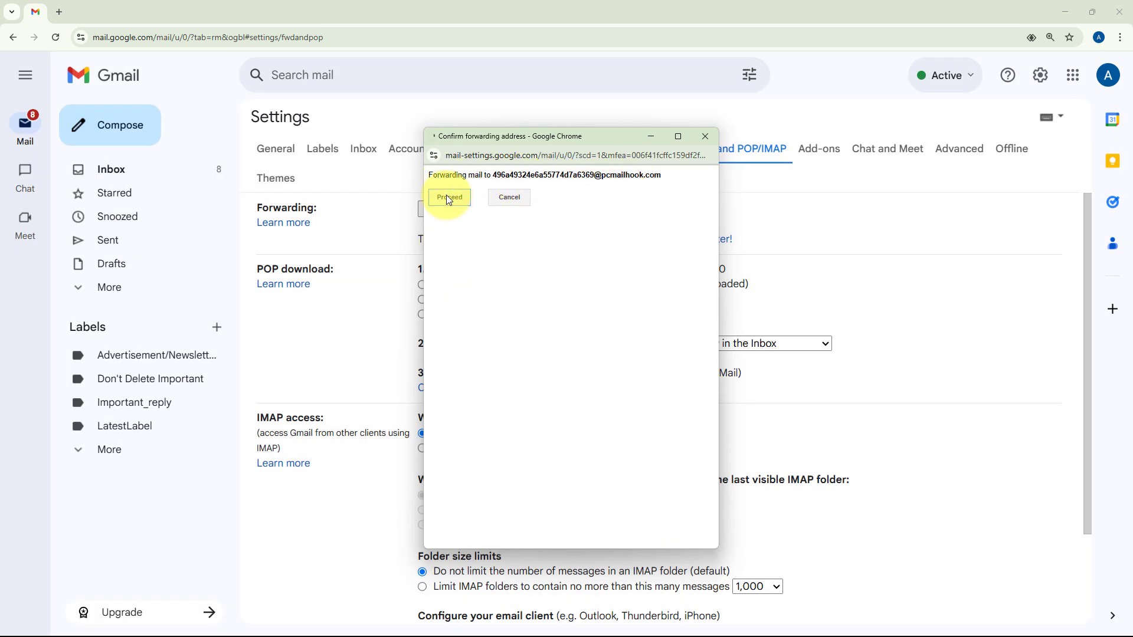
pyautogui.click(731, 385)
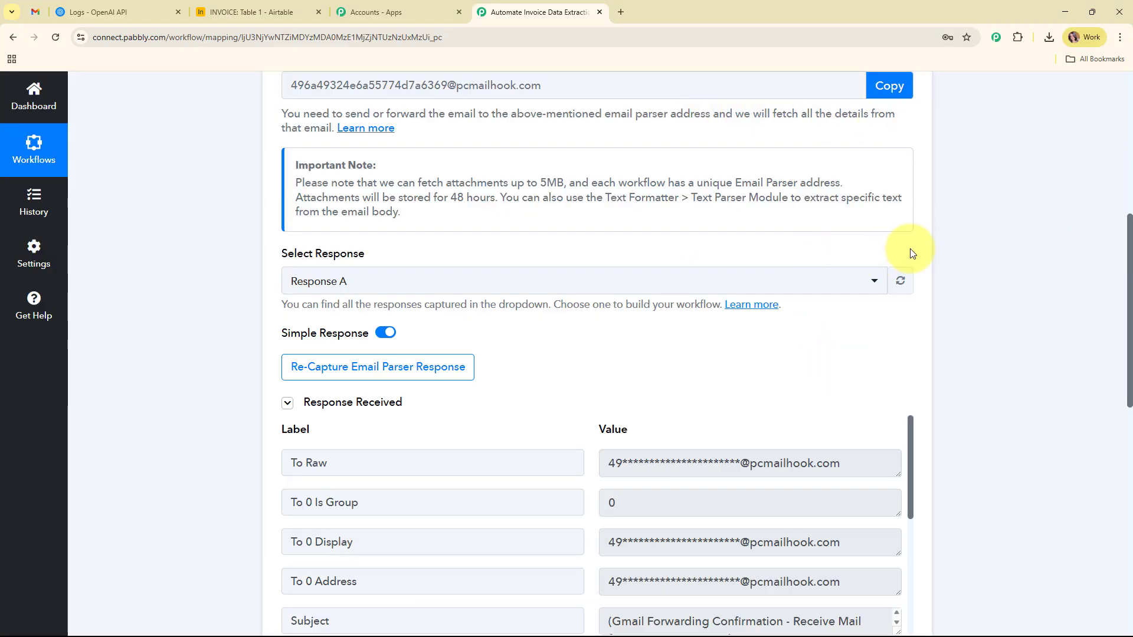
# Find the Gmail forwarding confirmation in the captured trigger response and copy the confirmation link from its Body Text.
pyautogui.scroll(-5, 931, 258)
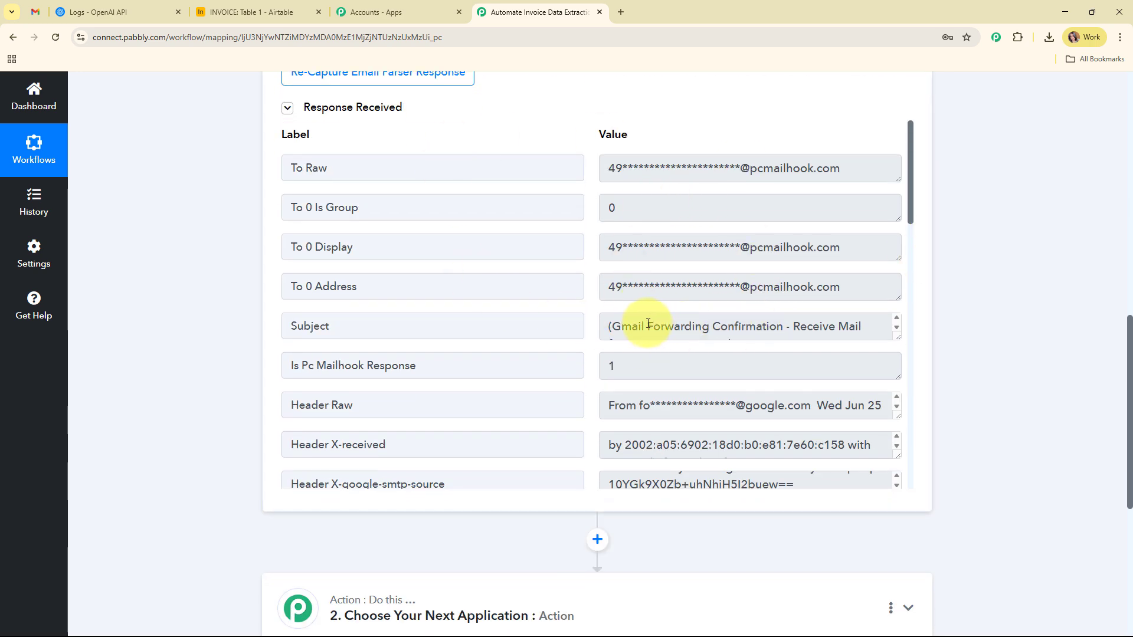
pyautogui.moveTo(648, 324); pyautogui.dragTo(827, 326)
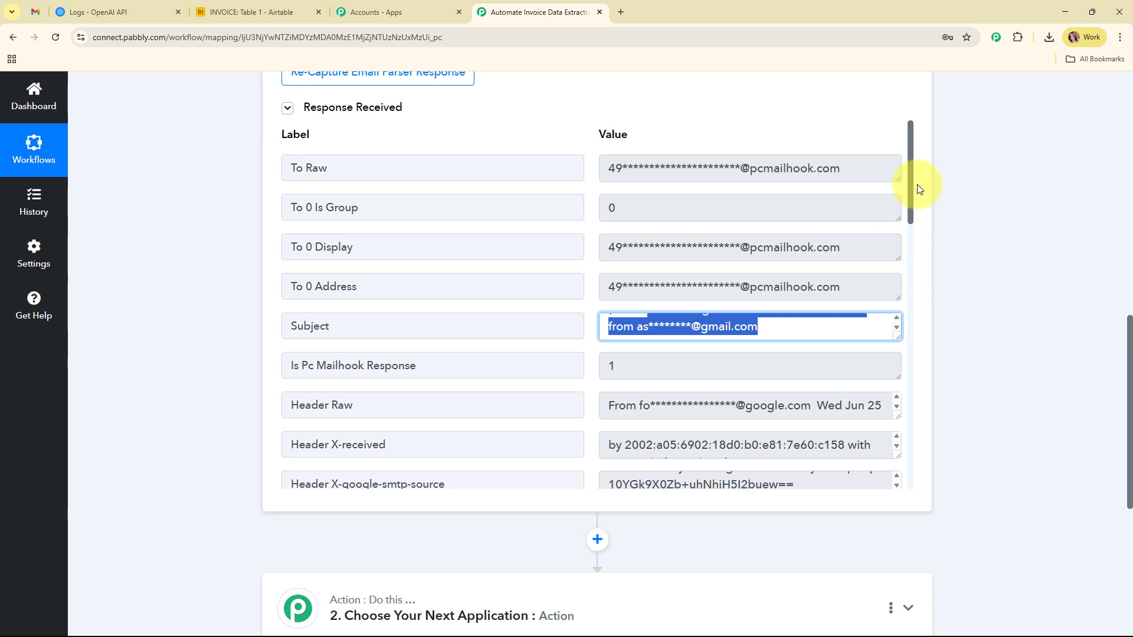
pyautogui.moveTo(915, 191); pyautogui.dragTo(883, 466)
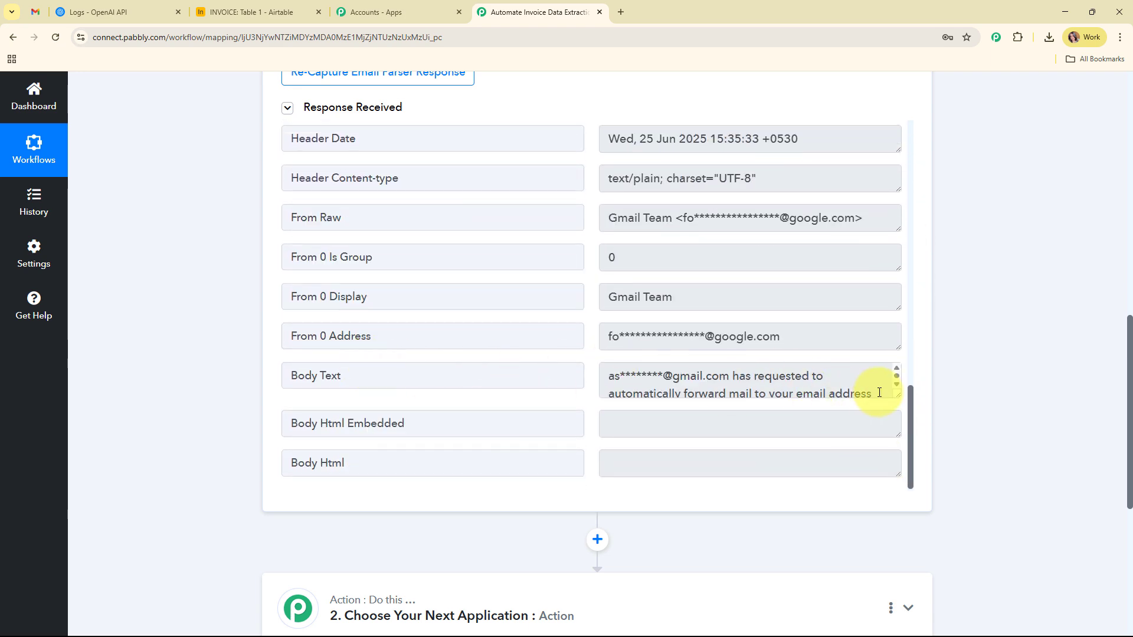
pyautogui.moveTo(898, 415); pyautogui.dragTo(900, 519)
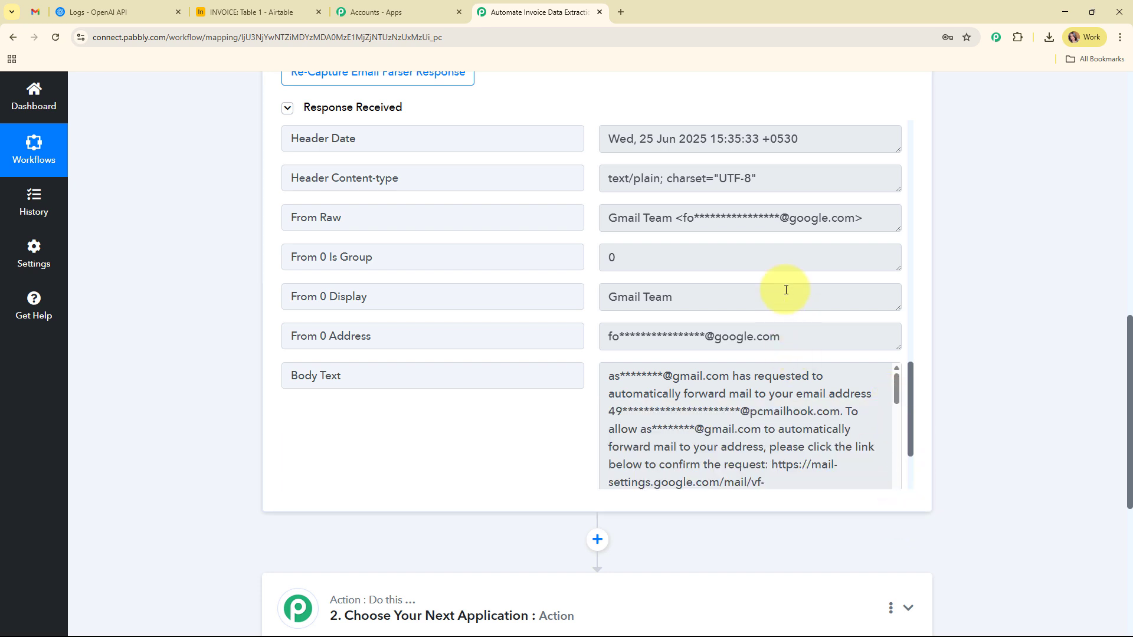
pyautogui.scroll(-3, 788, 289)
pyautogui.scroll(-1, 792, 321)
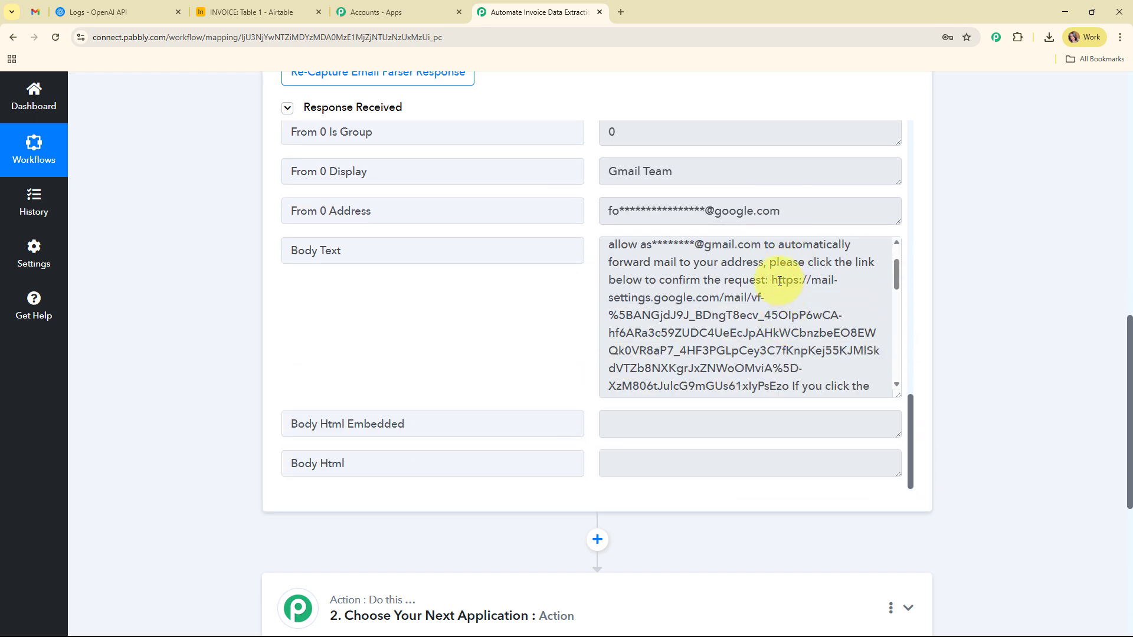
pyautogui.moveTo(773, 281); pyautogui.dragTo(762, 355)
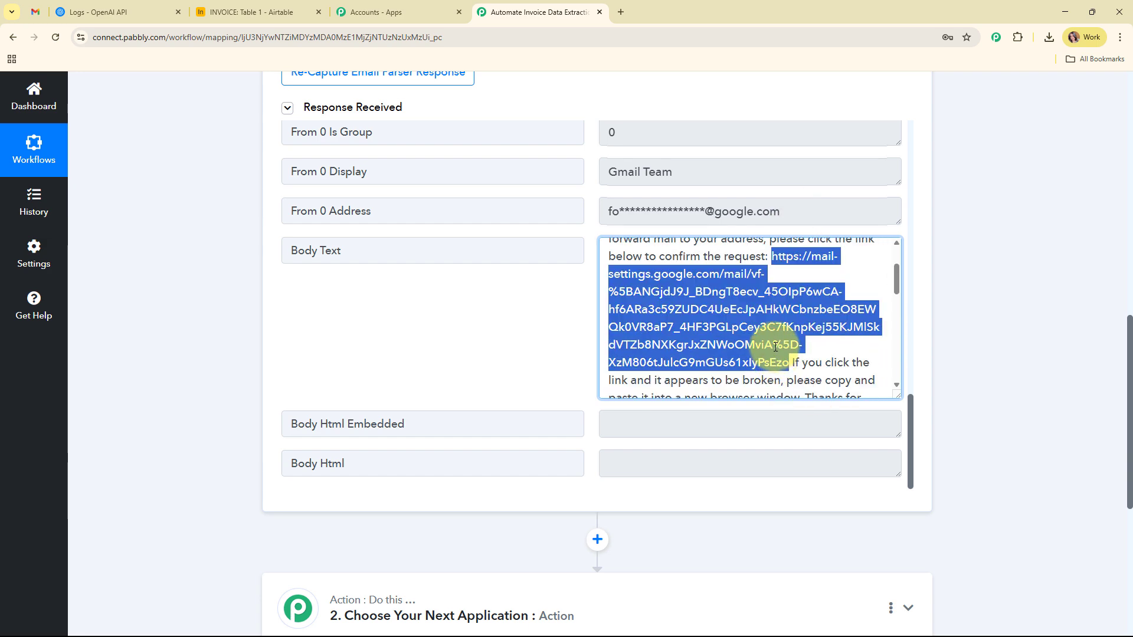
# Open the copied confirmation link in a new browser tab and confirm mail forwarding to the email parser address.
pyautogui.click(614, 4)
pyautogui.hotkey('ctrl', 'v')
pyautogui.press('Return')
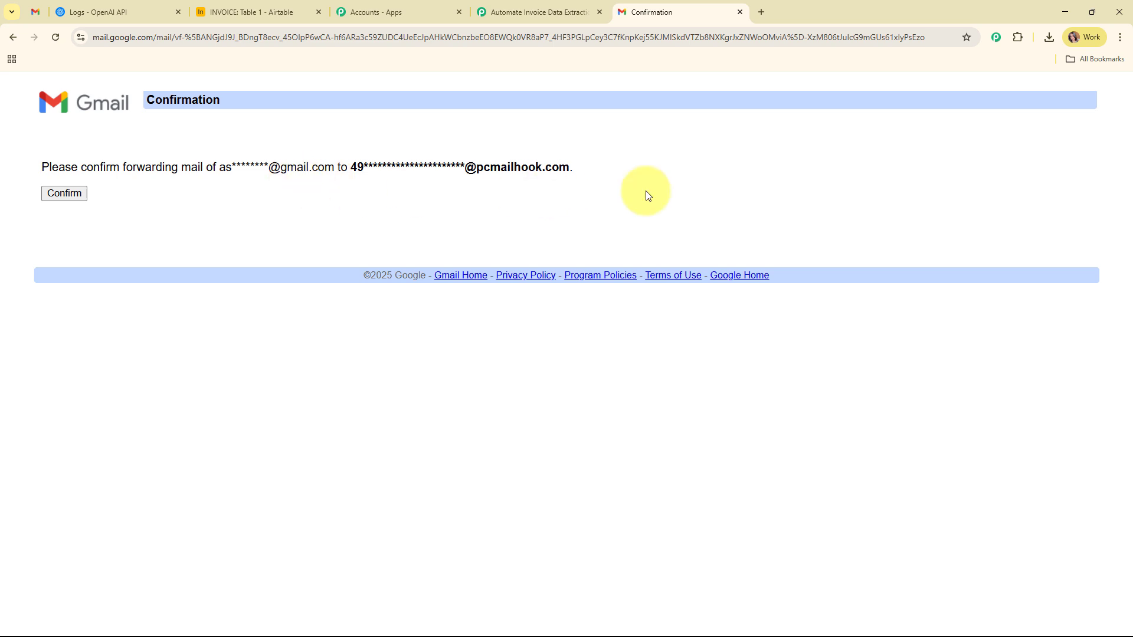
pyautogui.click(47, 190)
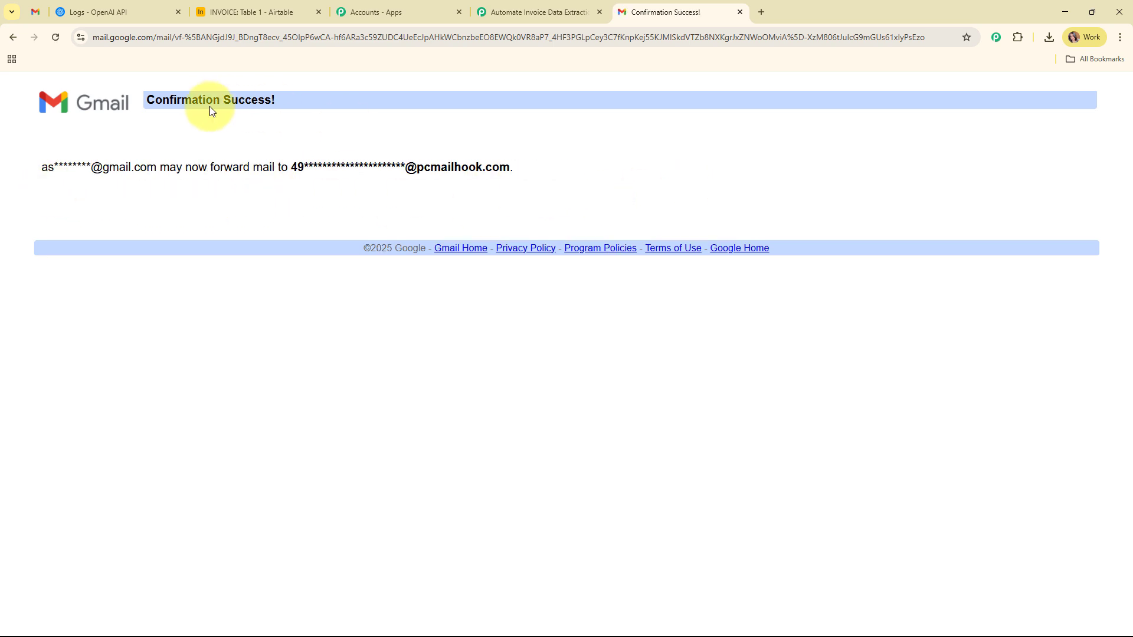
pyautogui.moveTo(145, 97); pyautogui.dragTo(327, 102)
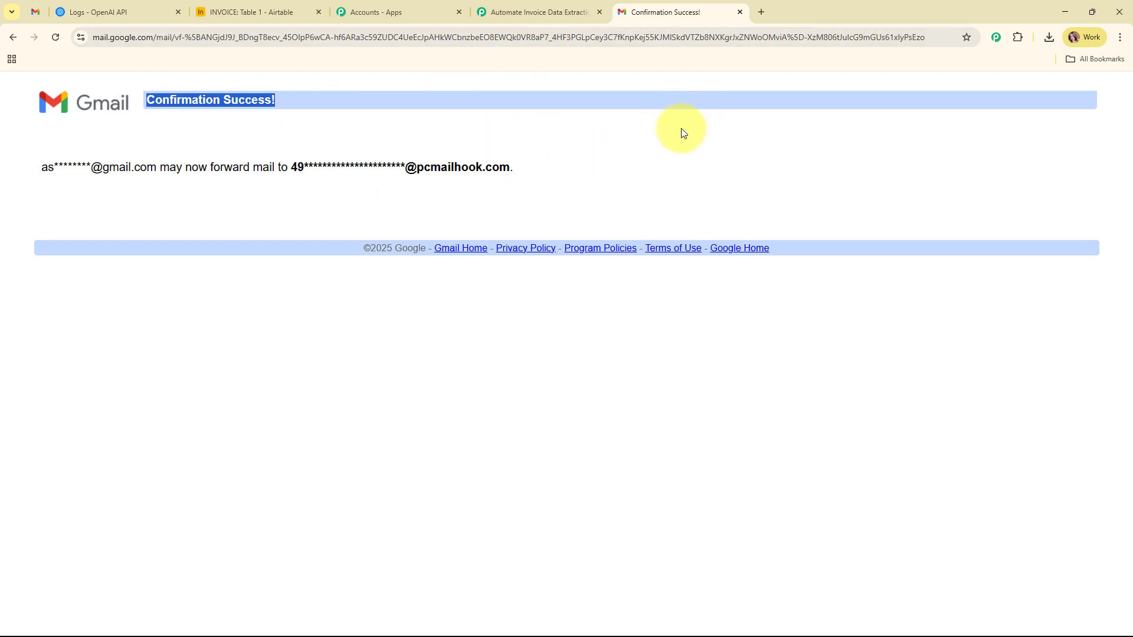
# Return to the Pabbly Connect workflow and start recapturing the email parser response for a new email.
pyautogui.click(561, 7)
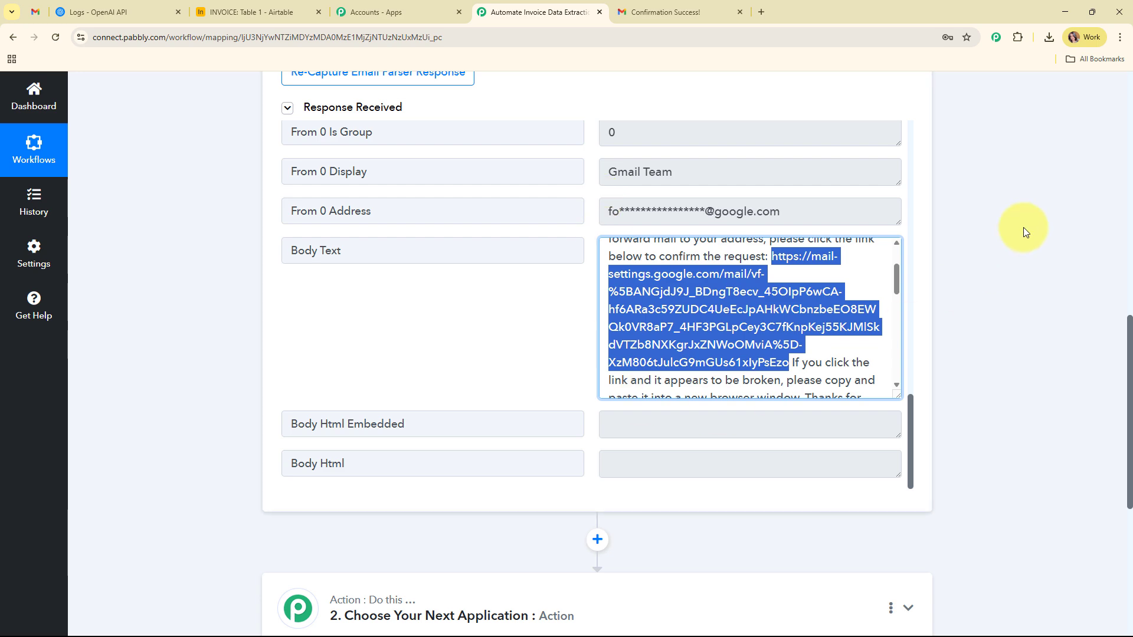
pyautogui.click(499, 349)
pyautogui.scroll(10, 499, 350)
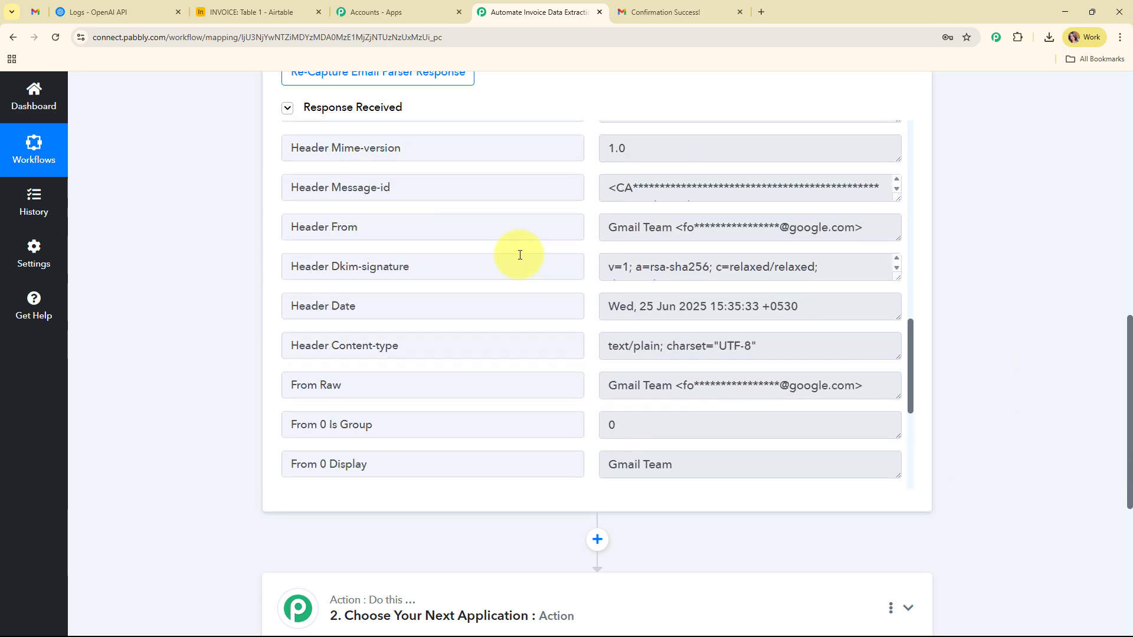
pyautogui.click(434, 262)
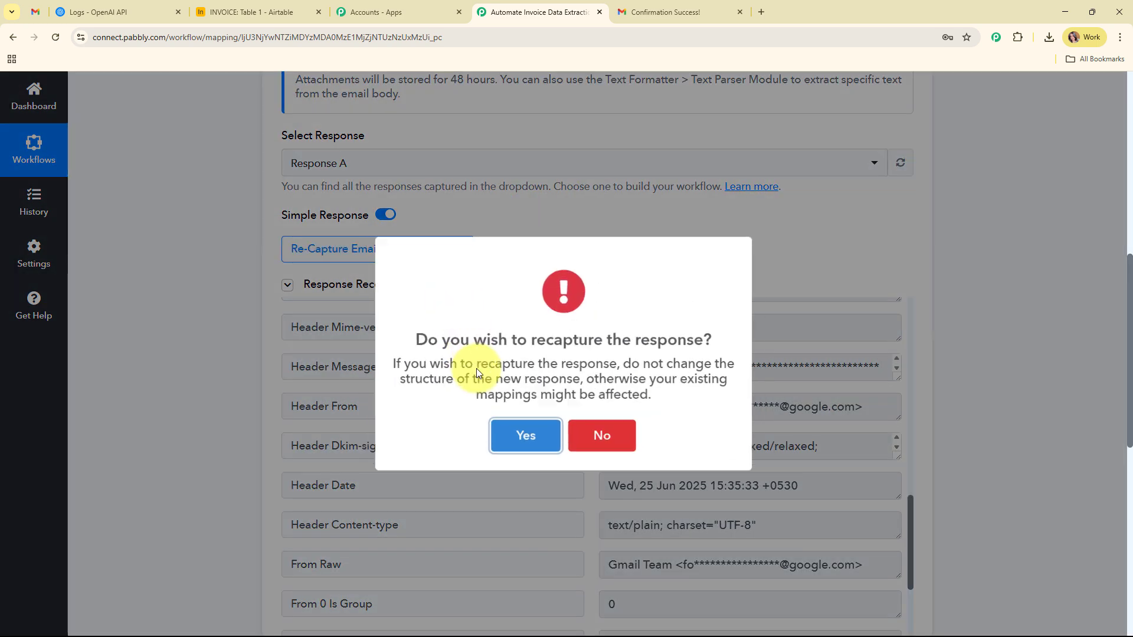
pyautogui.click(522, 435)
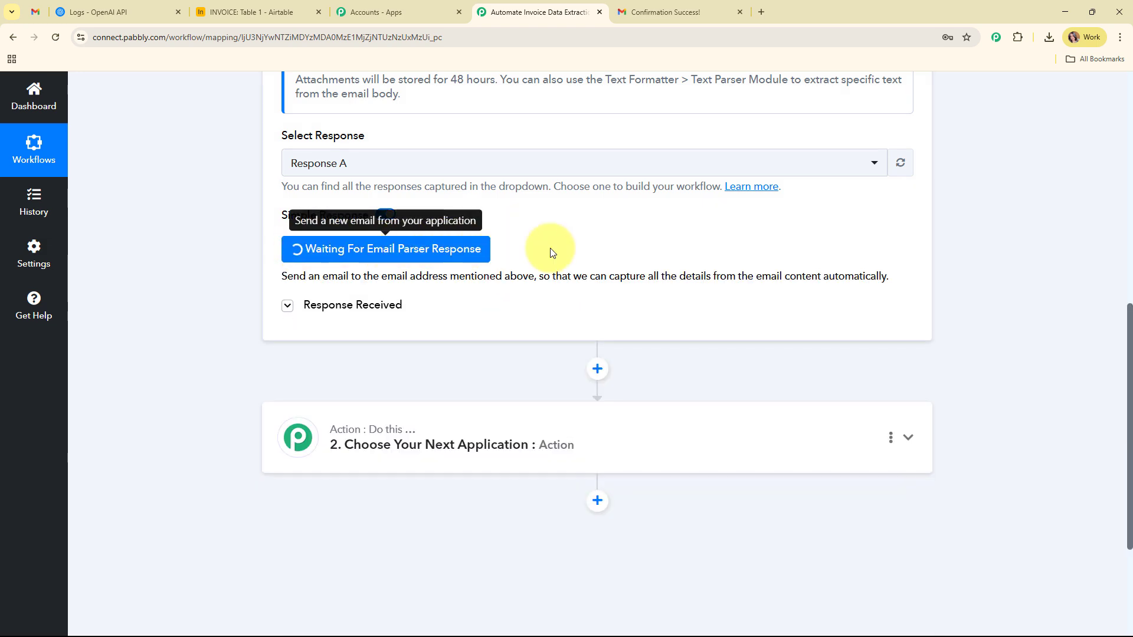
pyautogui.scroll(2, 614, 245)
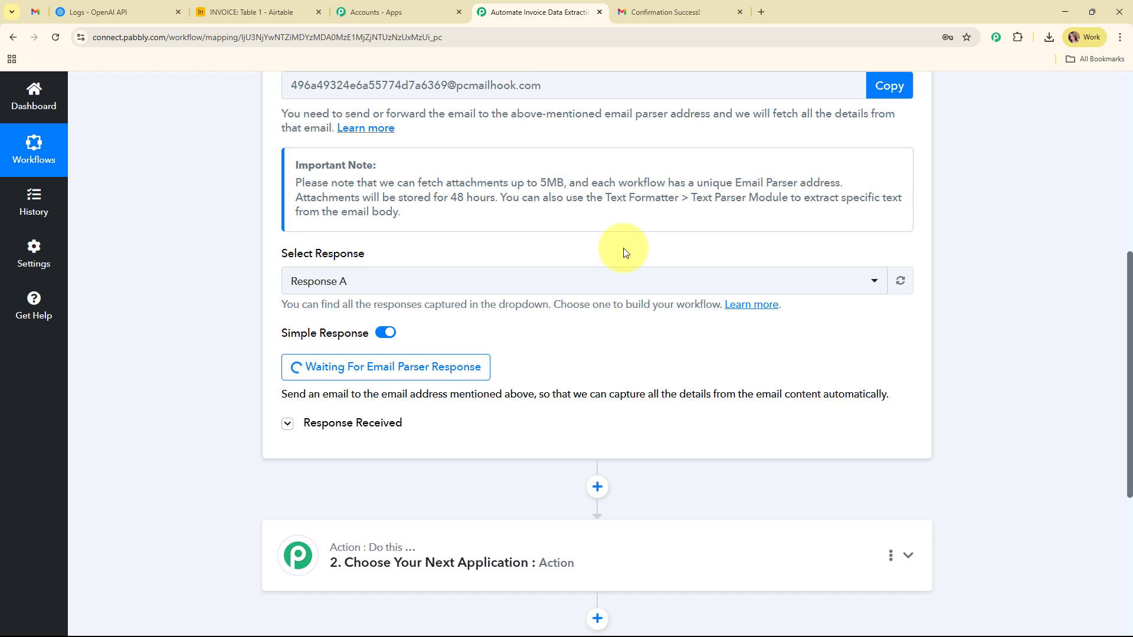
# Switch to Gmail and start a new message to the dummy test contact with the subject "Invoice for Demo User".
pyautogui.click(37, 11)
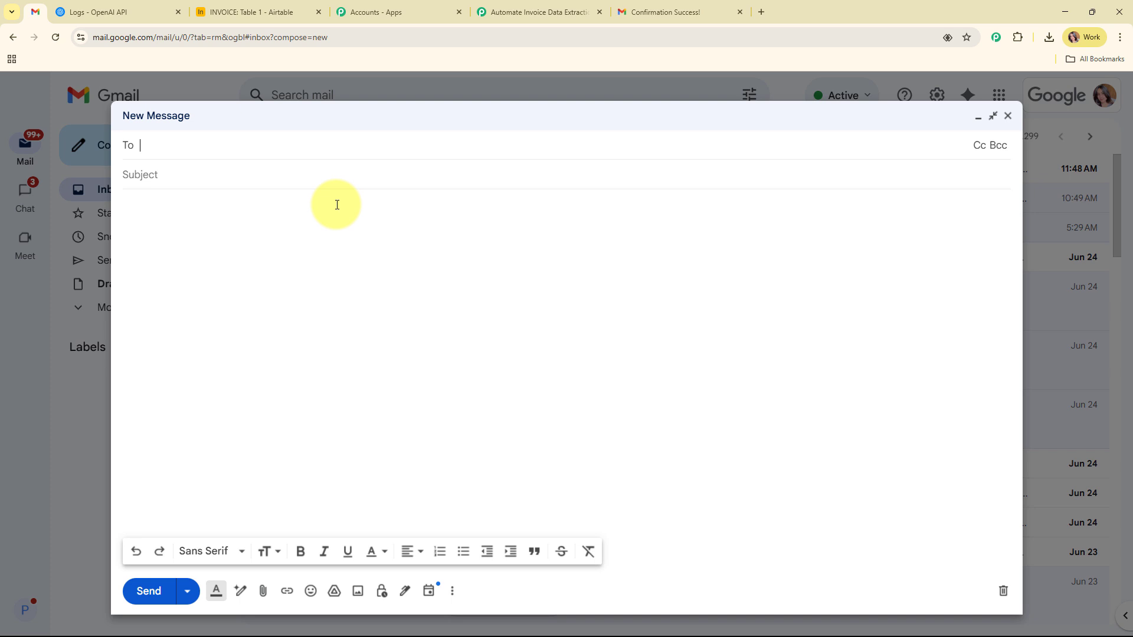
pyautogui.write('dummu')
pyautogui.click(312, 187)
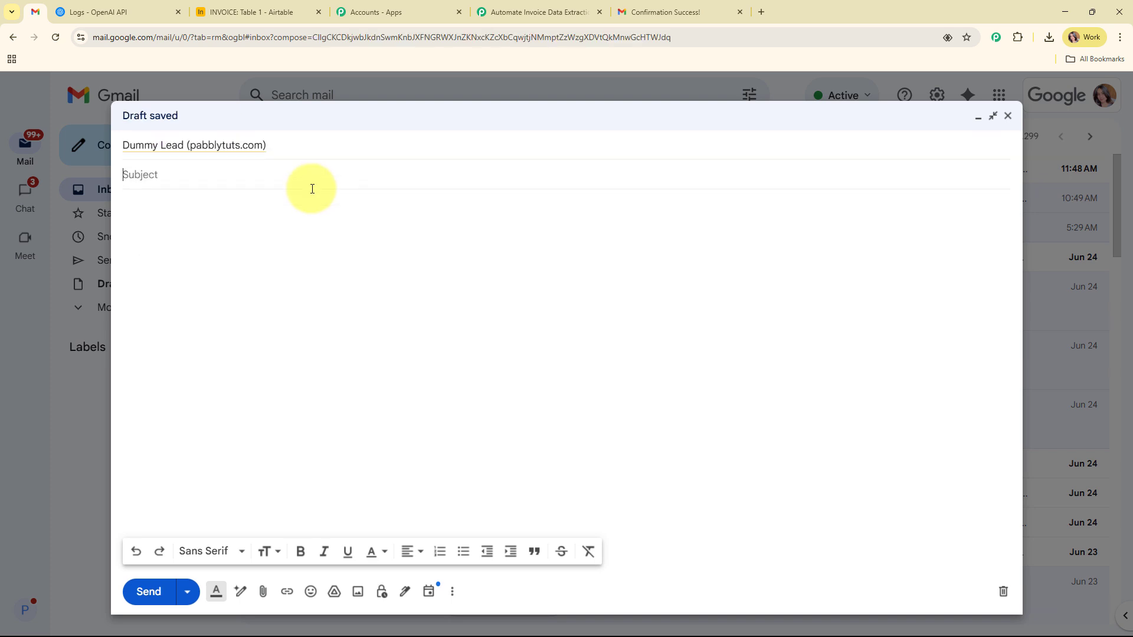
pyautogui.write('Invoice for Demo User')
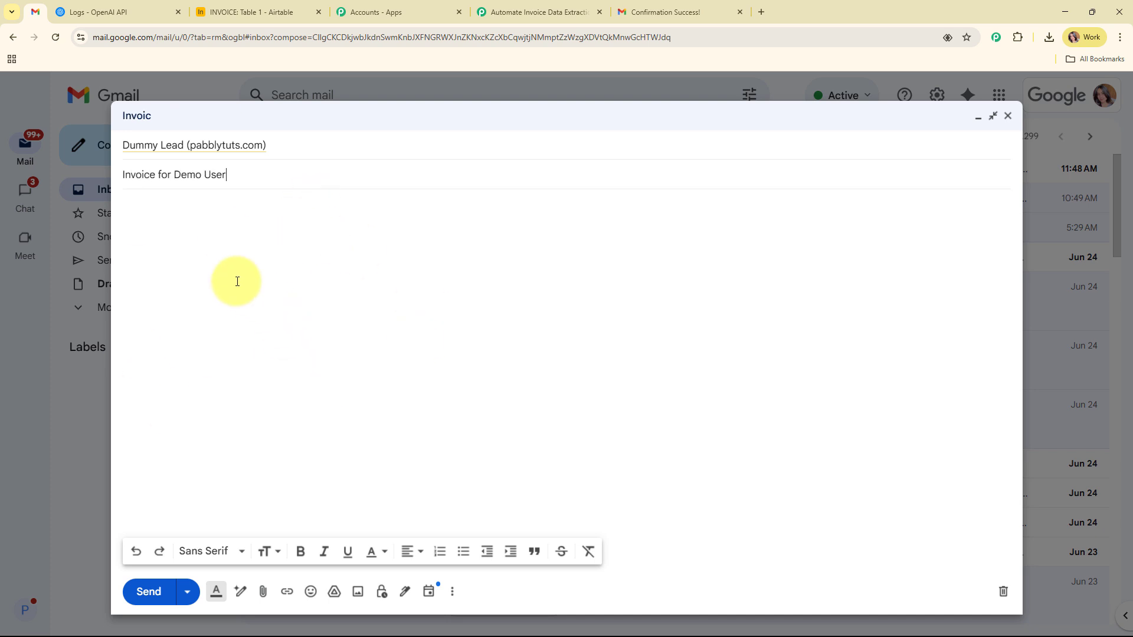
# Write the message body as "Hello," followed, after a blank line, by "Please find invoice attached".
pyautogui.click(182, 255)
pyautogui.write('Hello,')
pyautogui.press('Return')
pyautogui.press('Return')
pyautogui.write('Please')
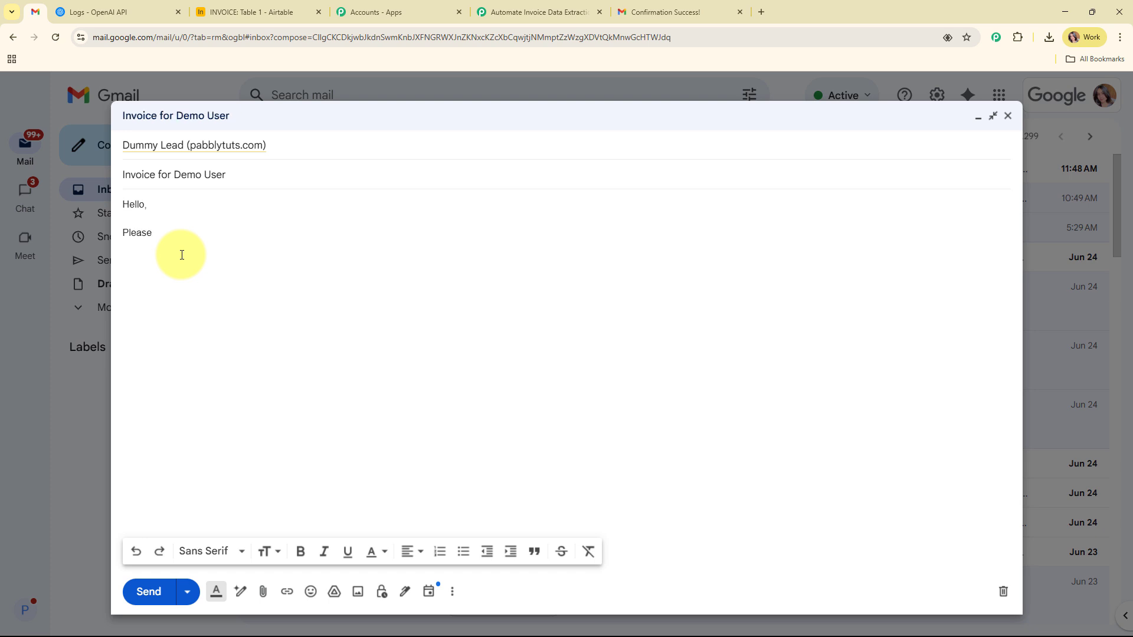
pyautogui.write(' find invoice attached')
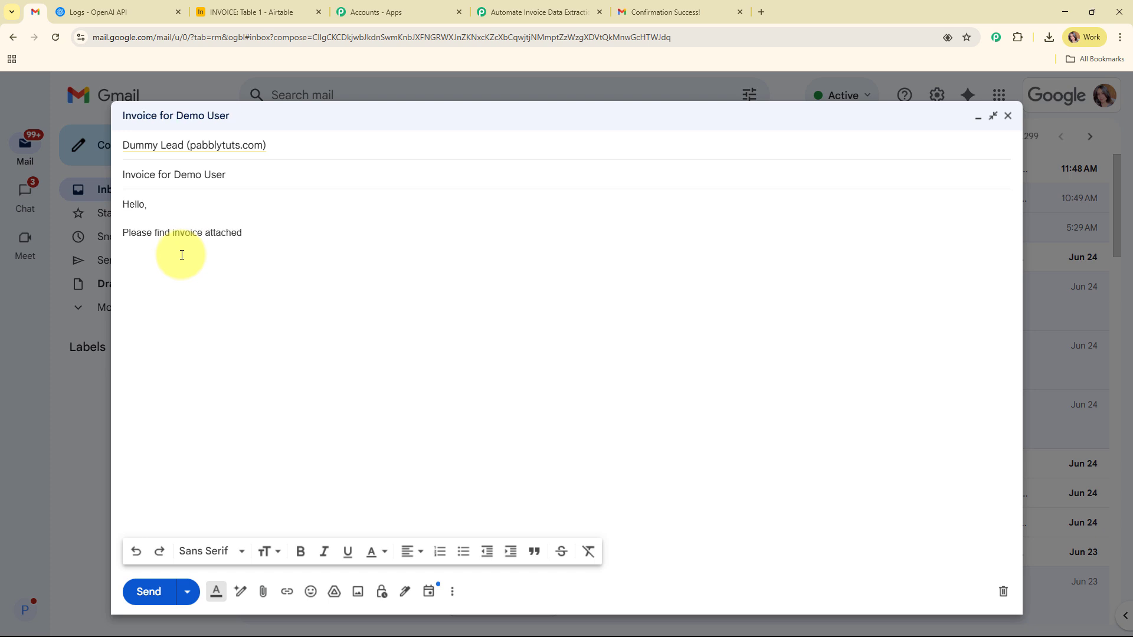
# Send the message with Demo User Invoice.pdf attached and open the sent copy.
pyautogui.click(264, 591)
pyautogui.click(151, 110)
pyautogui.click(467, 296)
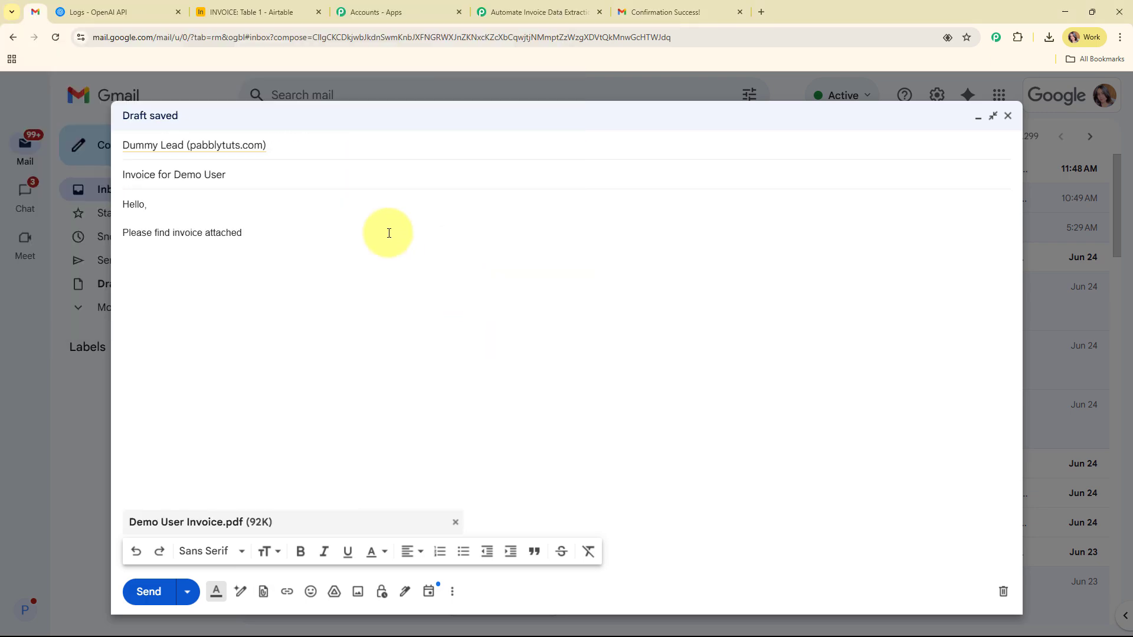
pyautogui.click(150, 590)
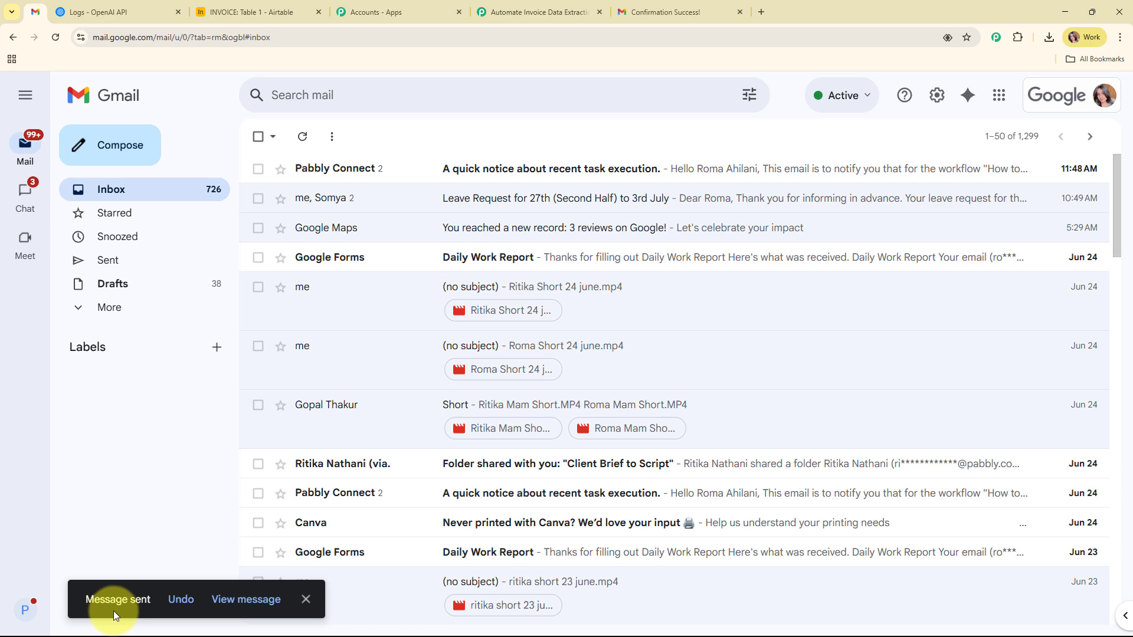
pyautogui.click(246, 599)
pyautogui.click(384, 220)
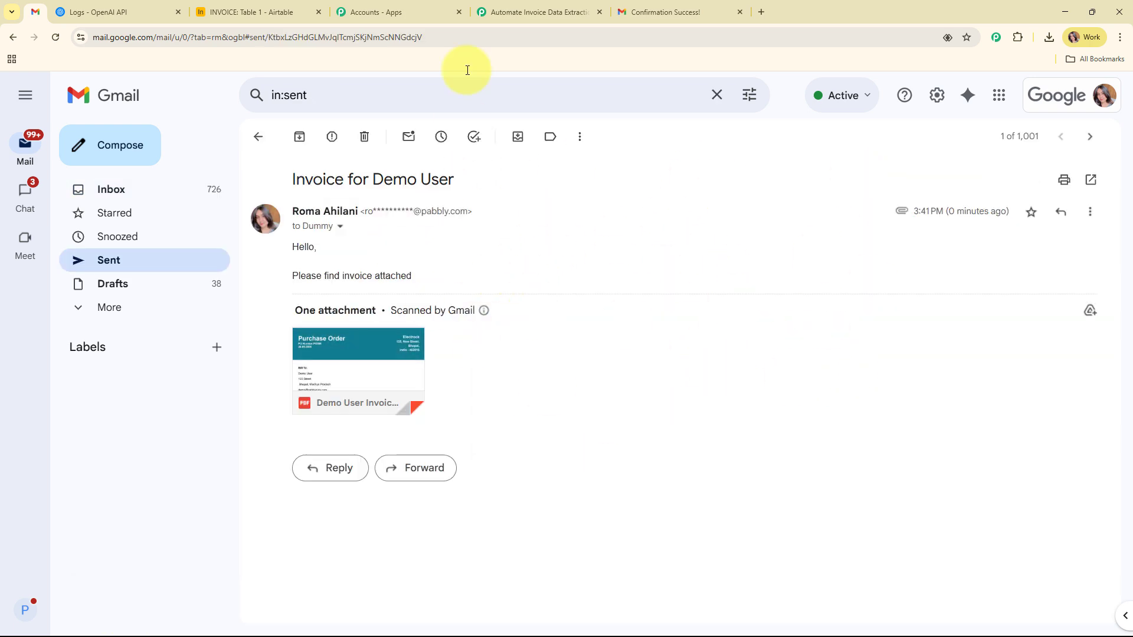
# Review the recipient, subject and attachment link of the invoice email captured in the Pabbly Connect trigger, and collapse the trigger step.
pyautogui.click(538, 8)
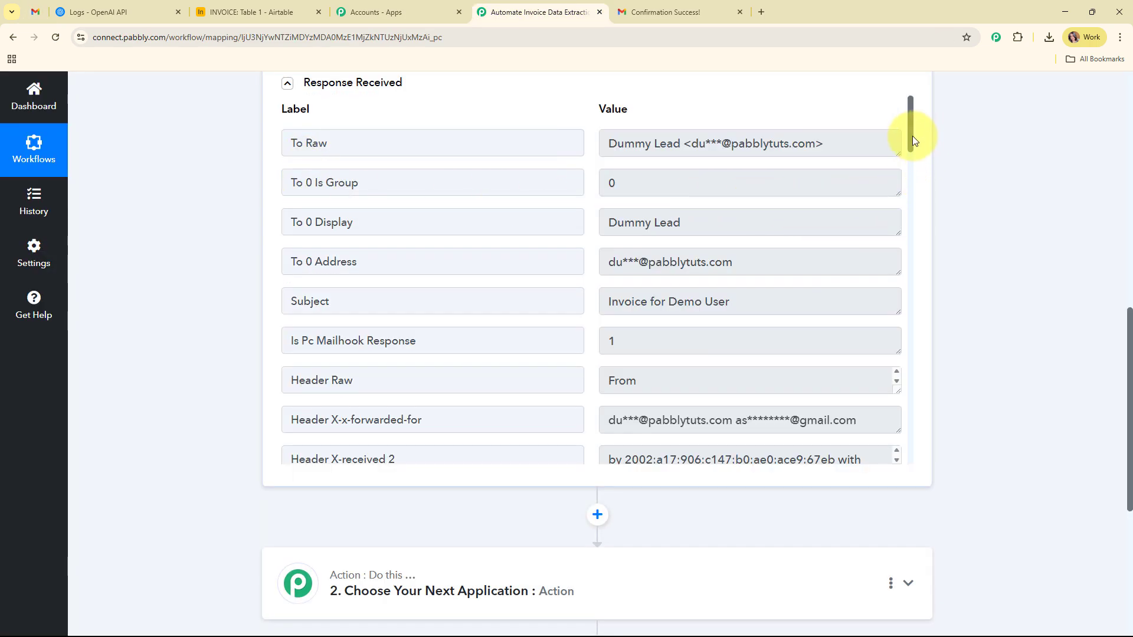
pyautogui.moveTo(911, 137); pyautogui.dragTo(909, 147)
pyautogui.moveTo(686, 155); pyautogui.dragTo(595, 176)
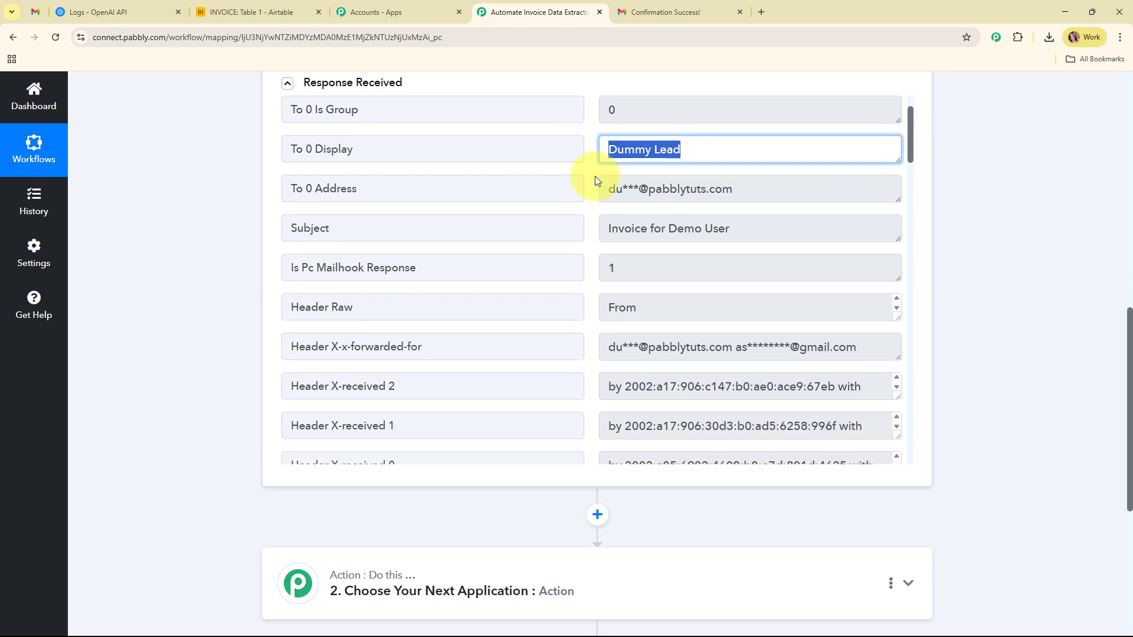
pyautogui.moveTo(765, 229); pyautogui.dragTo(580, 237)
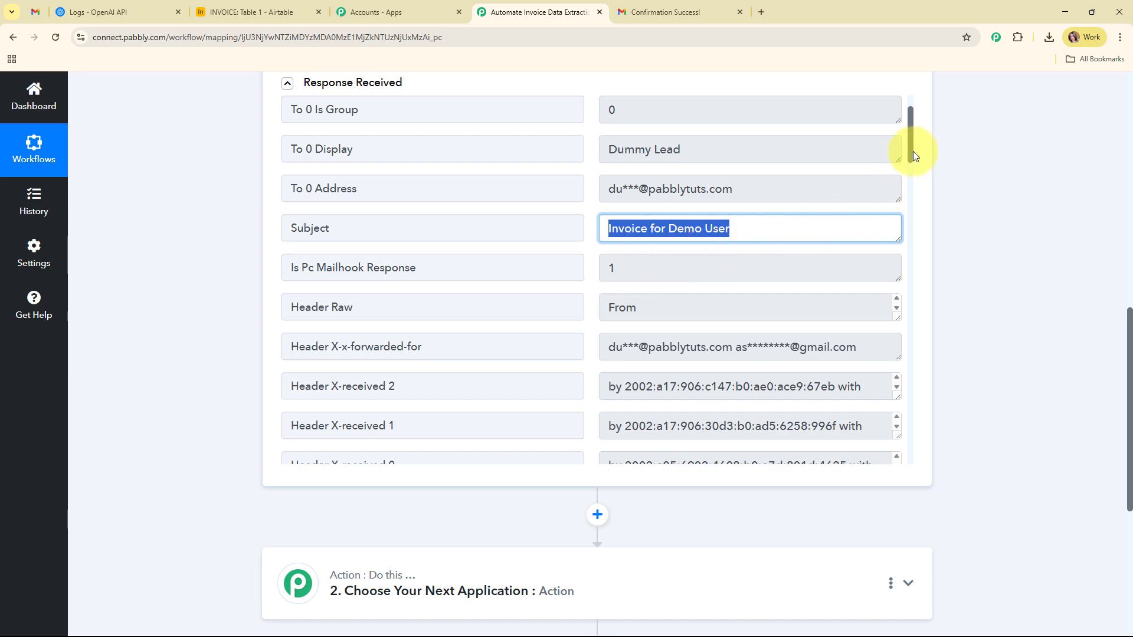
pyautogui.moveTo(913, 152); pyautogui.dragTo(905, 455)
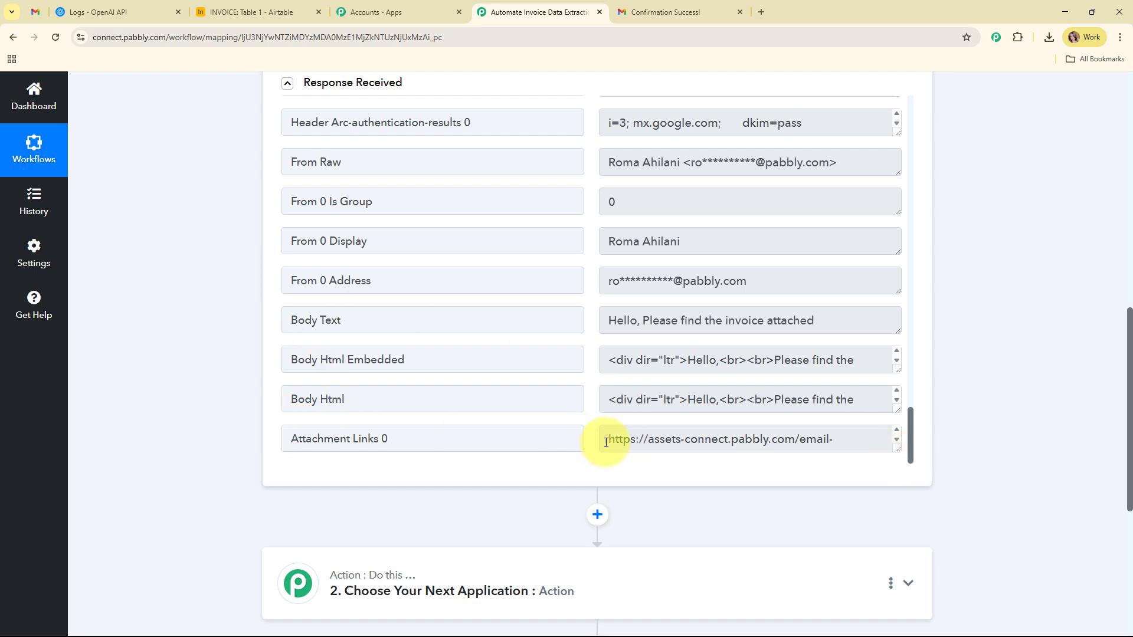
pyautogui.moveTo(608, 442); pyautogui.dragTo(736, 449)
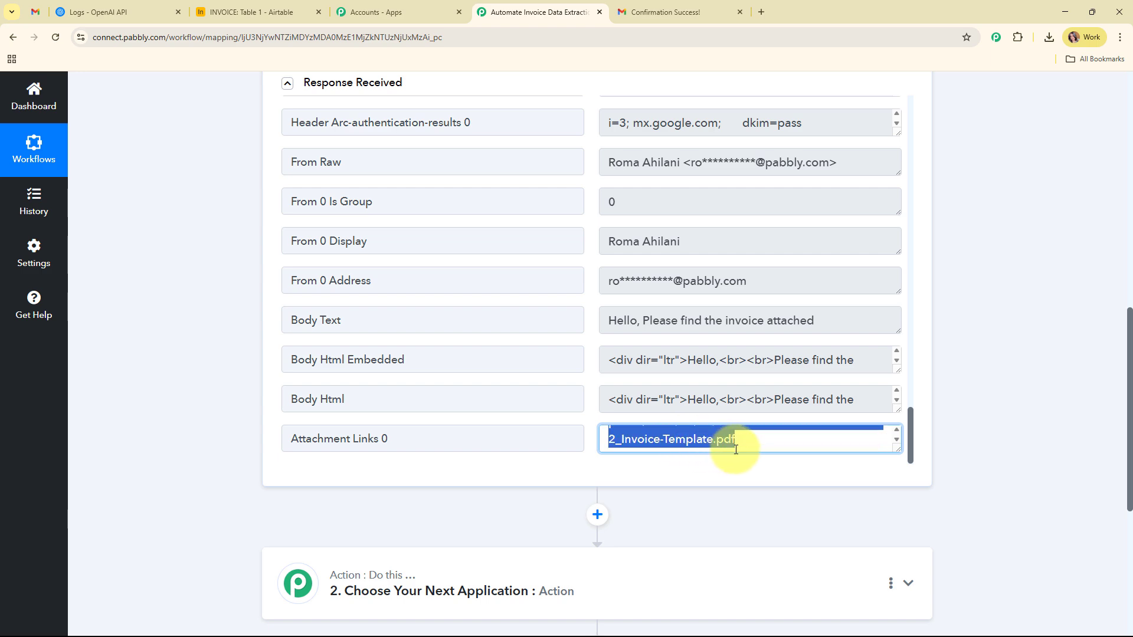
pyautogui.click(539, 463)
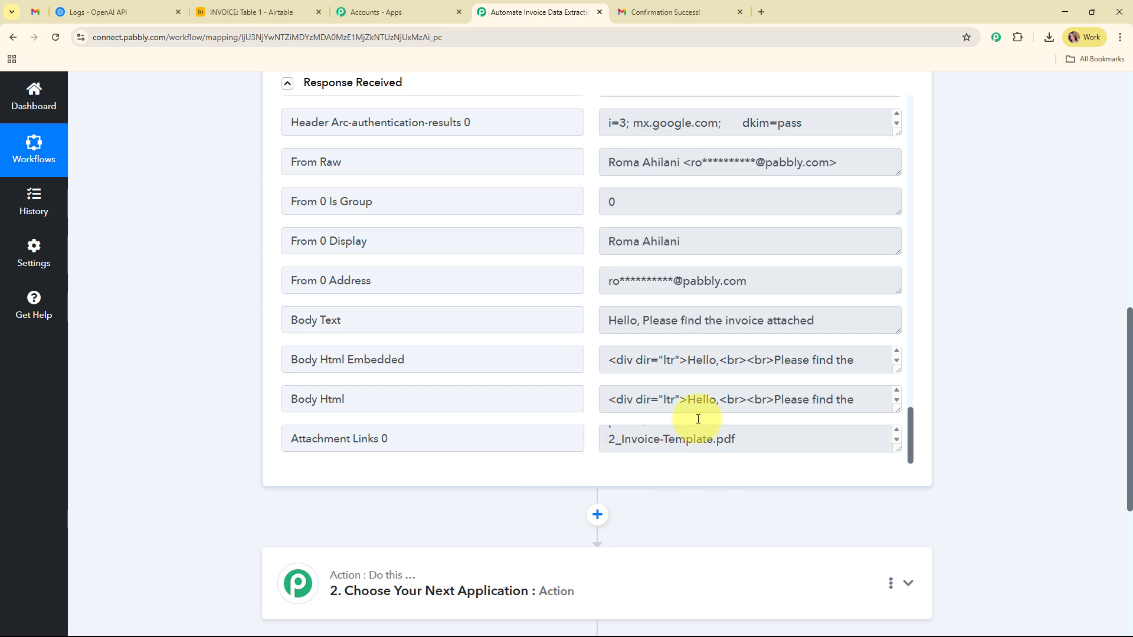
pyautogui.scroll(15, 1004, 312)
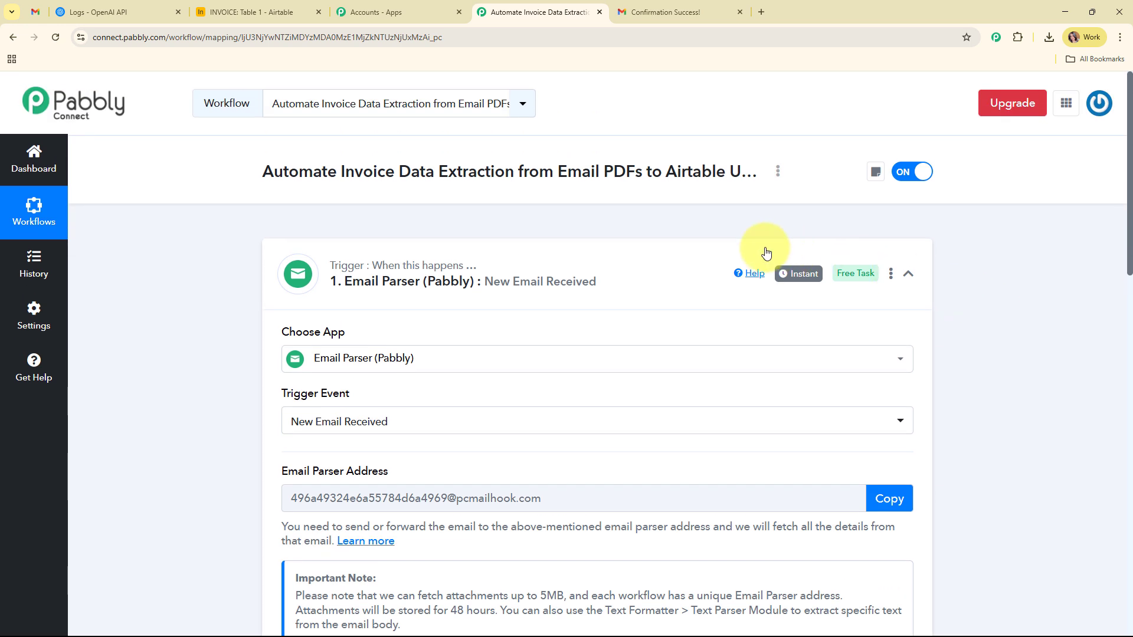
pyautogui.click(665, 277)
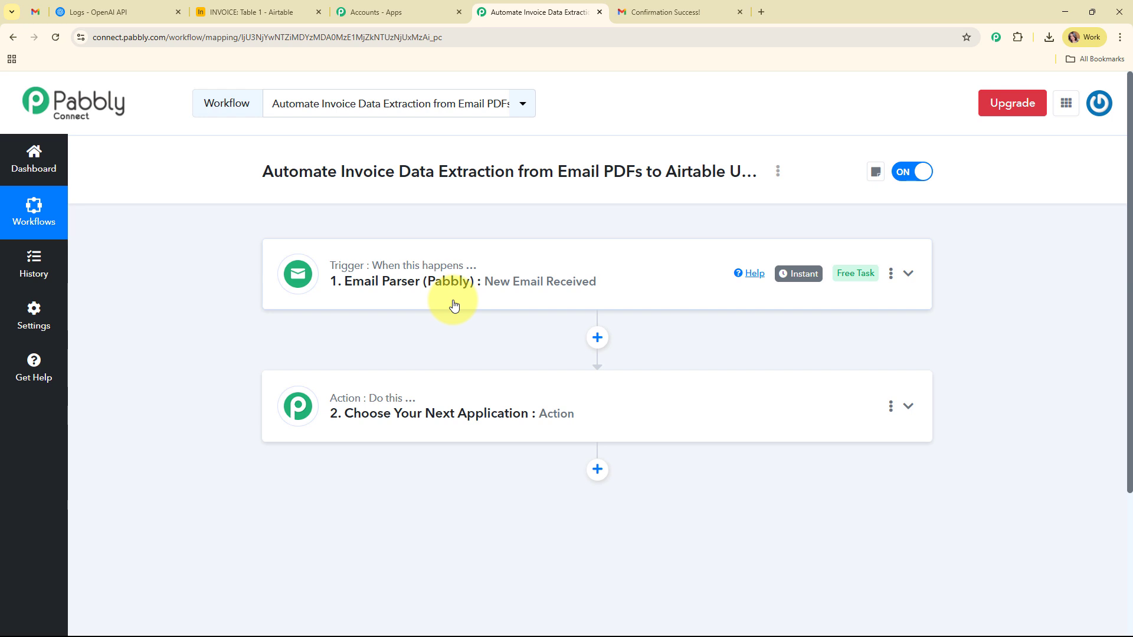
# Set the workflow's second step to Filter (Pabbly) with the Filter Values action event and connect it.
pyautogui.click(478, 397)
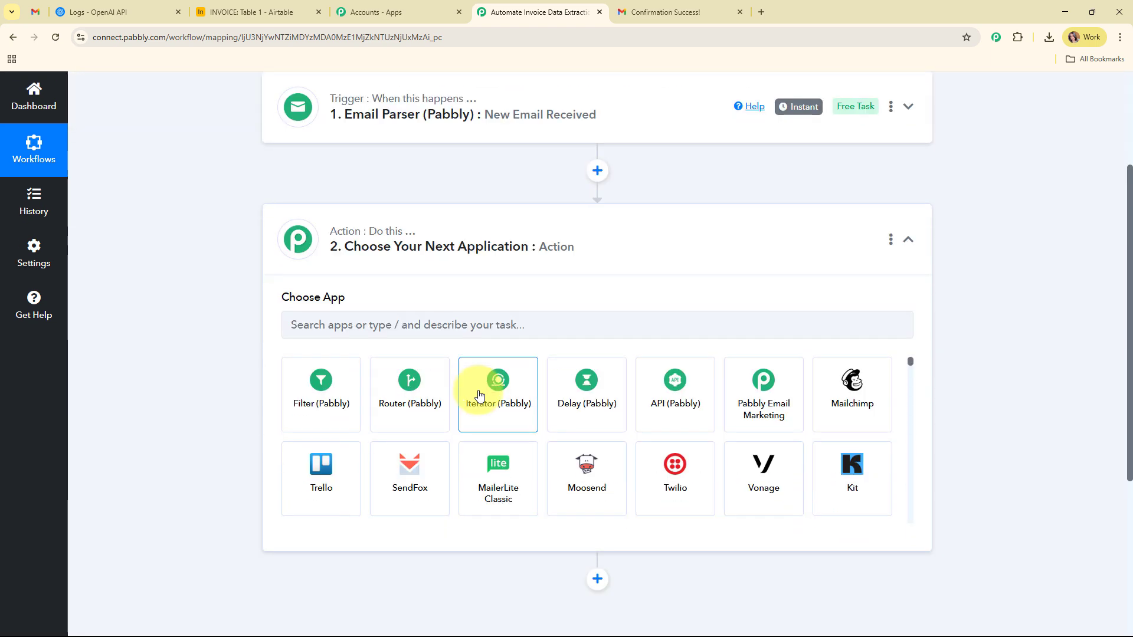
pyautogui.moveTo(404, 234)
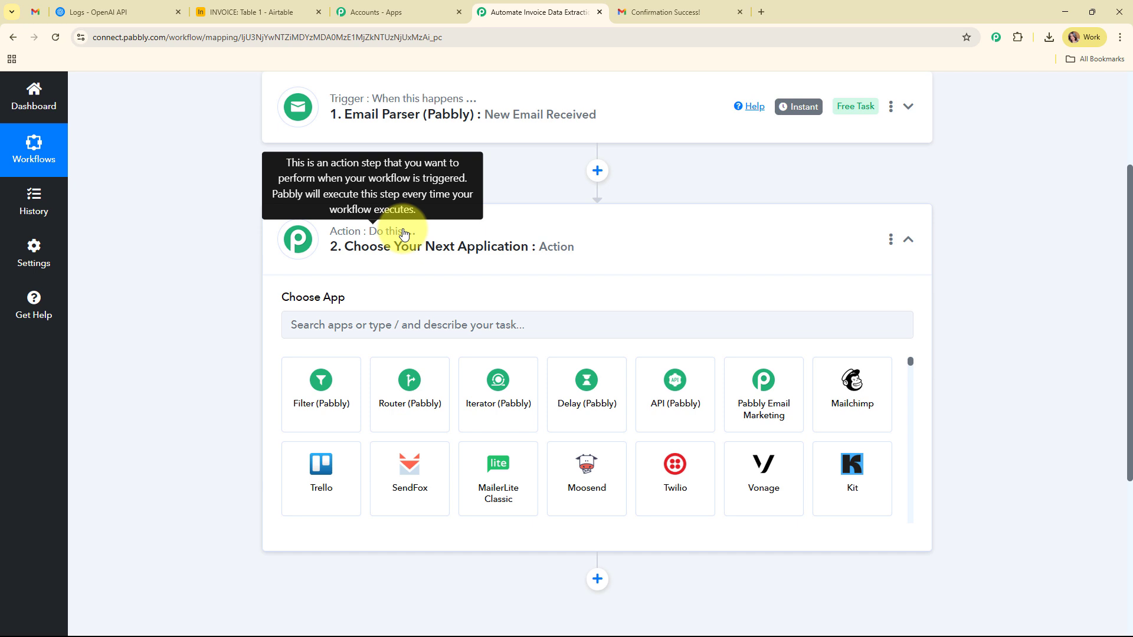
pyautogui.click(307, 403)
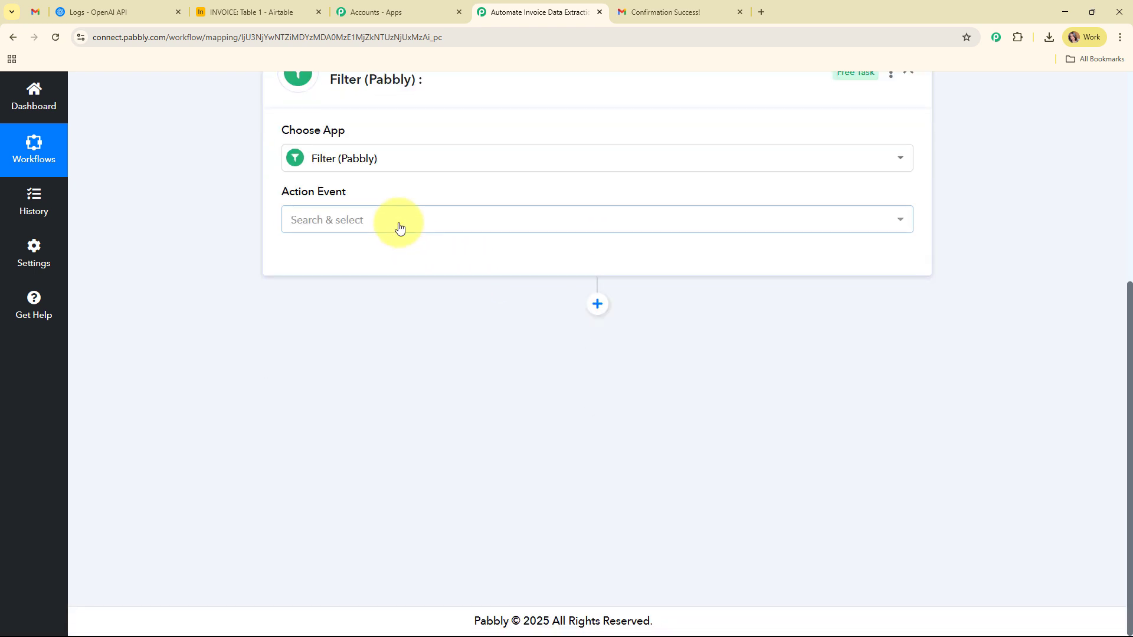
pyautogui.click(399, 226)
pyautogui.click(422, 306)
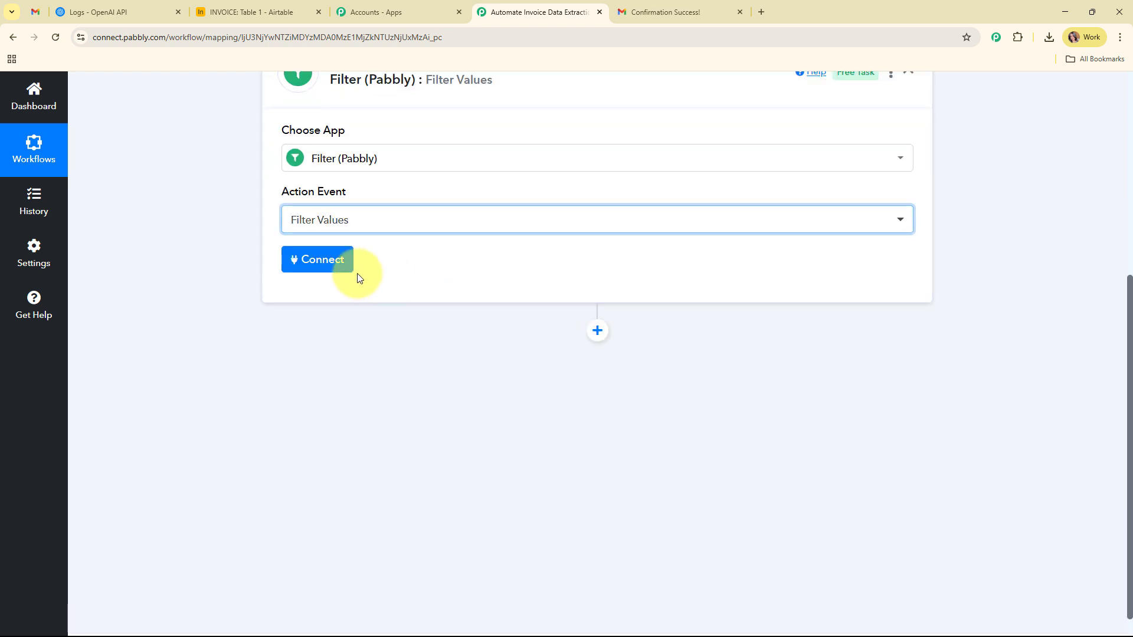
pyautogui.click(327, 261)
# Choose Header Subject from the captured email data as the label of the first filter condition.
pyautogui.scroll(-3, 564, 154)
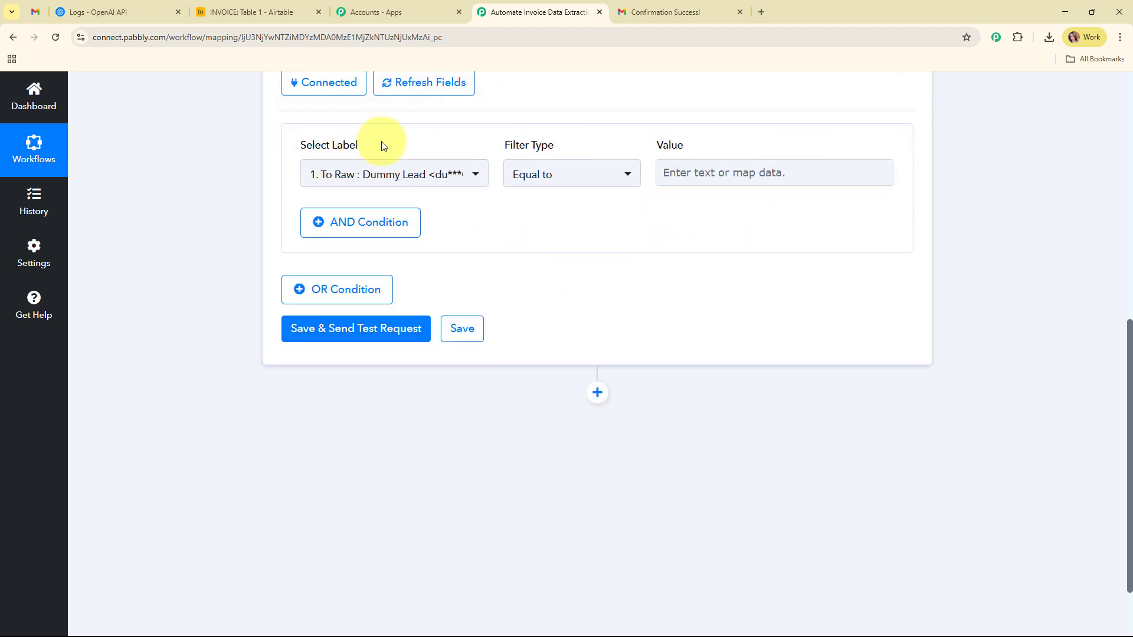
pyautogui.click(442, 187)
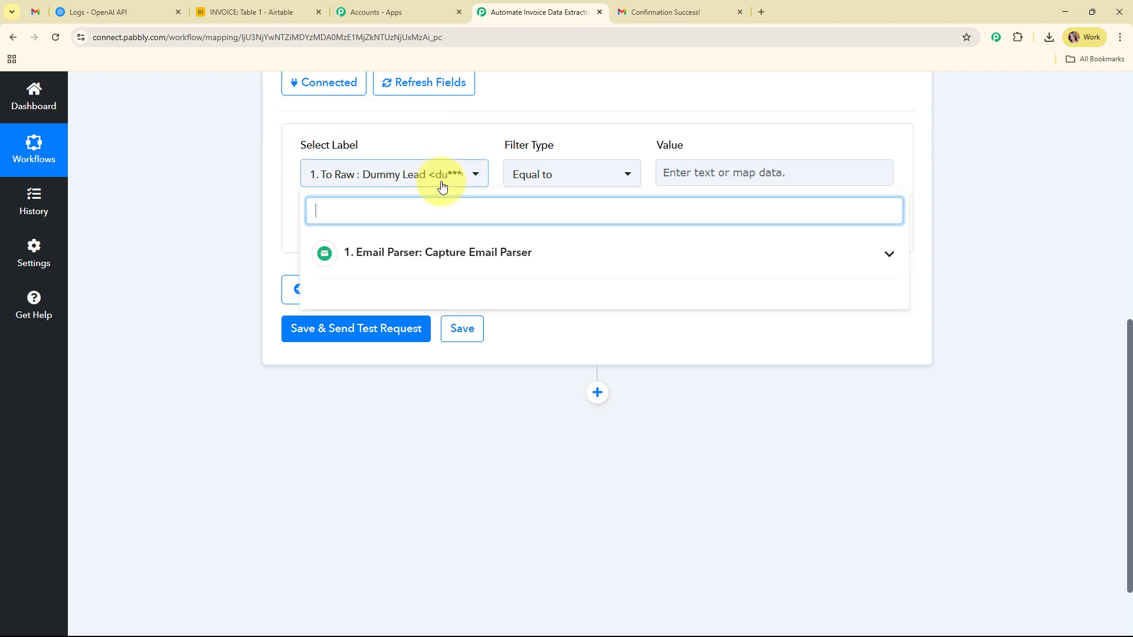
pyautogui.click(472, 275)
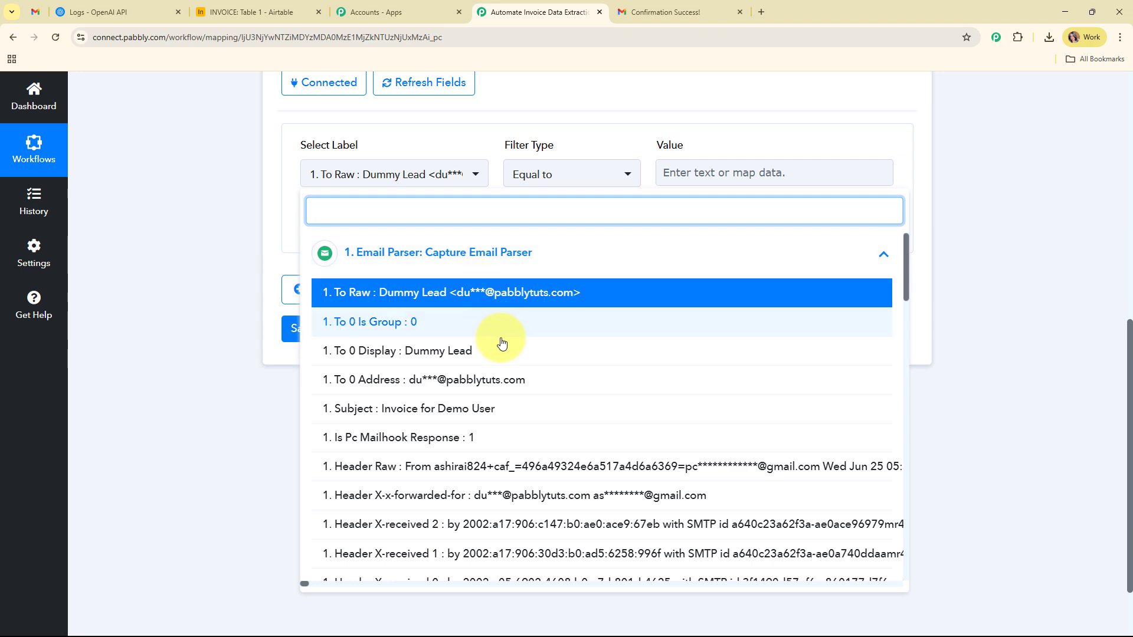
pyautogui.scroll(-3, 511, 348)
pyautogui.scroll(-8, 513, 350)
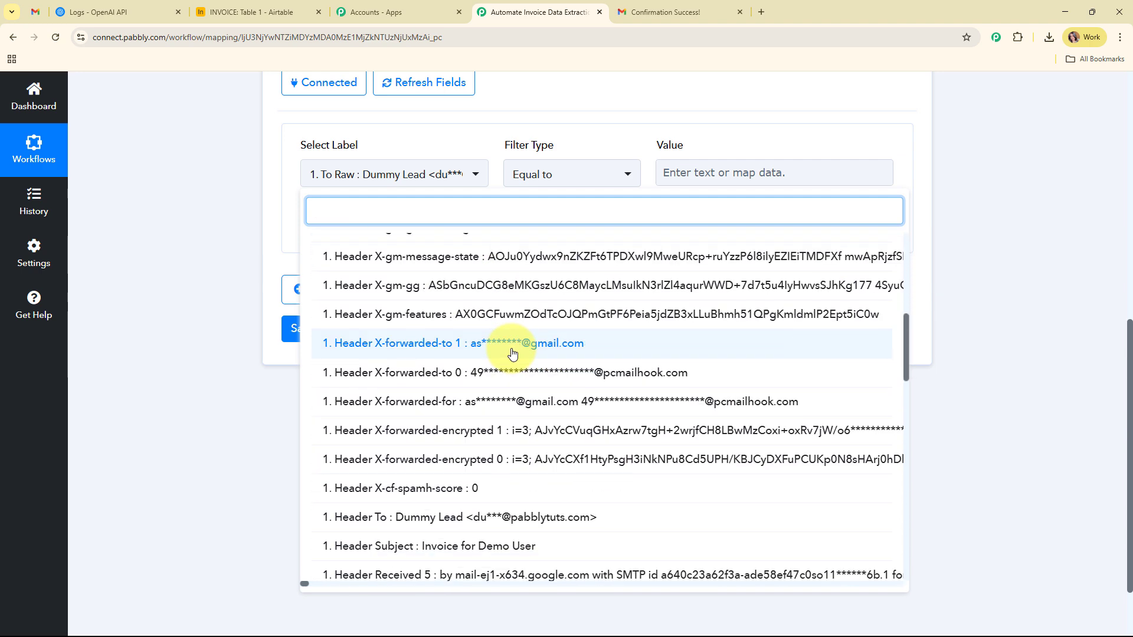
pyautogui.scroll(-9, 516, 347)
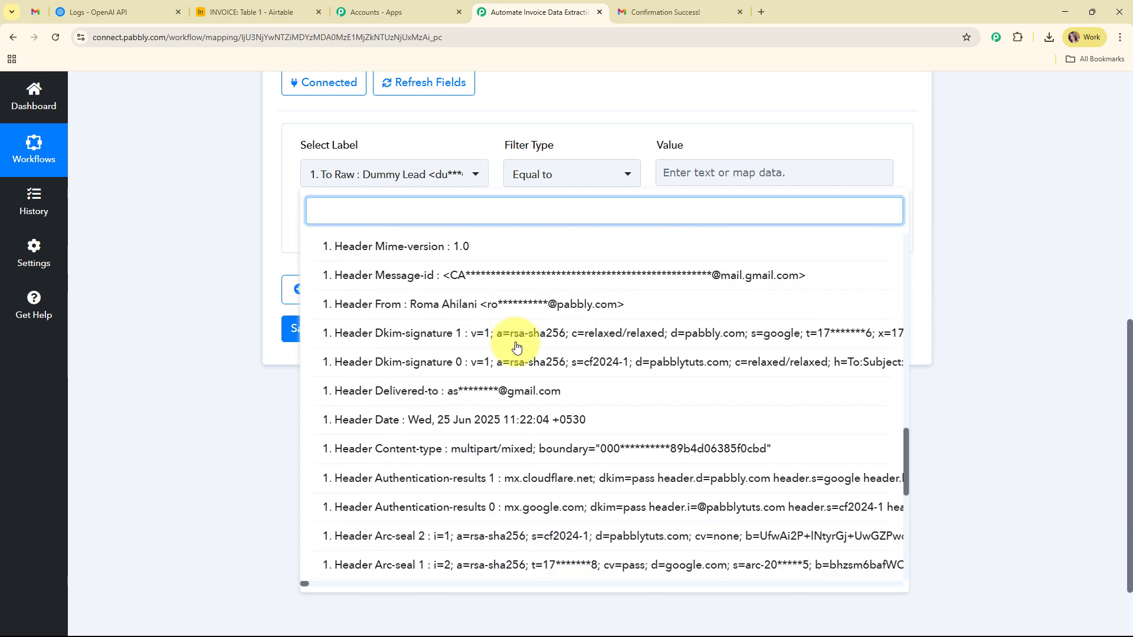
pyautogui.scroll(4, 517, 346)
pyautogui.click(523, 348)
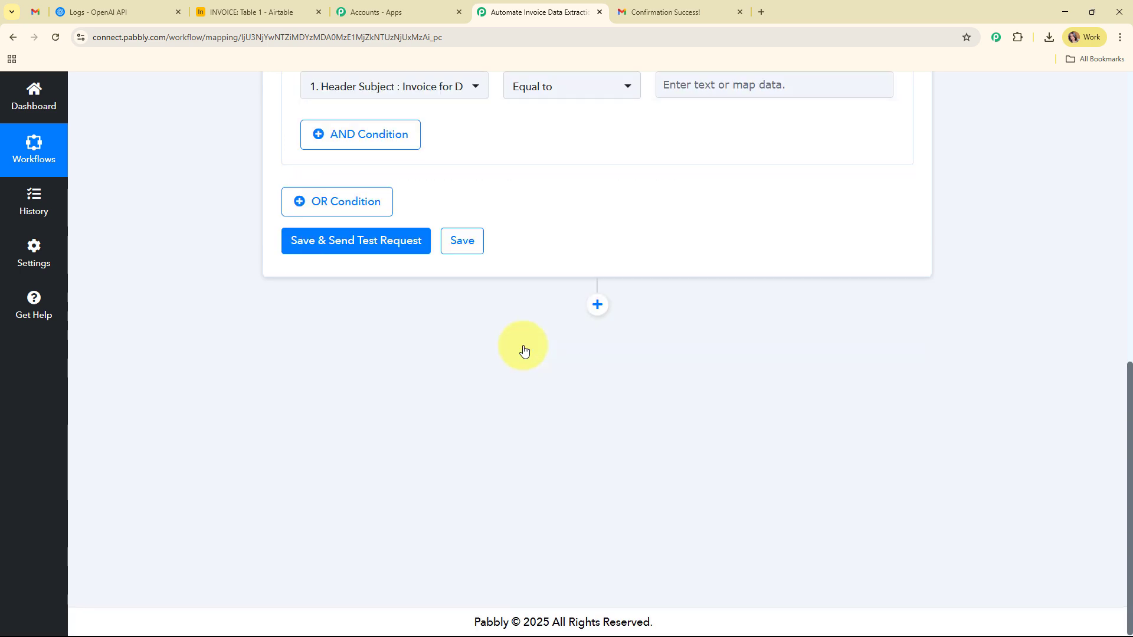
# Set the Header Subject condition's filter type to Contains with the value "Invoice".
pyautogui.scroll(3, 616, 168)
pyautogui.click(590, 261)
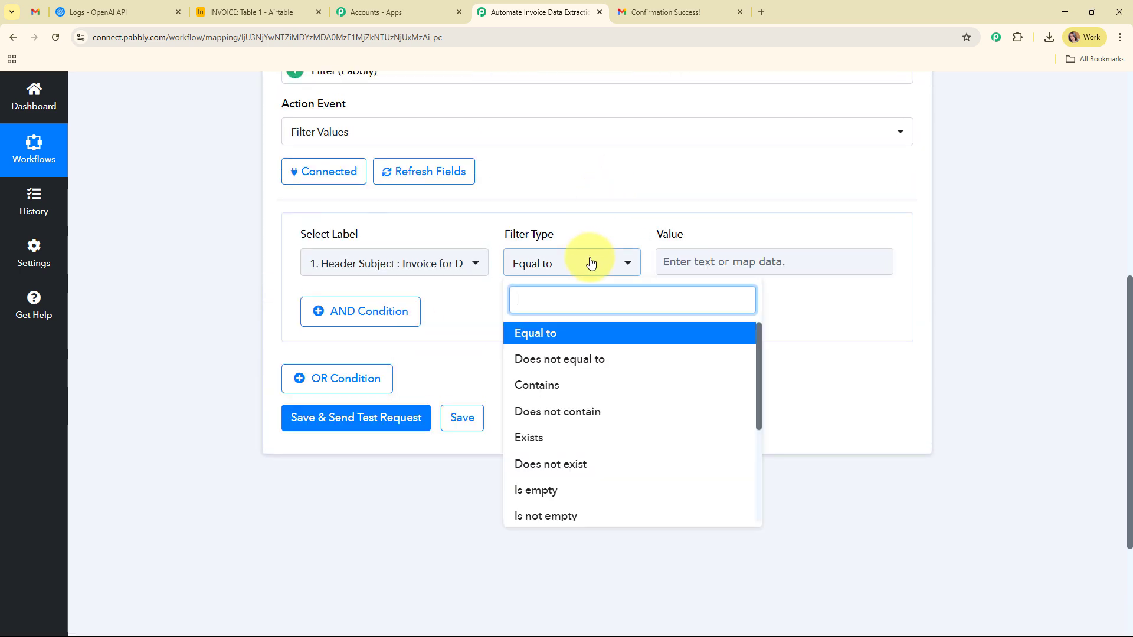
pyautogui.click(594, 387)
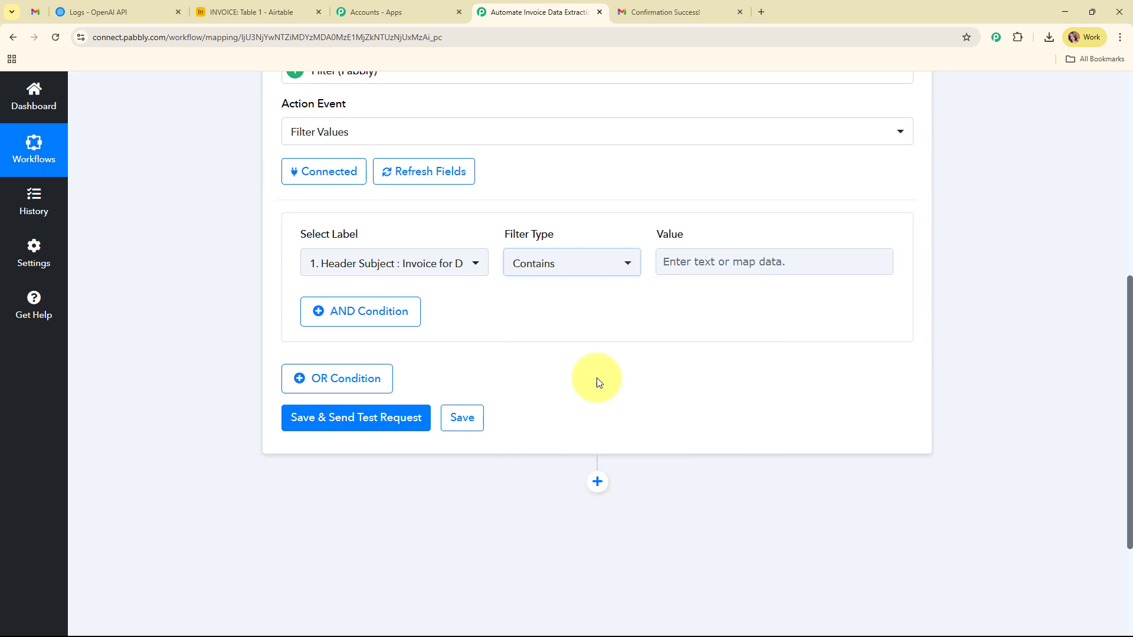
pyautogui.click(720, 263)
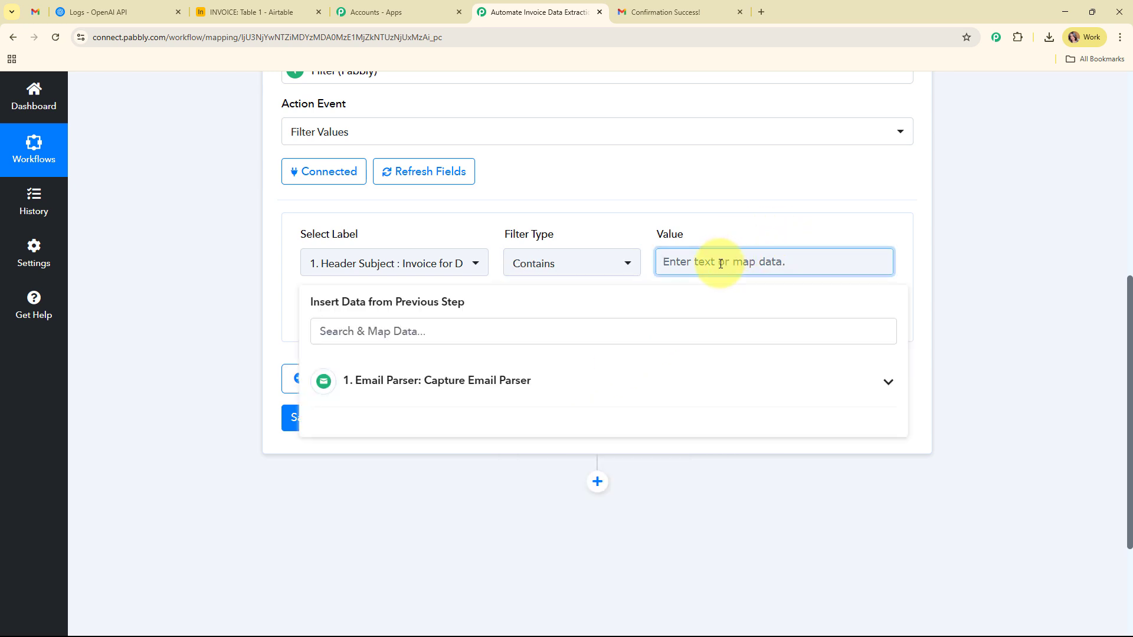
pyautogui.write('Invoice')
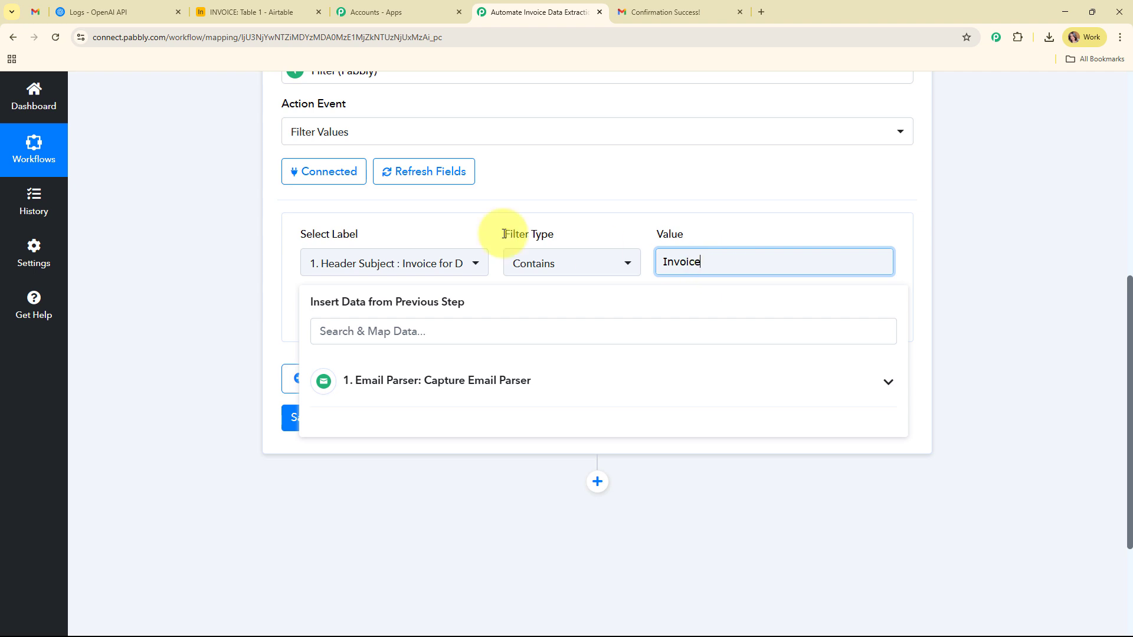
pyautogui.click(259, 231)
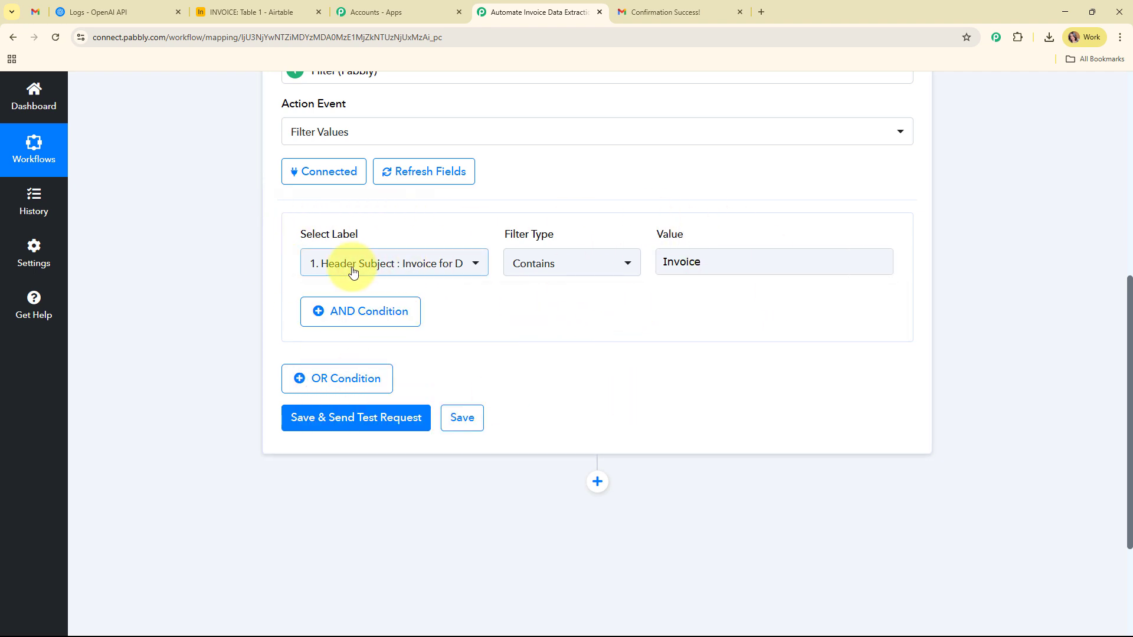
# Add an AND condition on the captured email's Attachment Links 0 with the filter type Exists.
pyautogui.scroll(-2, 640, 273)
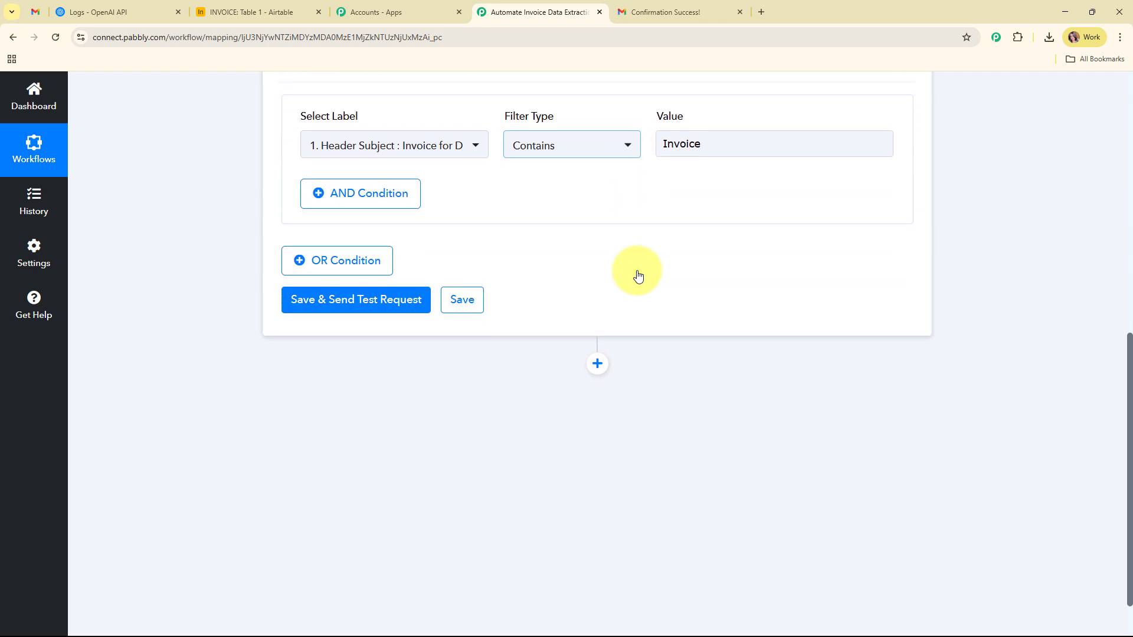
pyautogui.click(381, 193)
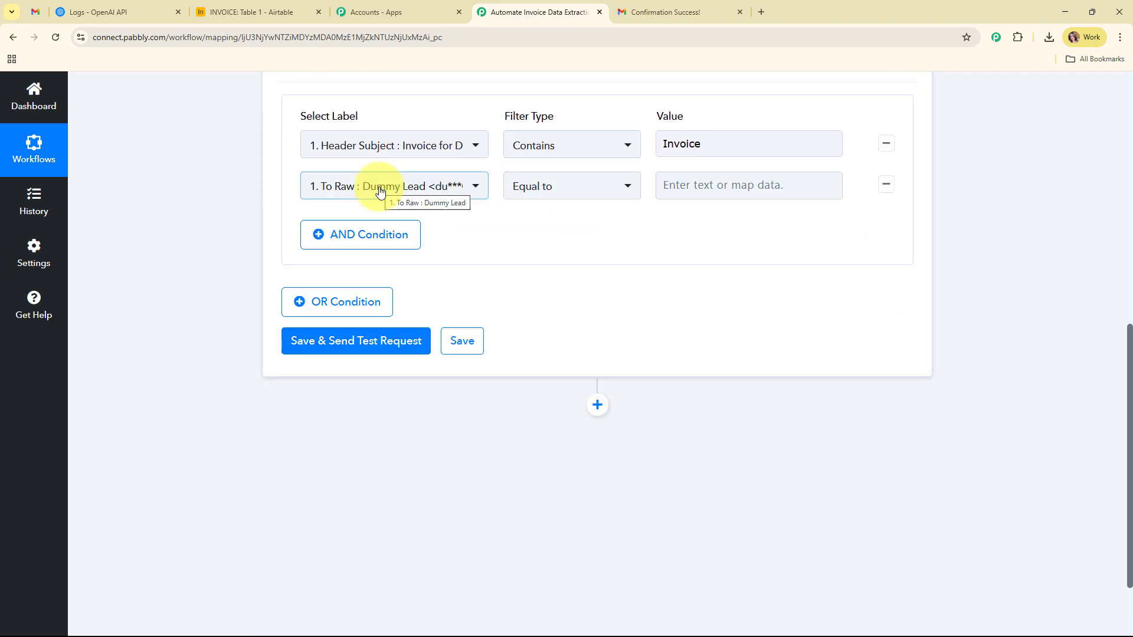
pyautogui.click(381, 188)
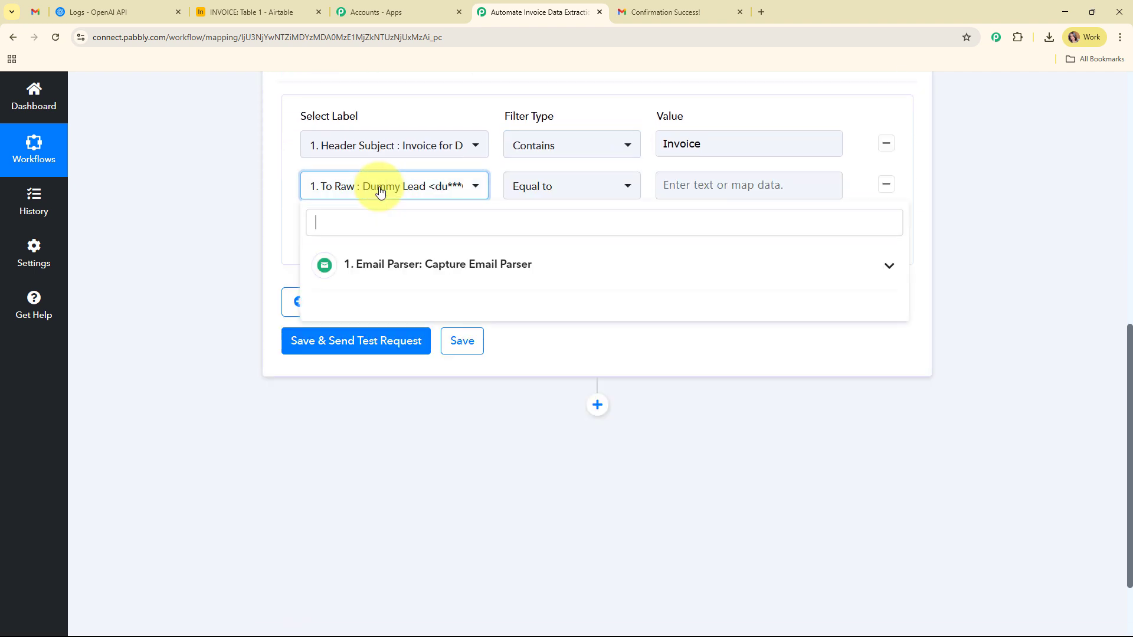
pyautogui.click(407, 268)
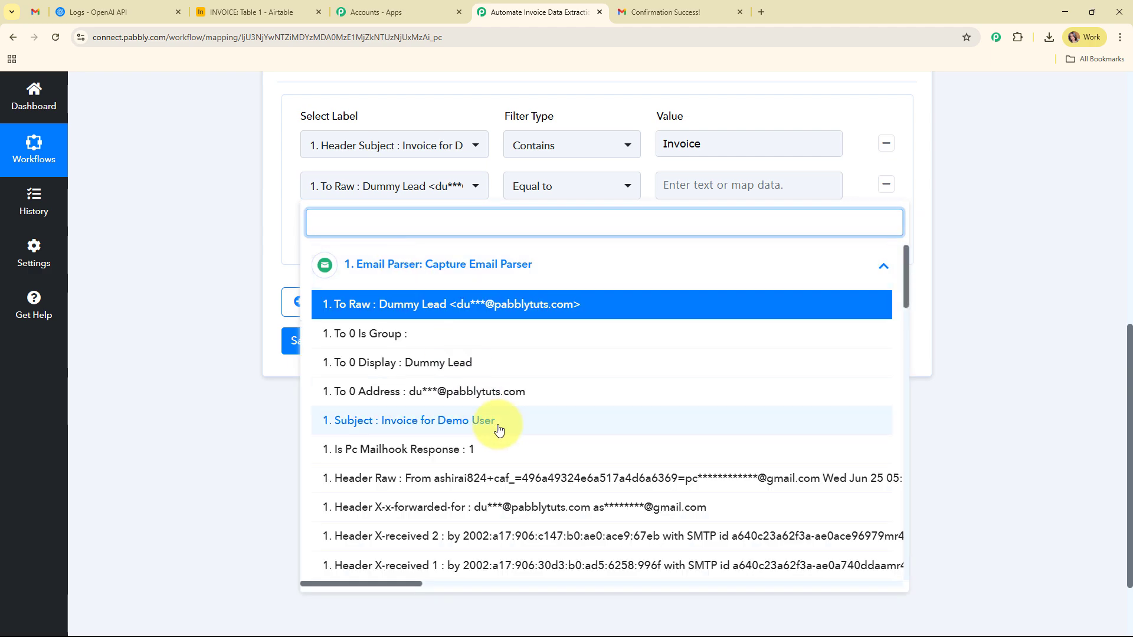
pyautogui.scroll(-15, 498, 419)
pyautogui.scroll(-2, 490, 473)
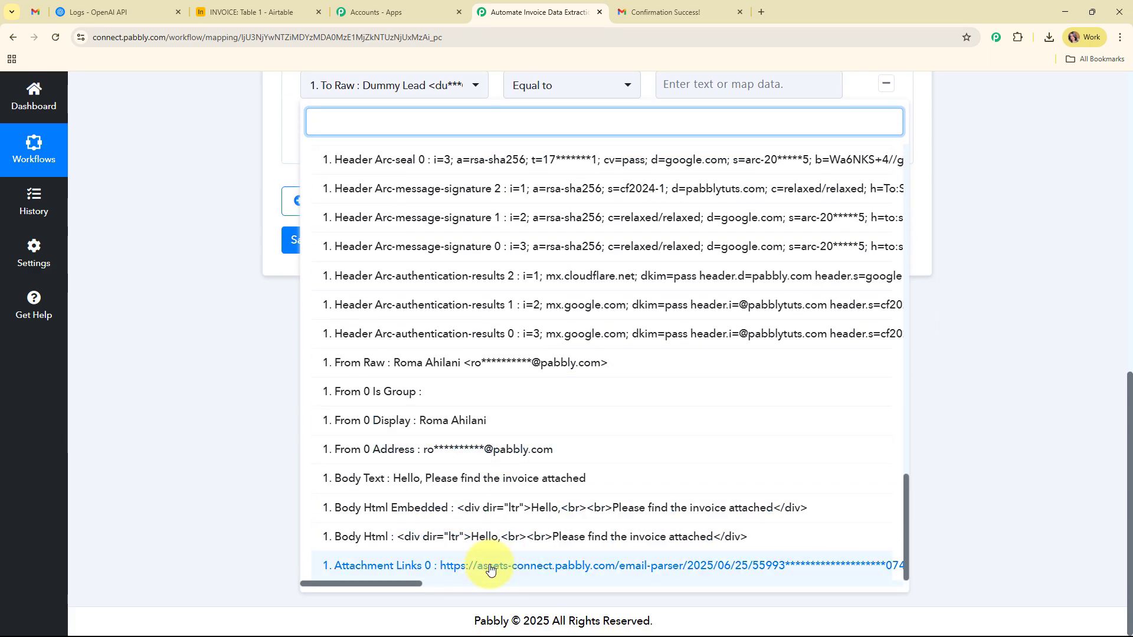
pyautogui.click(490, 564)
pyautogui.scroll(4, 713, 386)
pyautogui.click(569, 321)
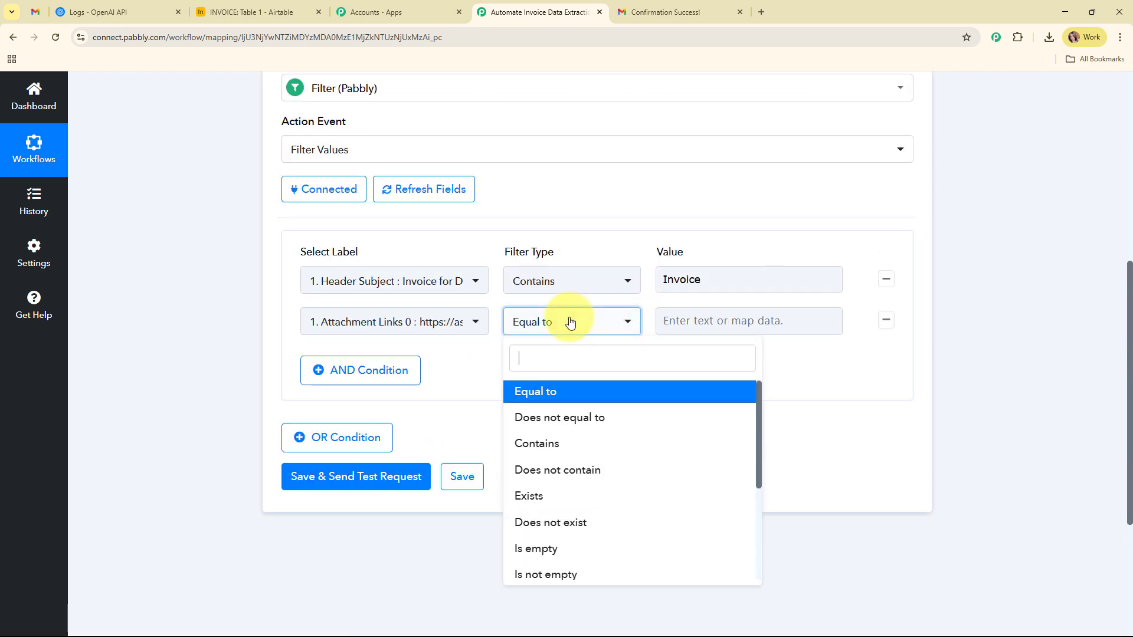
pyautogui.click(595, 498)
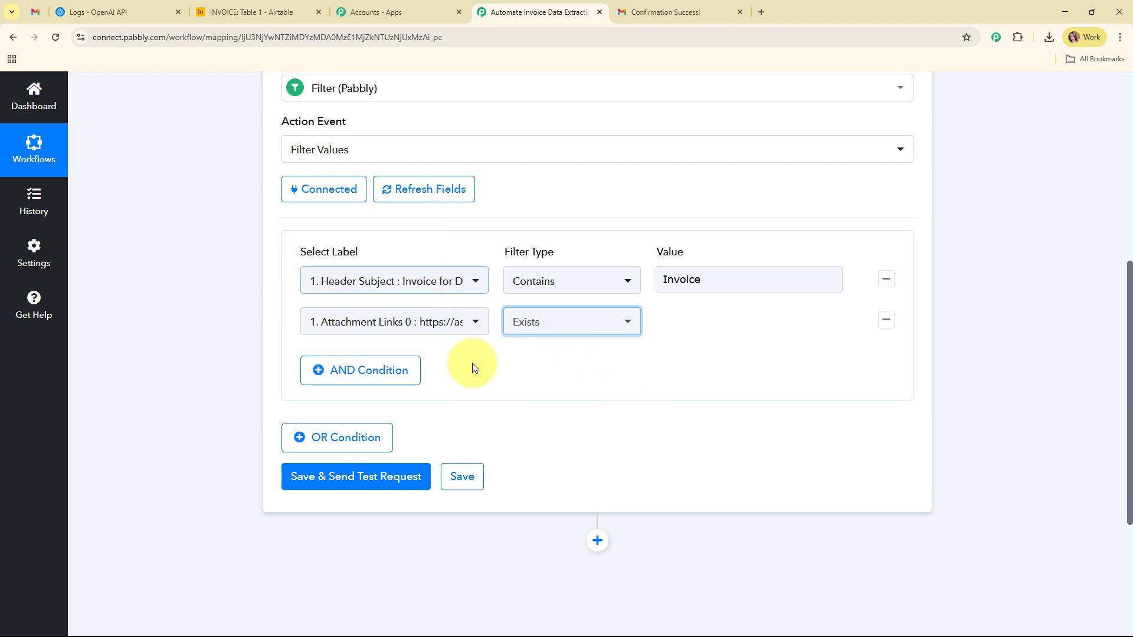
# Save the filter and send a test request, check the returned status and message, and collapse the filter step.
pyautogui.scroll(-3, 649, 371)
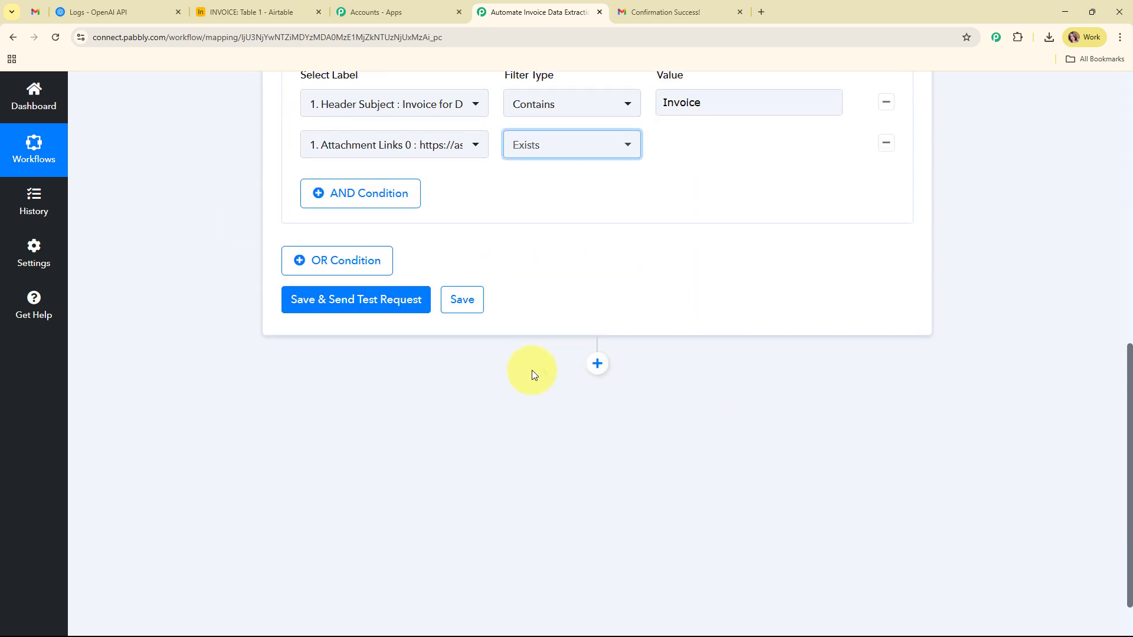
pyautogui.click(363, 313)
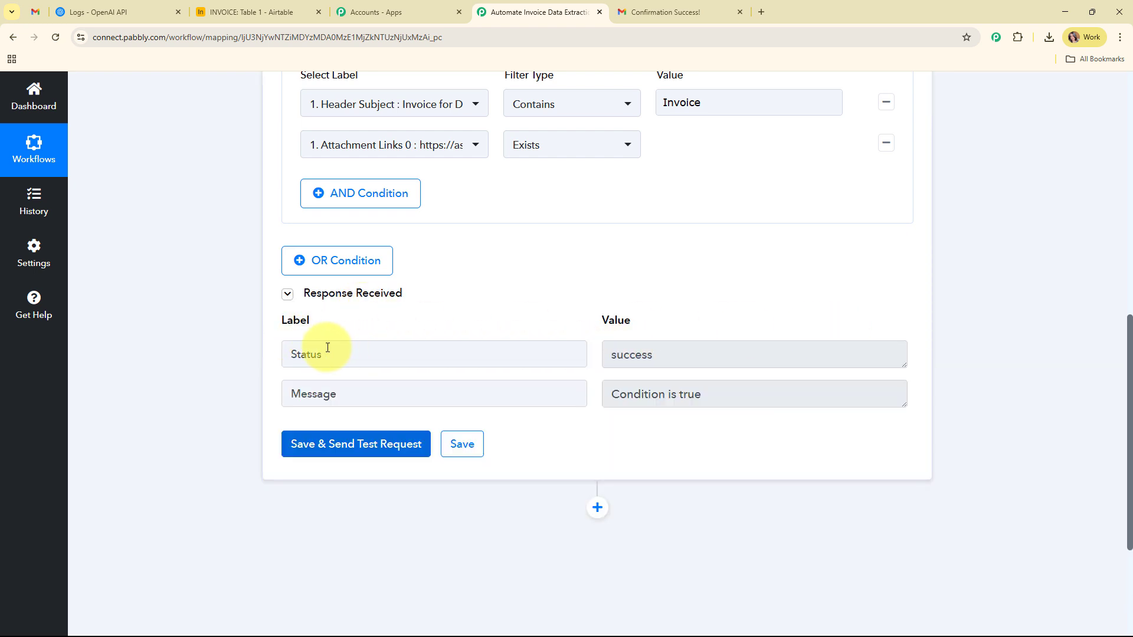
pyautogui.click(732, 355)
pyautogui.hotkey('ctrl', 'a')
pyautogui.press('Tab')
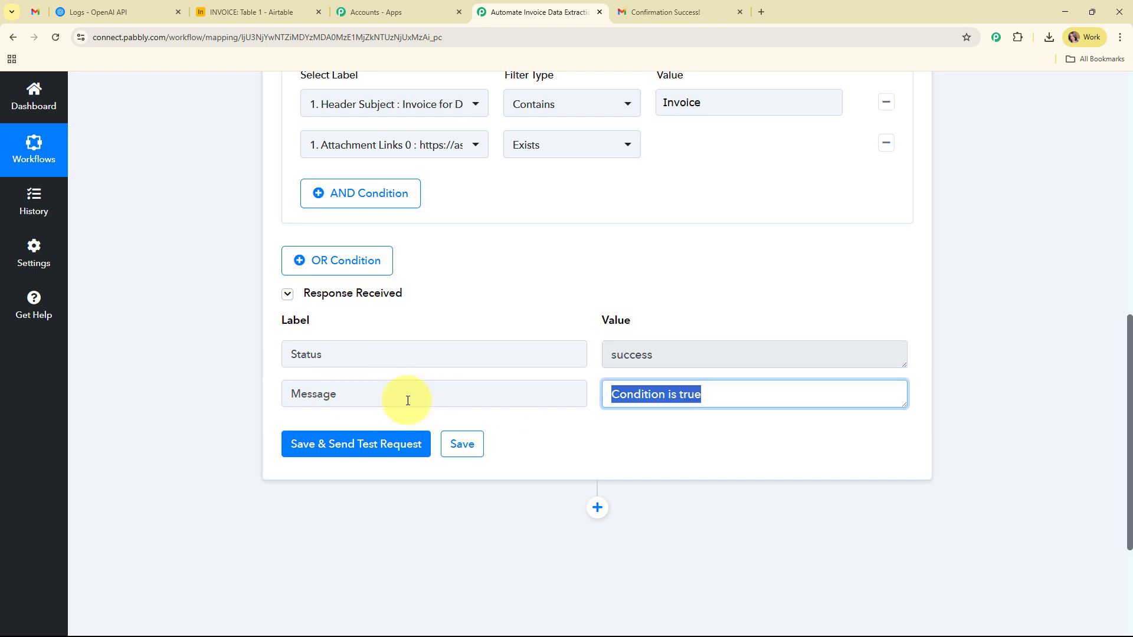
pyautogui.scroll(8, 936, 397)
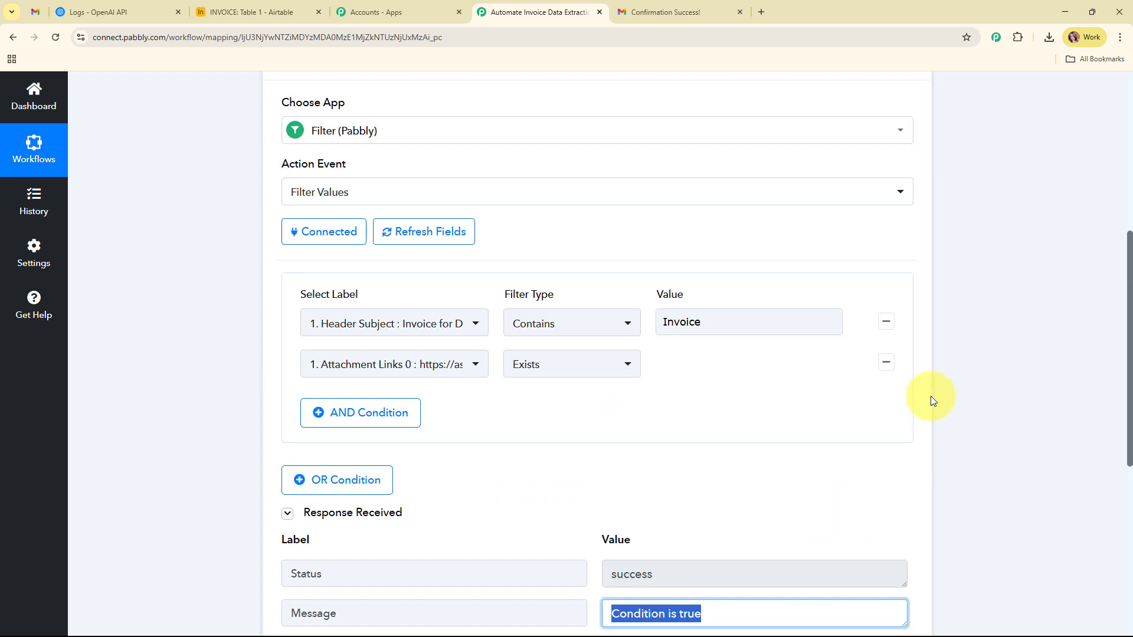
pyautogui.click(681, 304)
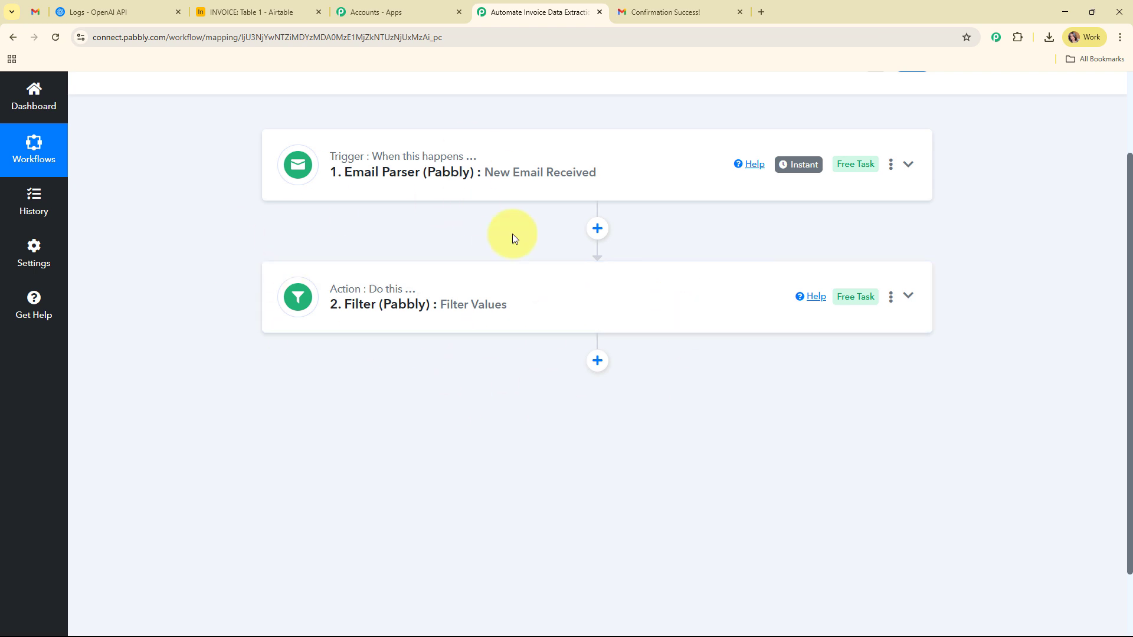
# Add an action step after the filter using OpenAI (ChatGPT, DALL-E, Whisper) with the Extract Content from PDF/Image event.
pyautogui.scroll(-2, 746, 269)
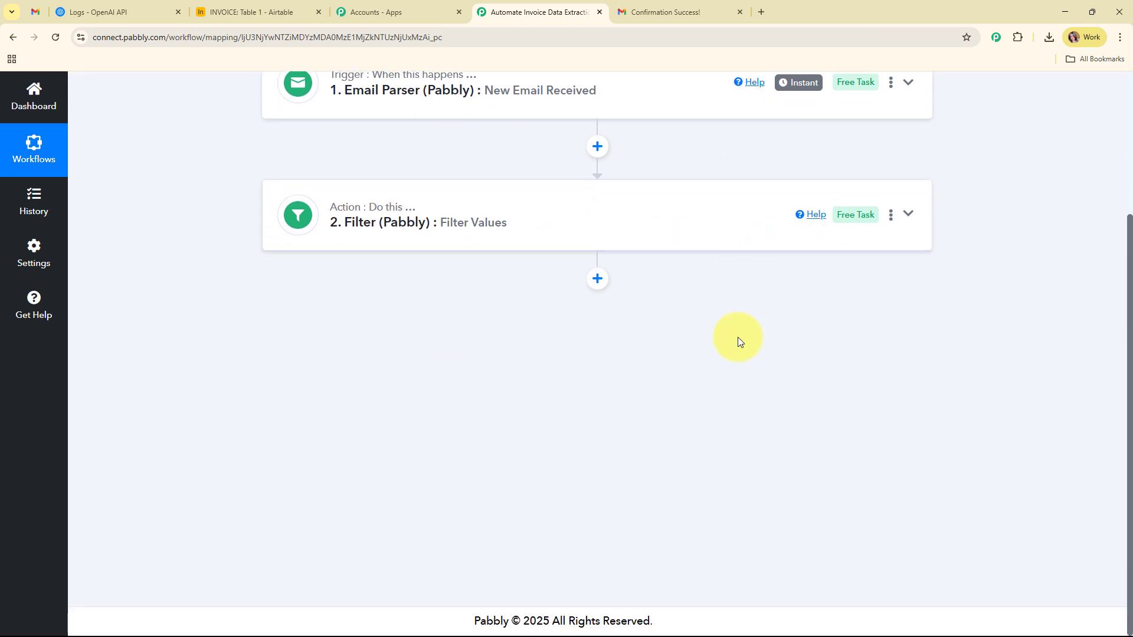
pyautogui.click(598, 278)
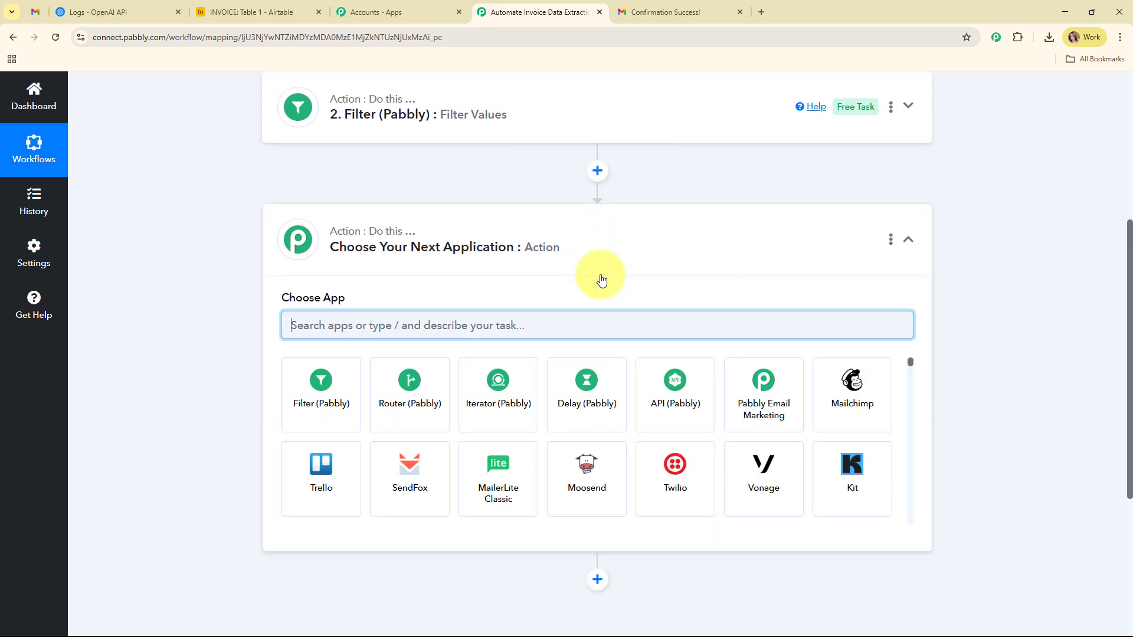
pyautogui.write('ope')
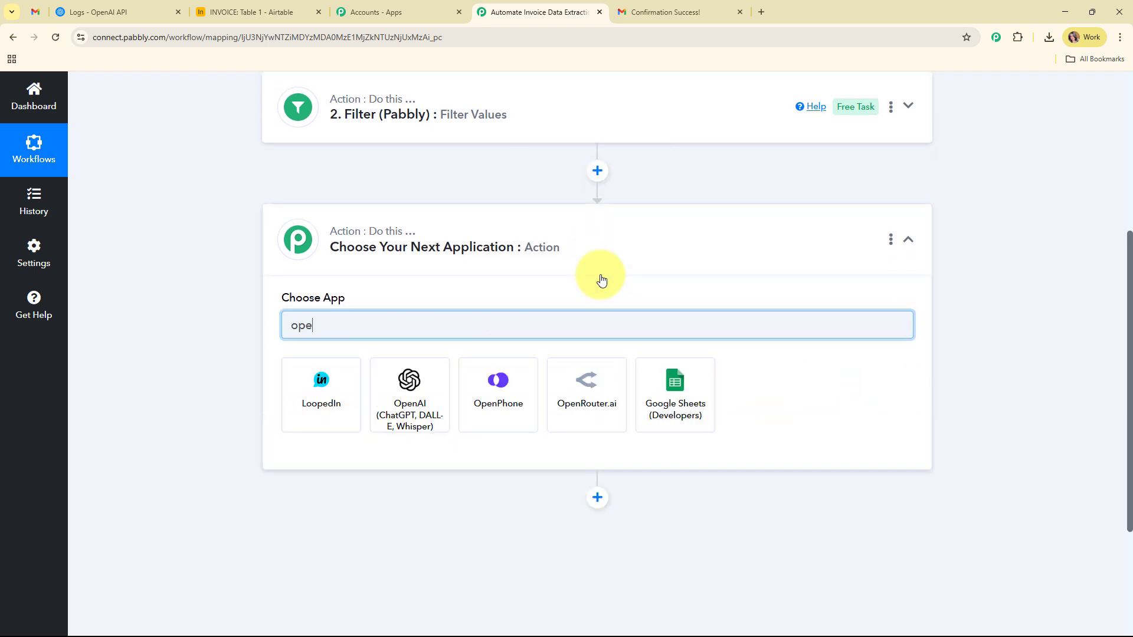
pyautogui.click(410, 384)
pyautogui.click(413, 386)
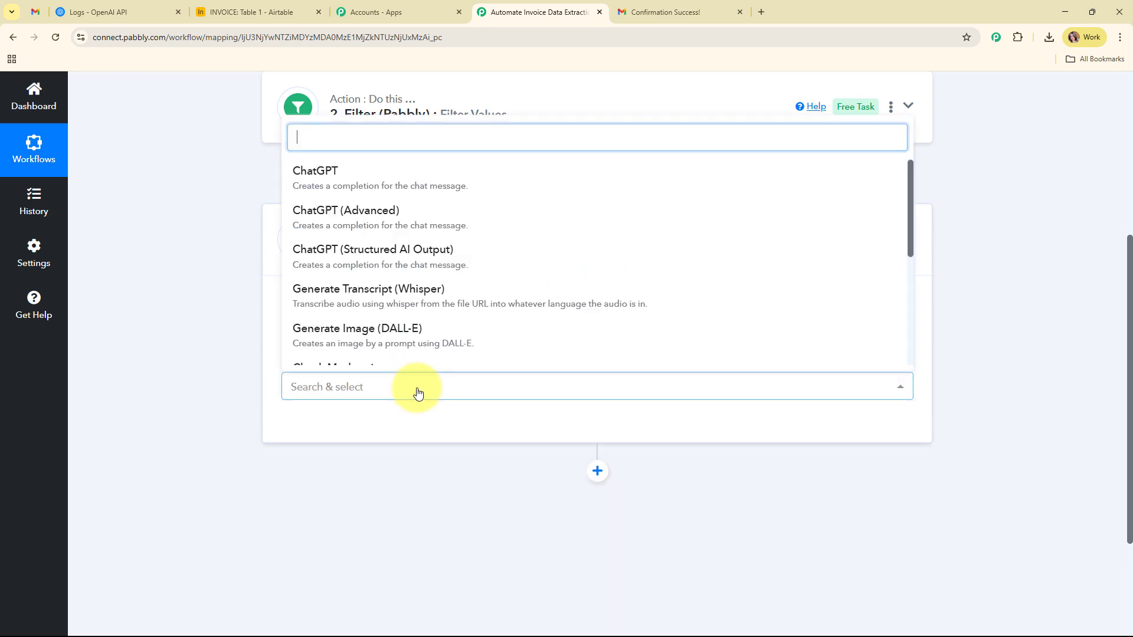
pyautogui.scroll(-3, 425, 254)
pyautogui.scroll(2, 440, 229)
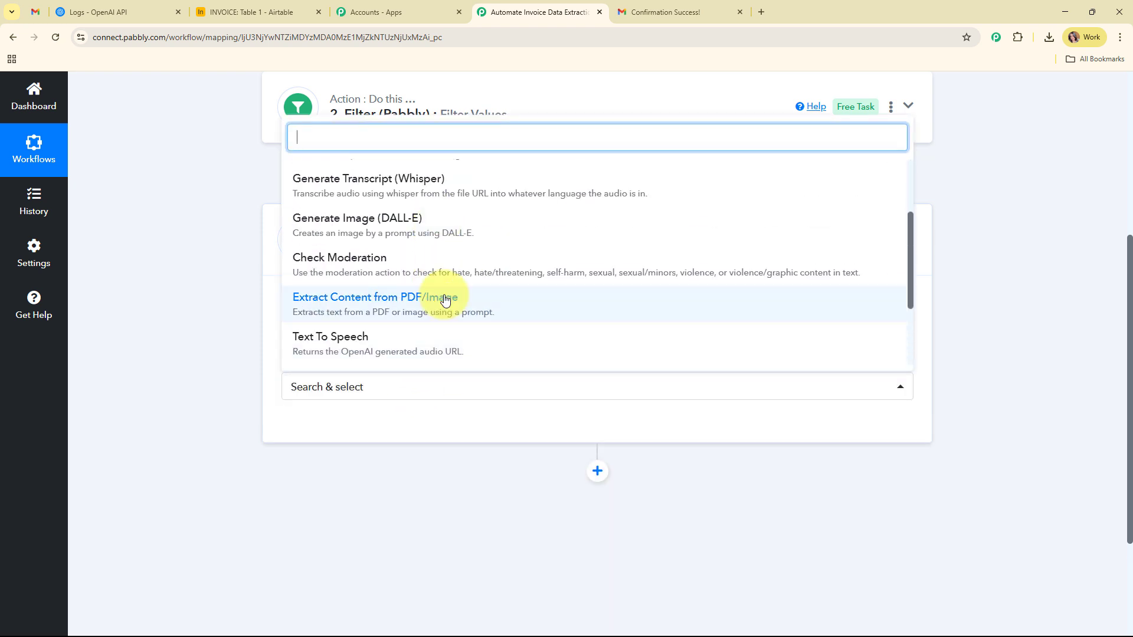
pyautogui.click(443, 298)
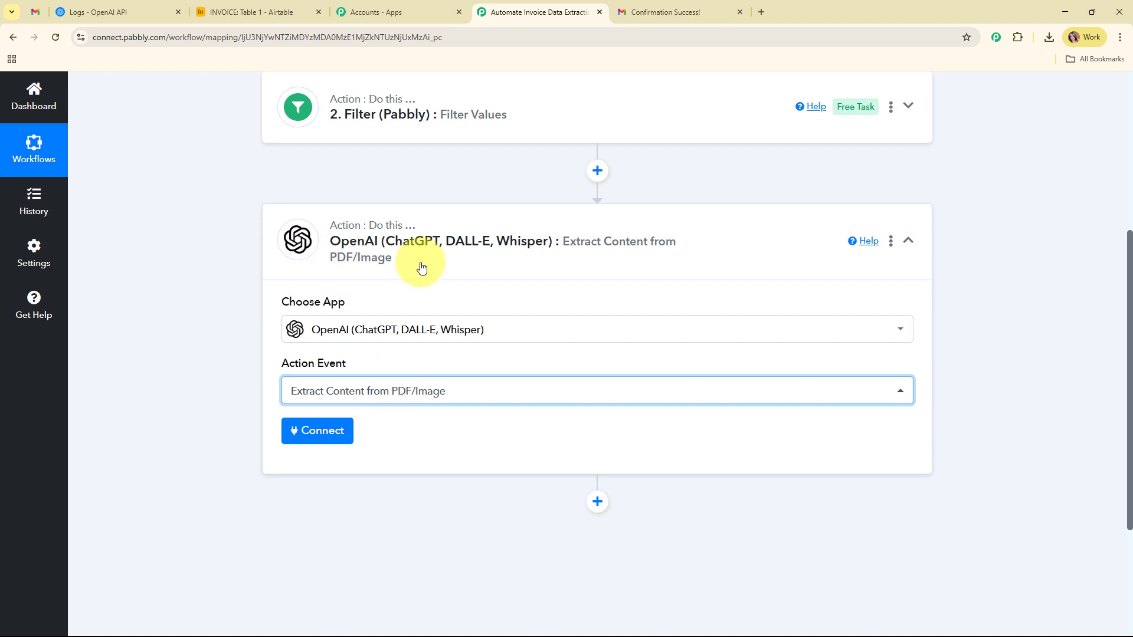
# Start connecting the OpenAI step to an account with Add New Connection and read the API key instructions below the Token field.
pyautogui.scroll(-1, 425, 266)
pyautogui.click(299, 373)
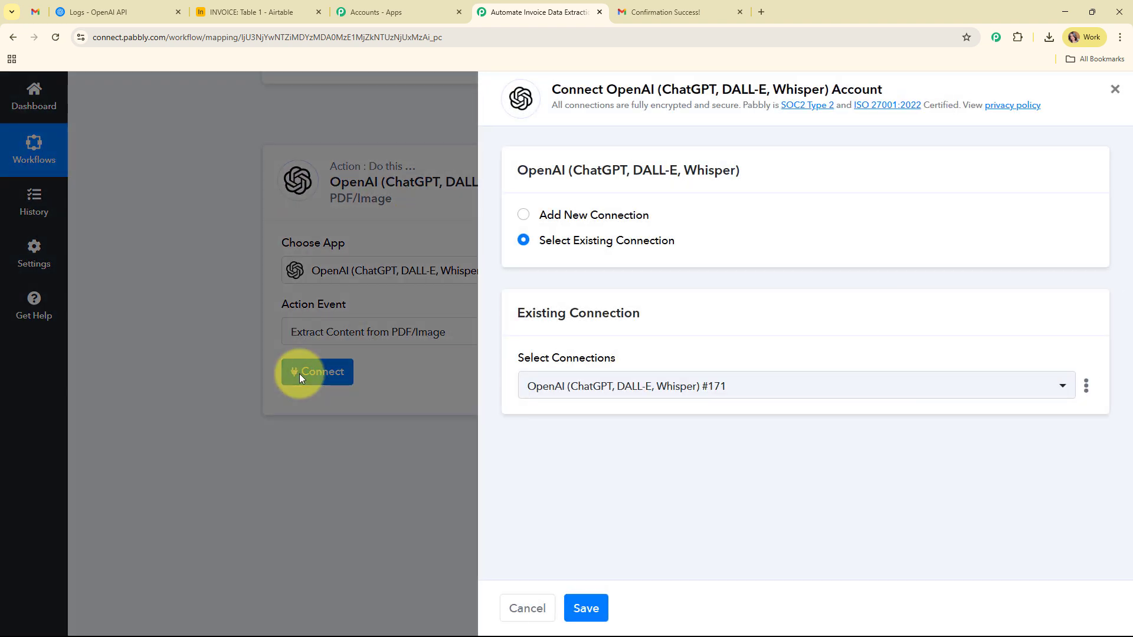
pyautogui.click(523, 214)
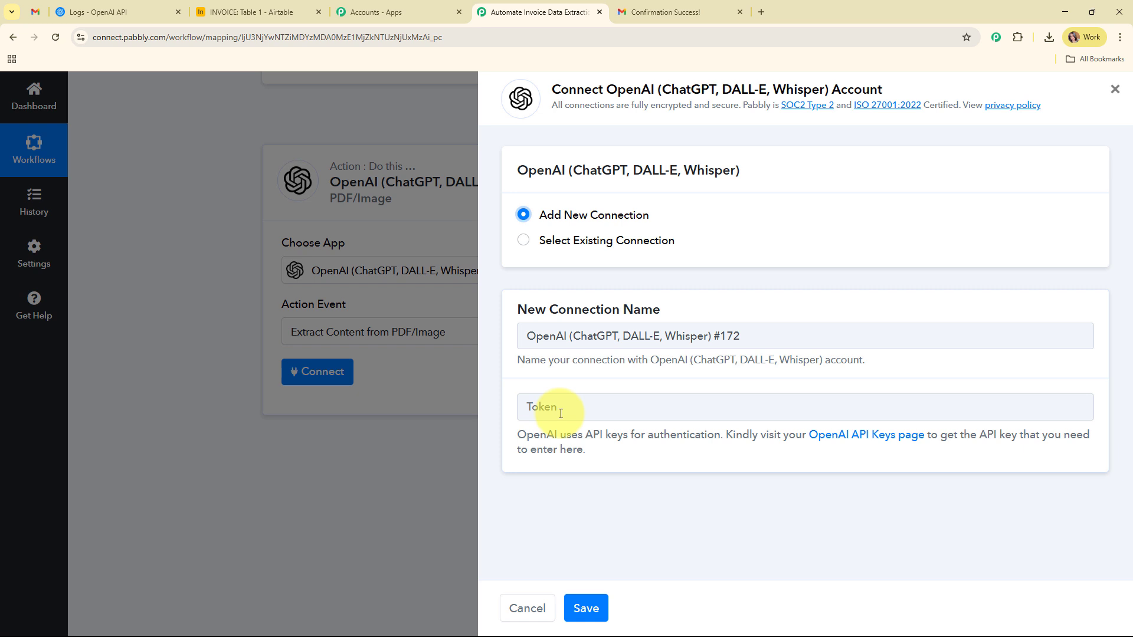
pyautogui.moveTo(519, 435); pyautogui.dragTo(654, 464)
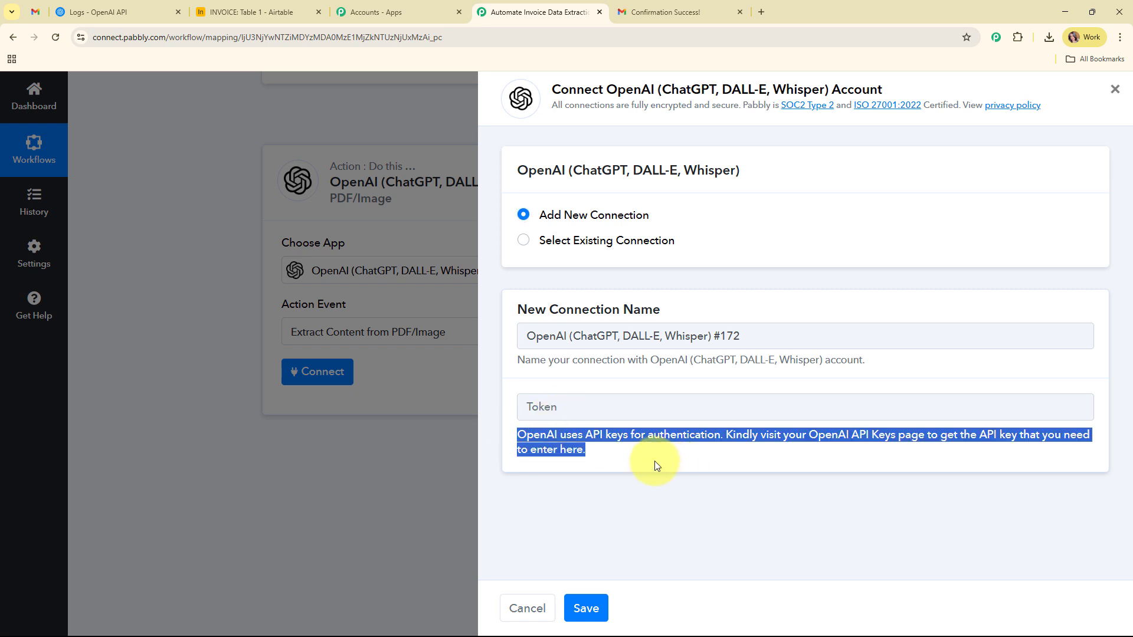
# Switch to the OpenAI Platform, create a secret key named "Invoice Data" in the Default project, and copy the key.
pyautogui.click(140, 6)
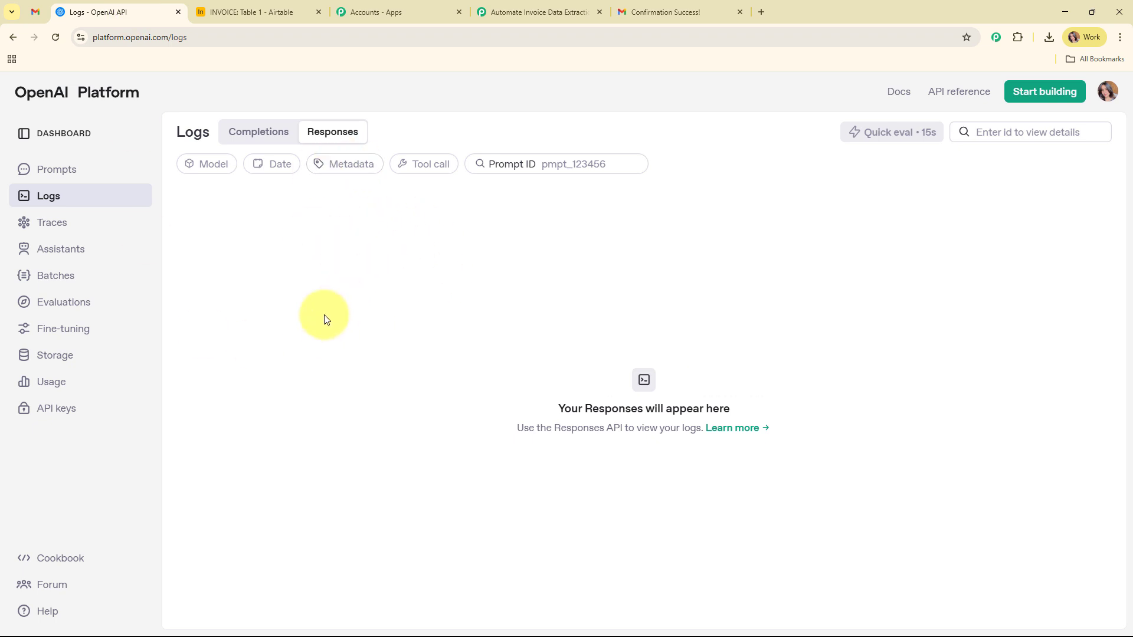
pyautogui.click(107, 407)
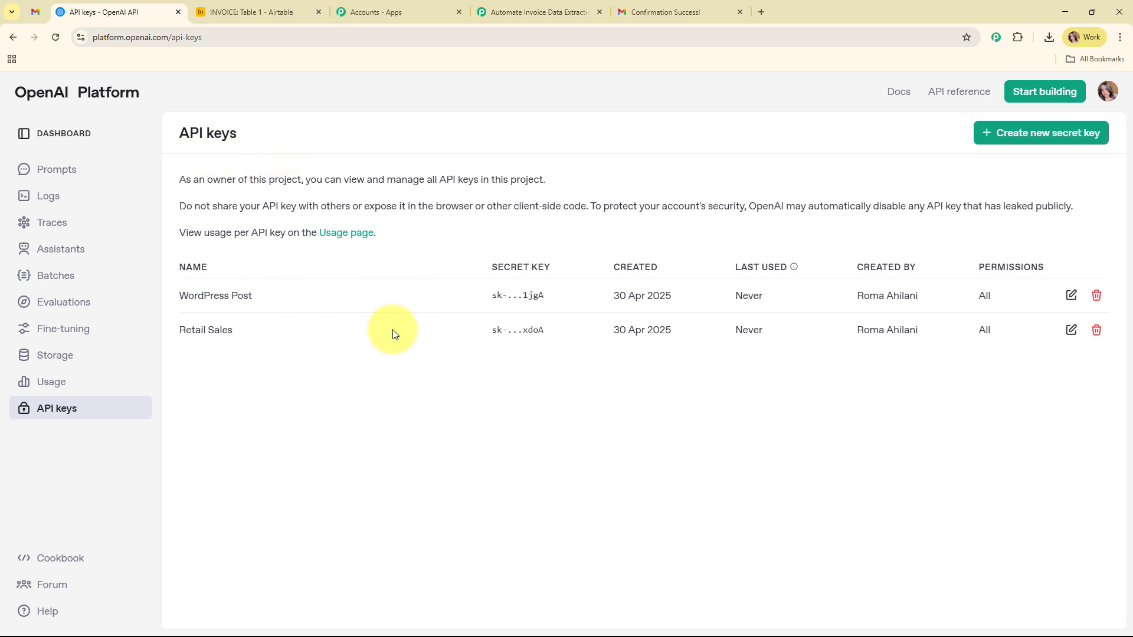
pyautogui.click(1048, 134)
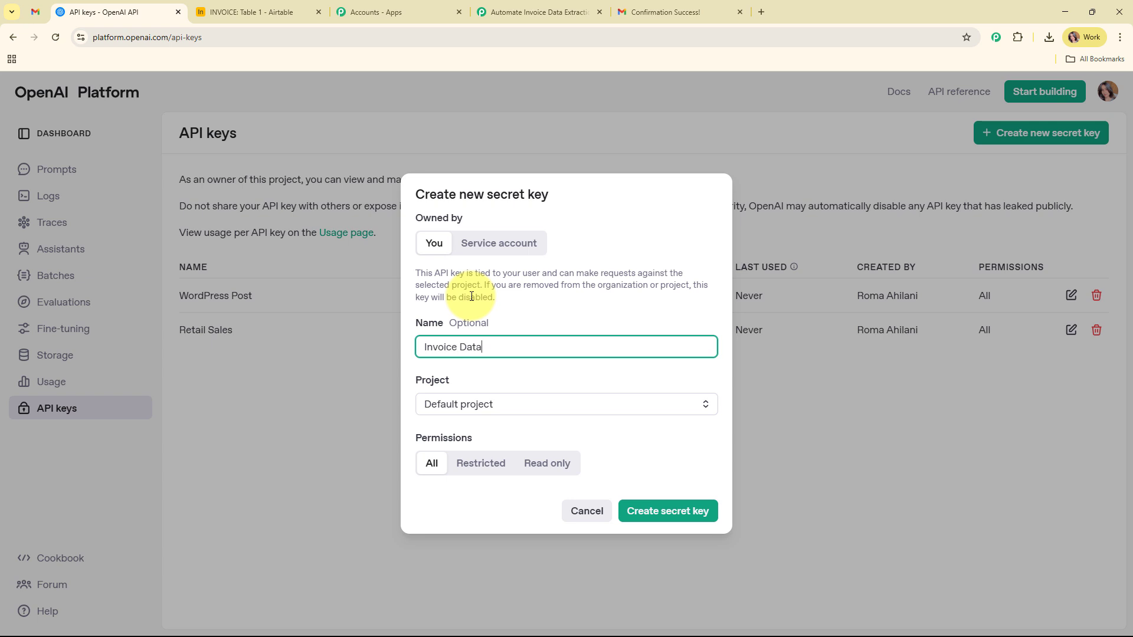
pyautogui.click(587, 409)
pyautogui.click(557, 451)
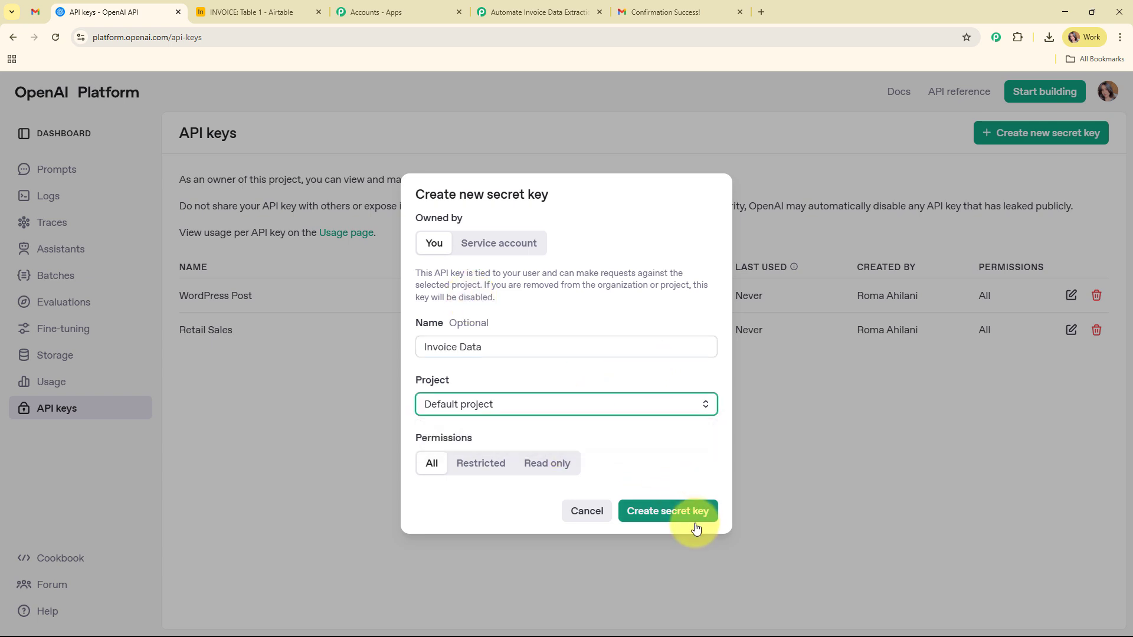
pyautogui.click(696, 527)
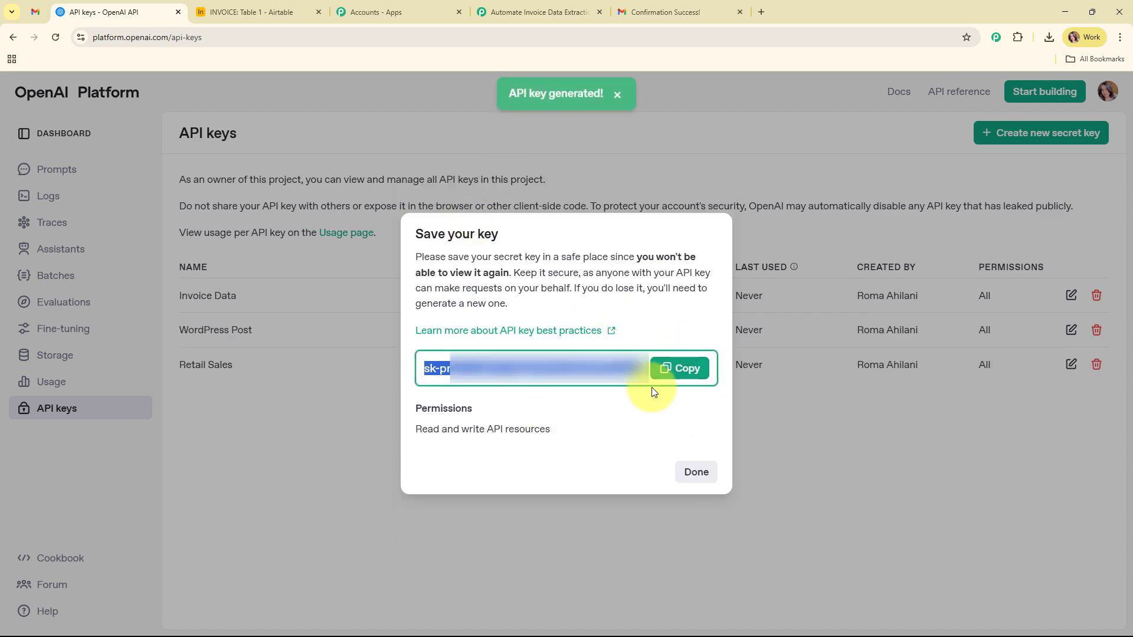
pyautogui.click(696, 472)
# Return to Pabbly Connect, paste the OpenAI API key as the new connection's token, and save the connection.
pyautogui.click(563, 8)
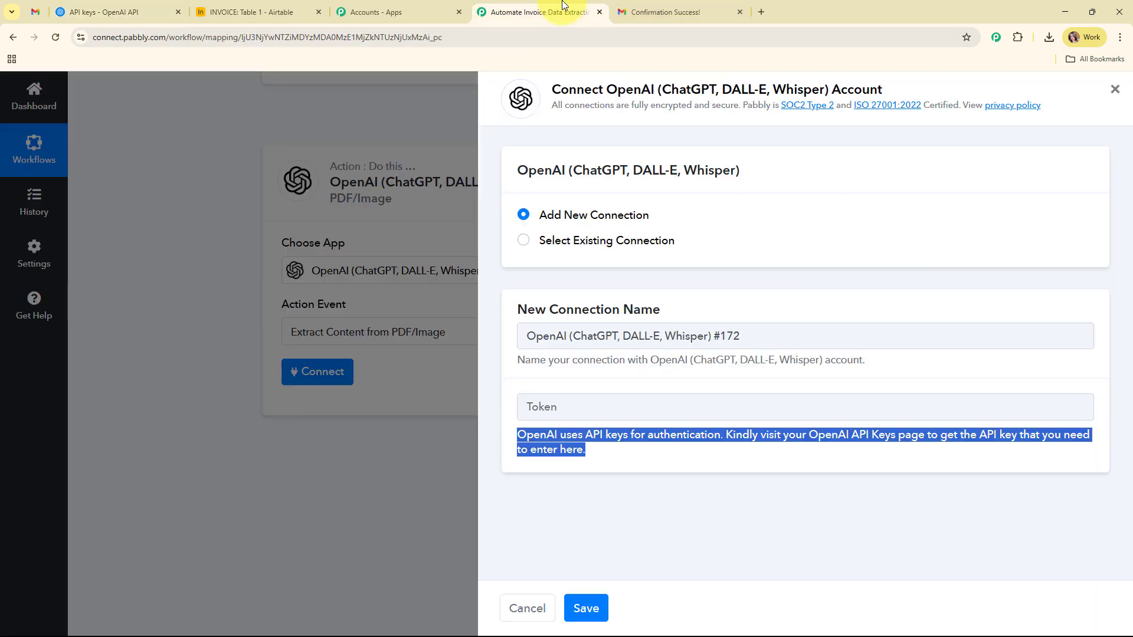
pyautogui.rightClick(631, 406)
pyautogui.click(653, 277)
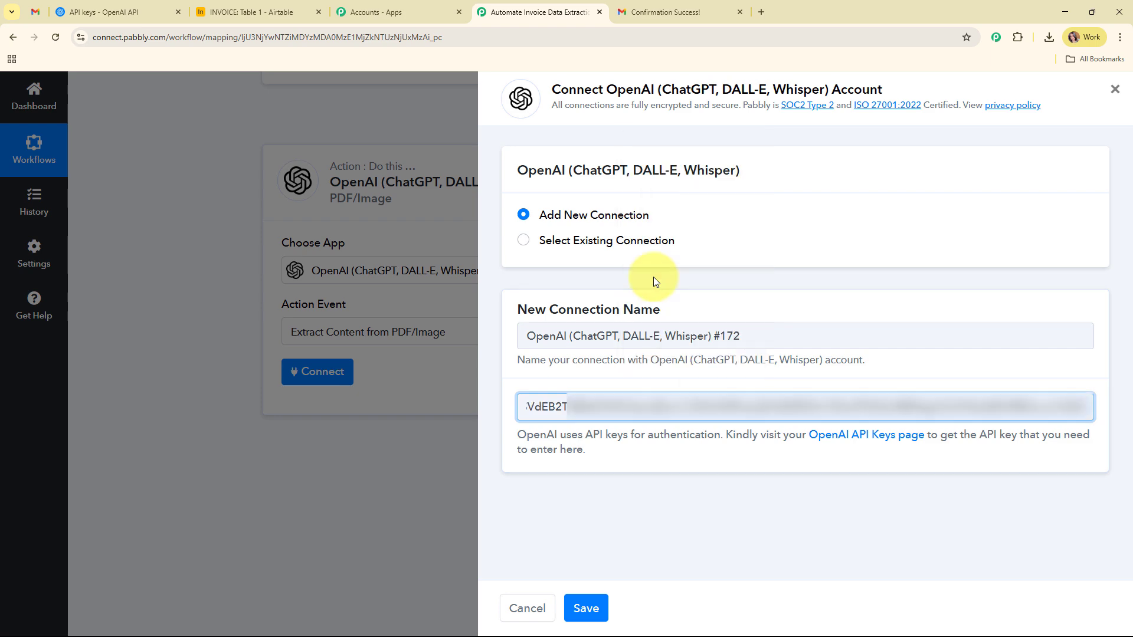
pyautogui.click(586, 608)
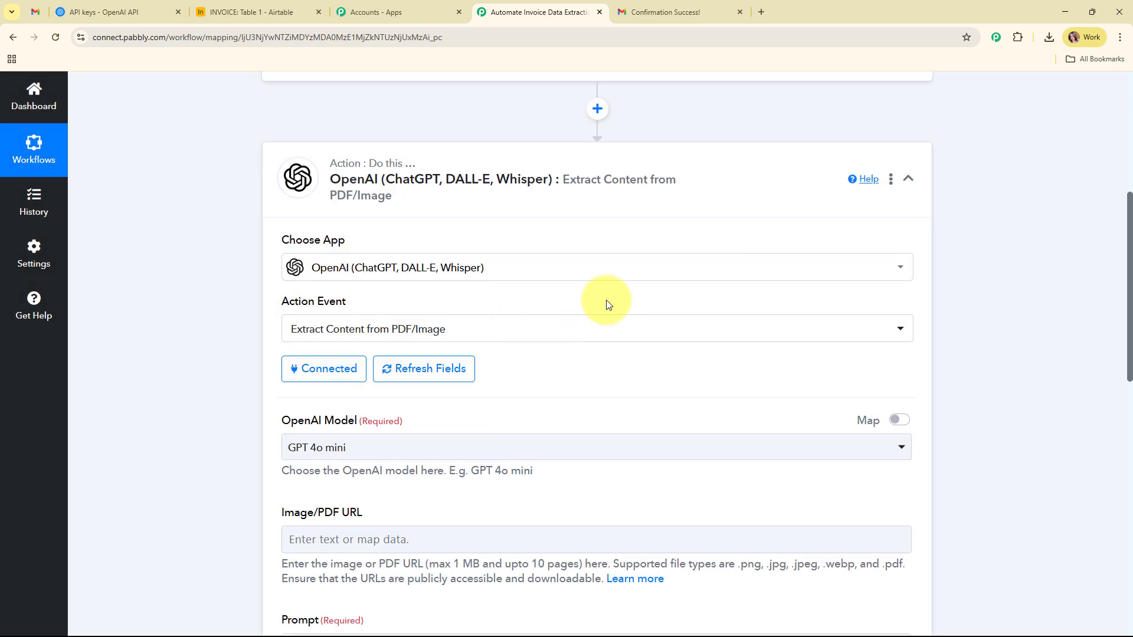
# Select GPT 4o mini as the OpenAI model for the PDF/Image extraction step.
pyautogui.scroll(-3, 608, 304)
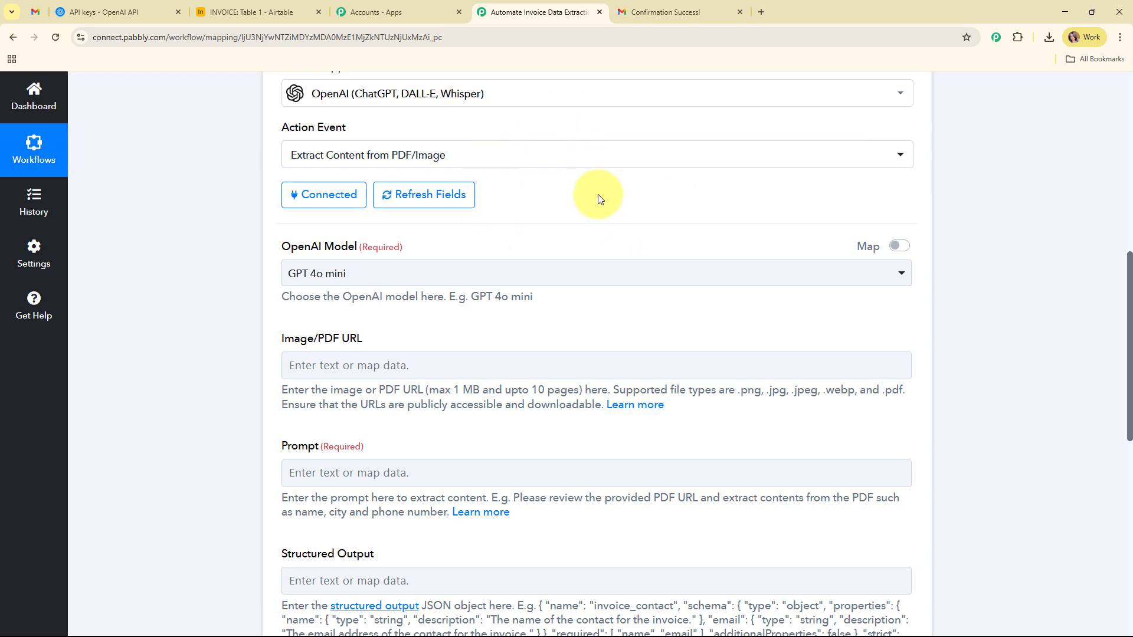
pyautogui.scroll(-1, 599, 196)
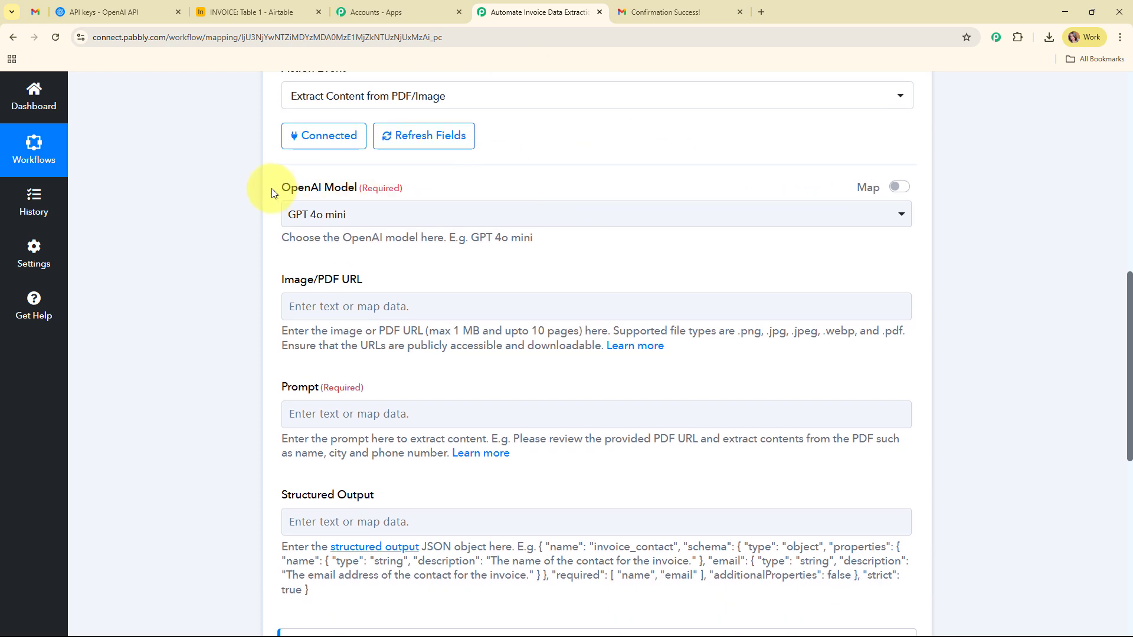
pyautogui.moveTo(271, 184); pyautogui.dragTo(450, 193)
pyautogui.click(420, 263)
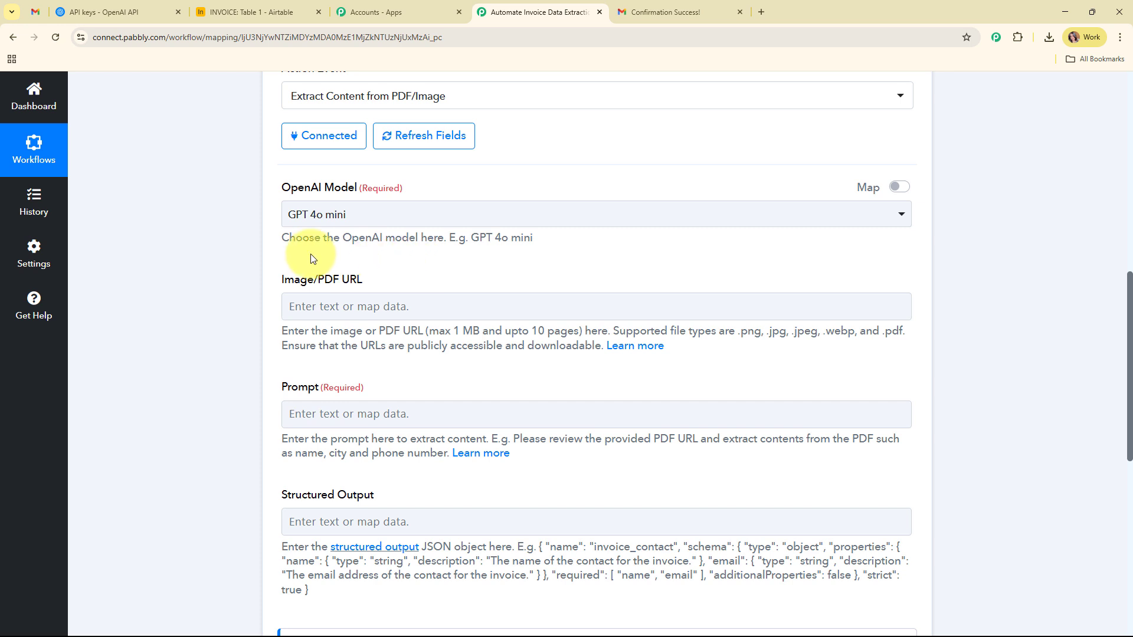
pyautogui.click(686, 222)
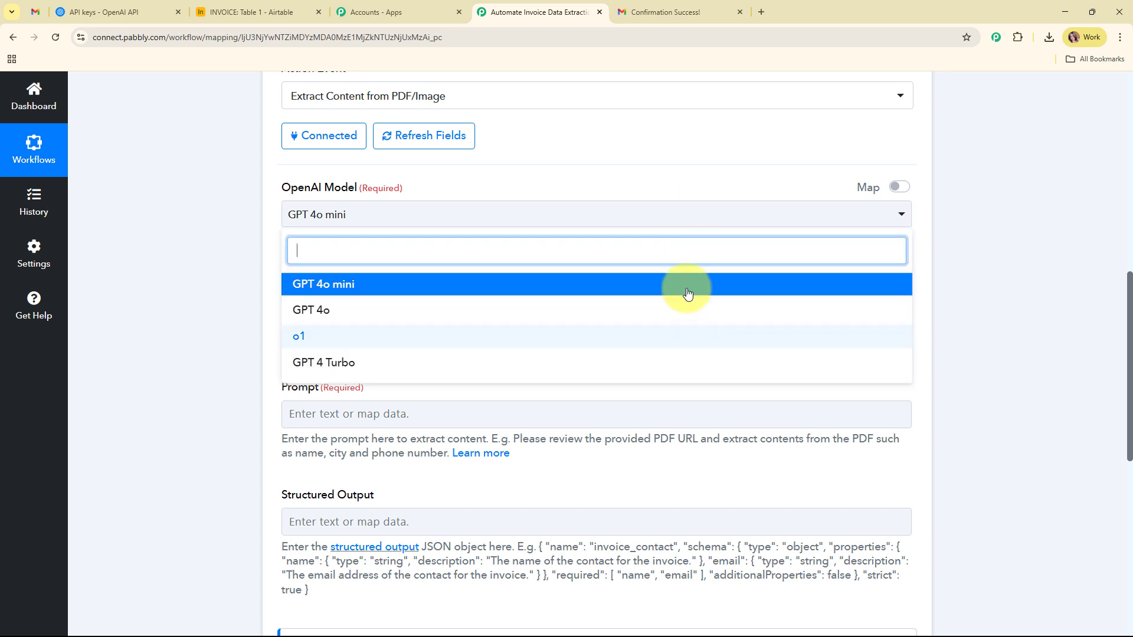
pyautogui.click(322, 289)
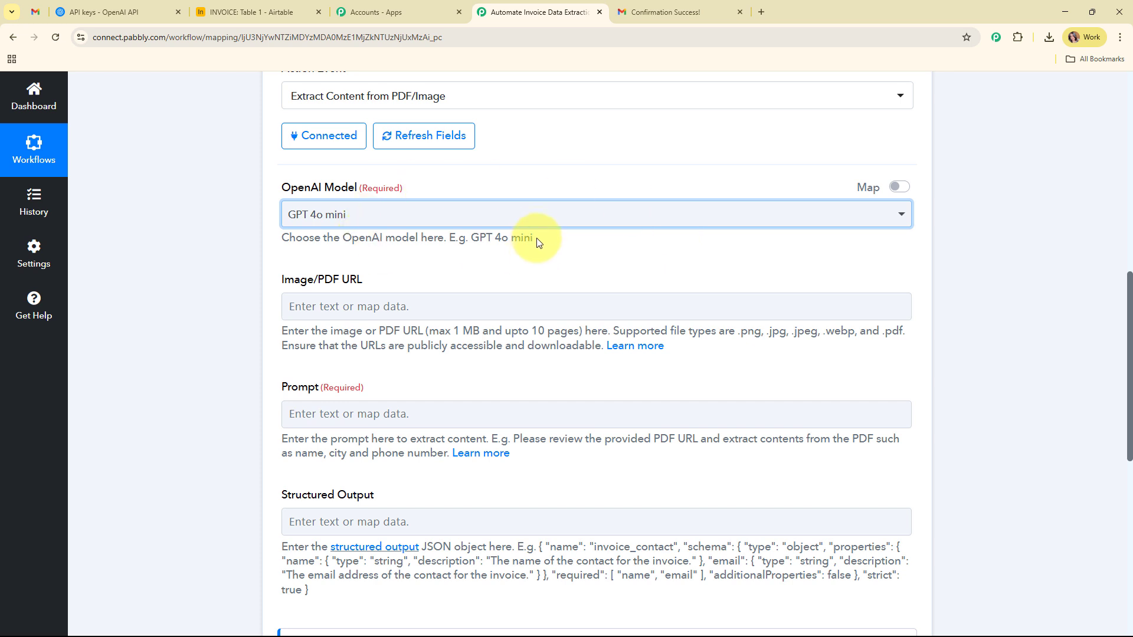
# Map the Image/PDF URL to Attachment Links 0 from the Capture Email Parser step.
pyautogui.scroll(-2, 533, 233)
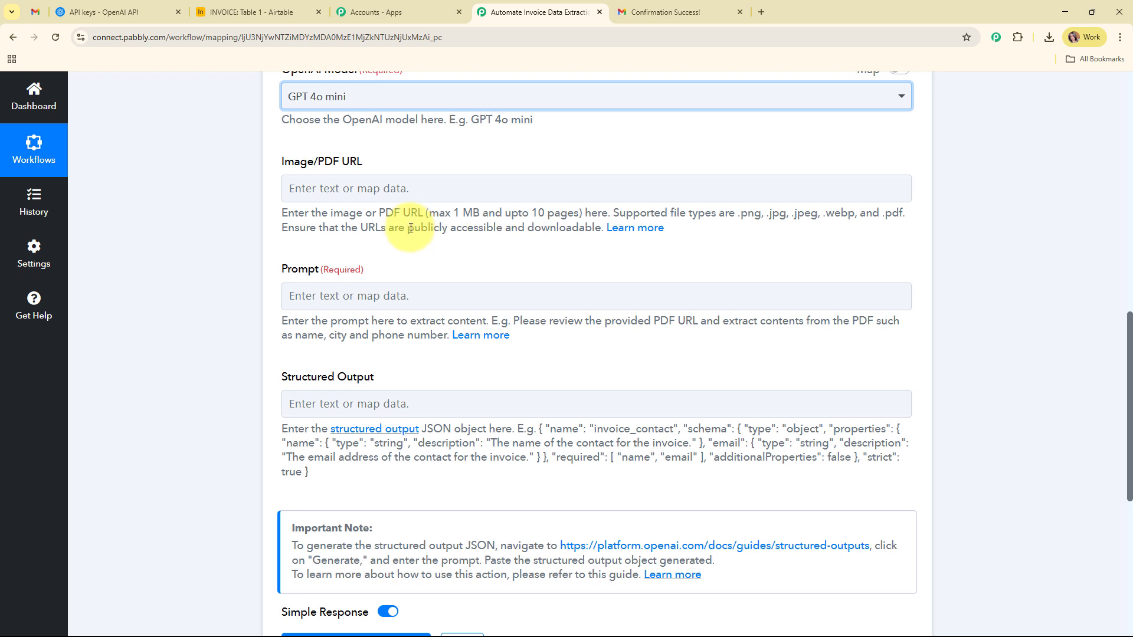
pyautogui.moveTo(408, 228); pyautogui.dragTo(603, 228)
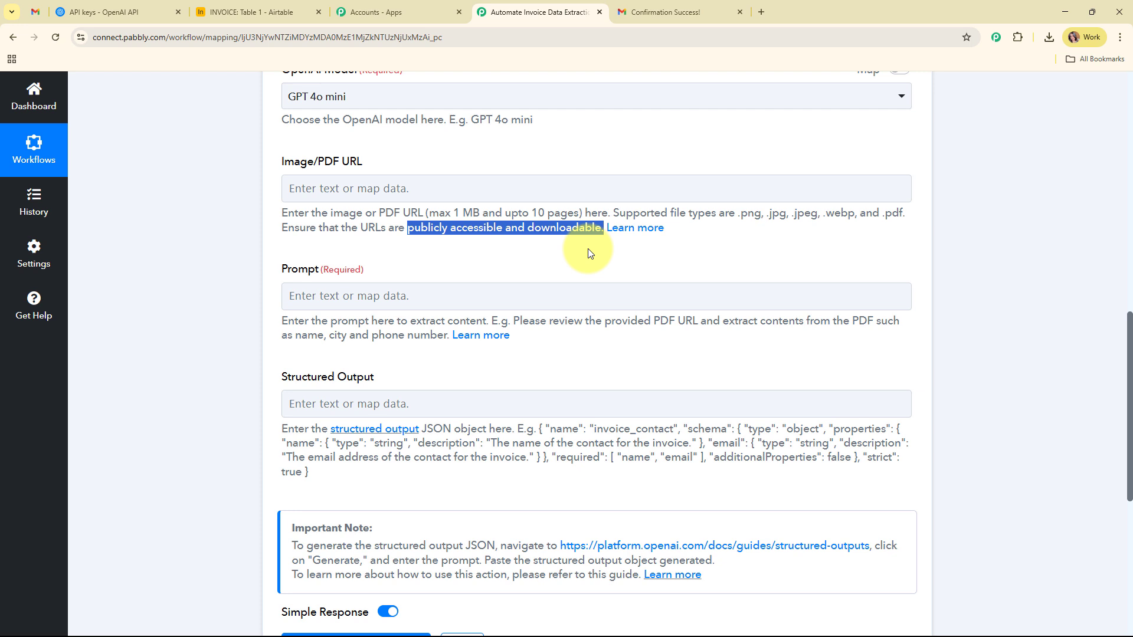
pyautogui.click(362, 188)
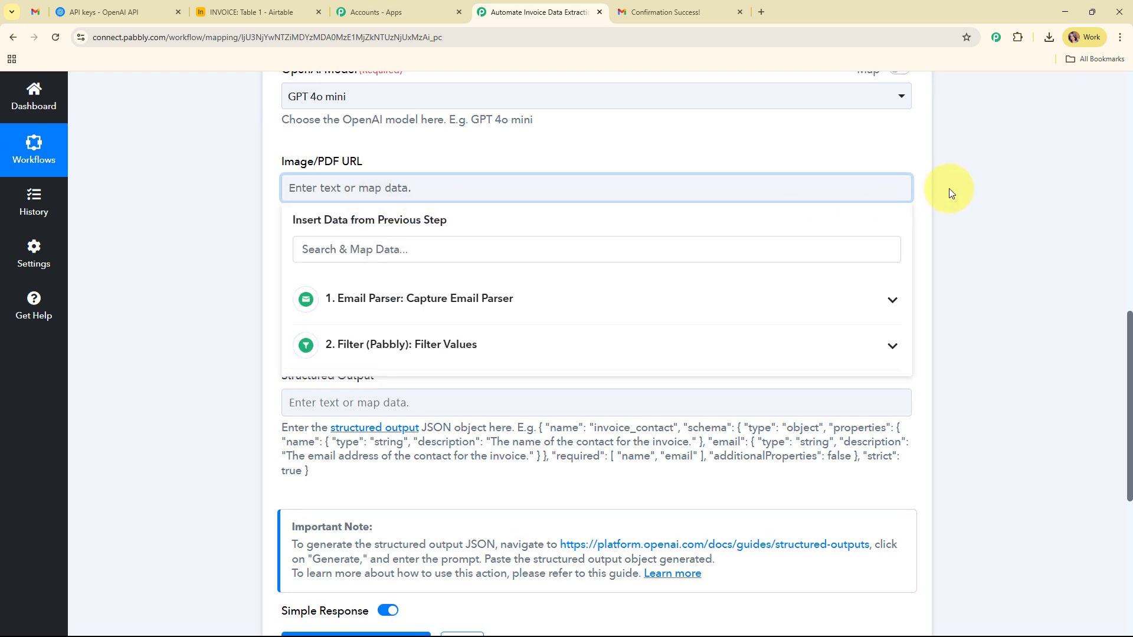
pyautogui.scroll(-1, 949, 189)
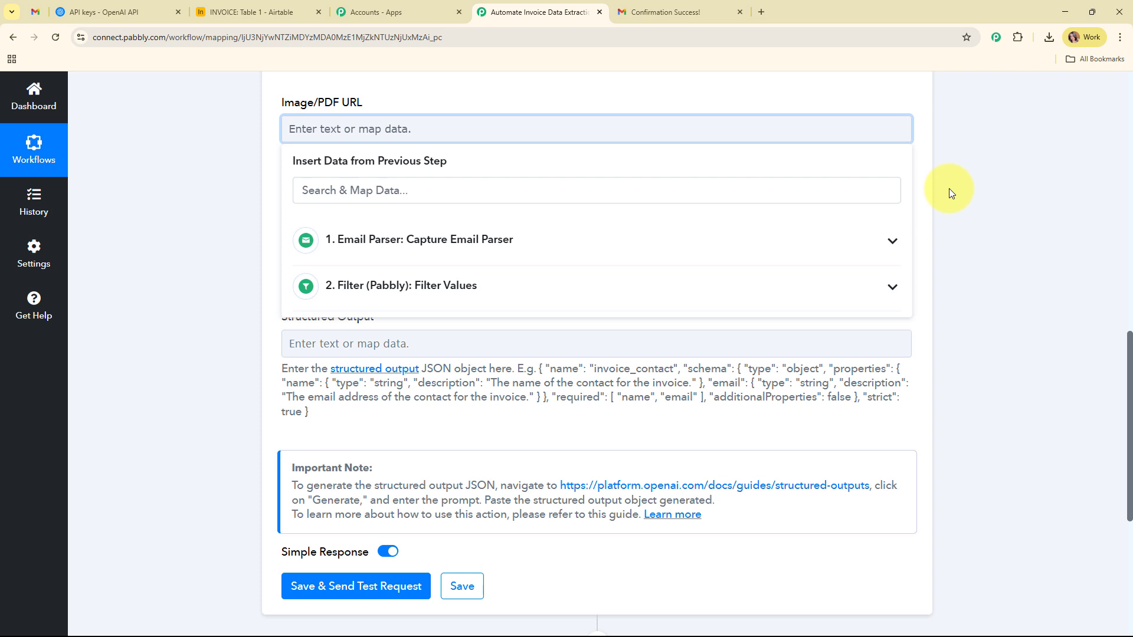
pyautogui.scroll(1, 949, 189)
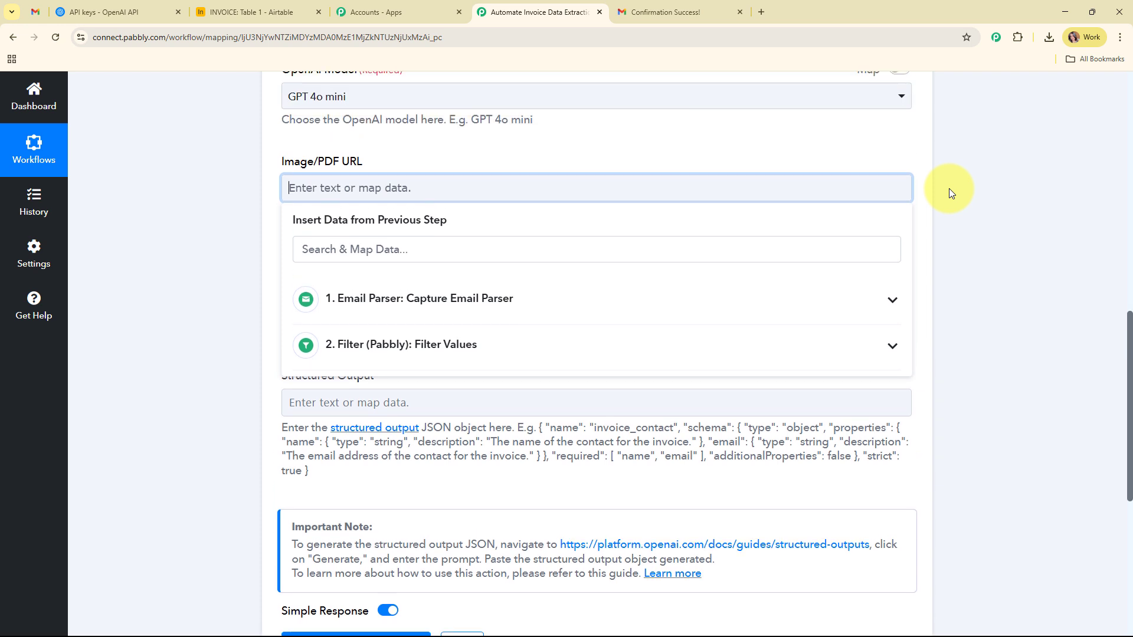
pyautogui.click(565, 300)
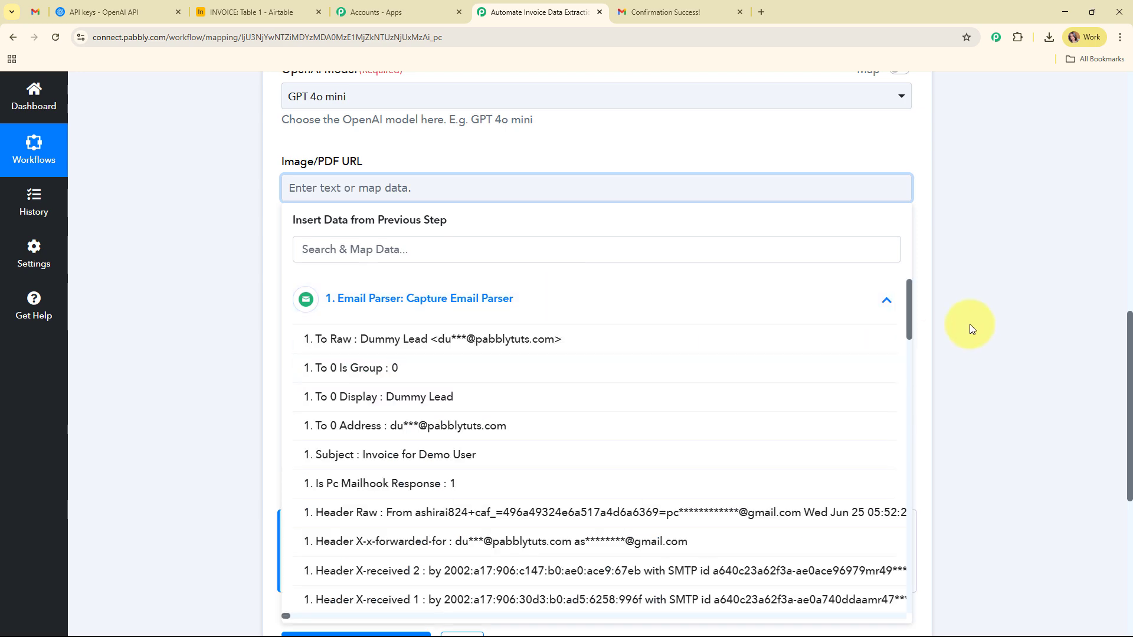
pyautogui.moveTo(911, 323); pyautogui.dragTo(903, 430)
pyautogui.scroll(-5, 519, 443)
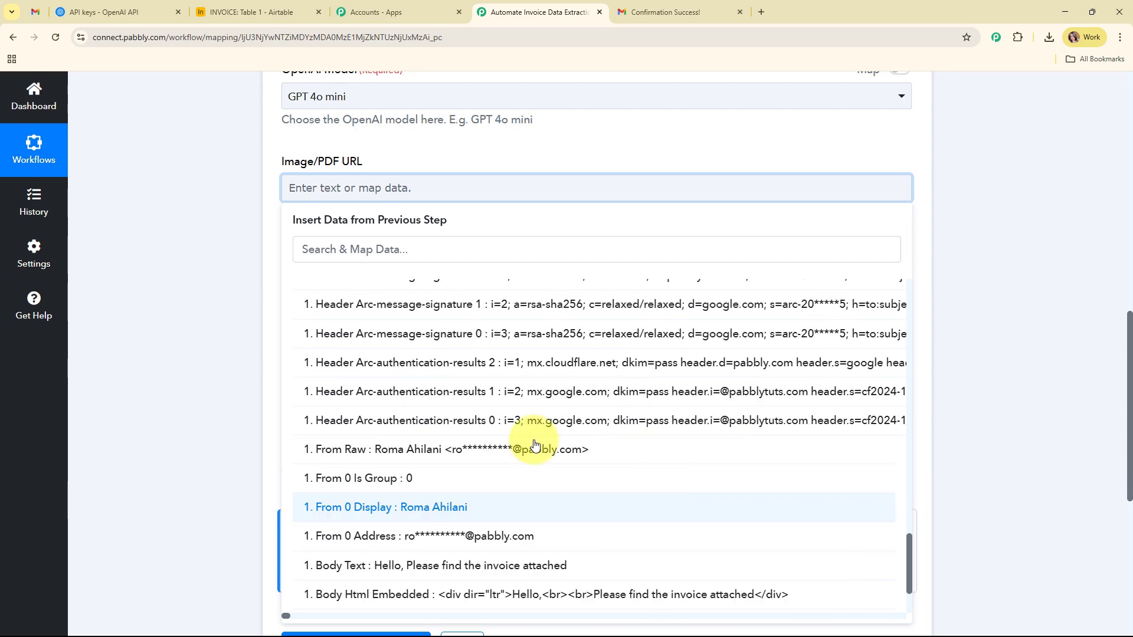
pyautogui.click(511, 553)
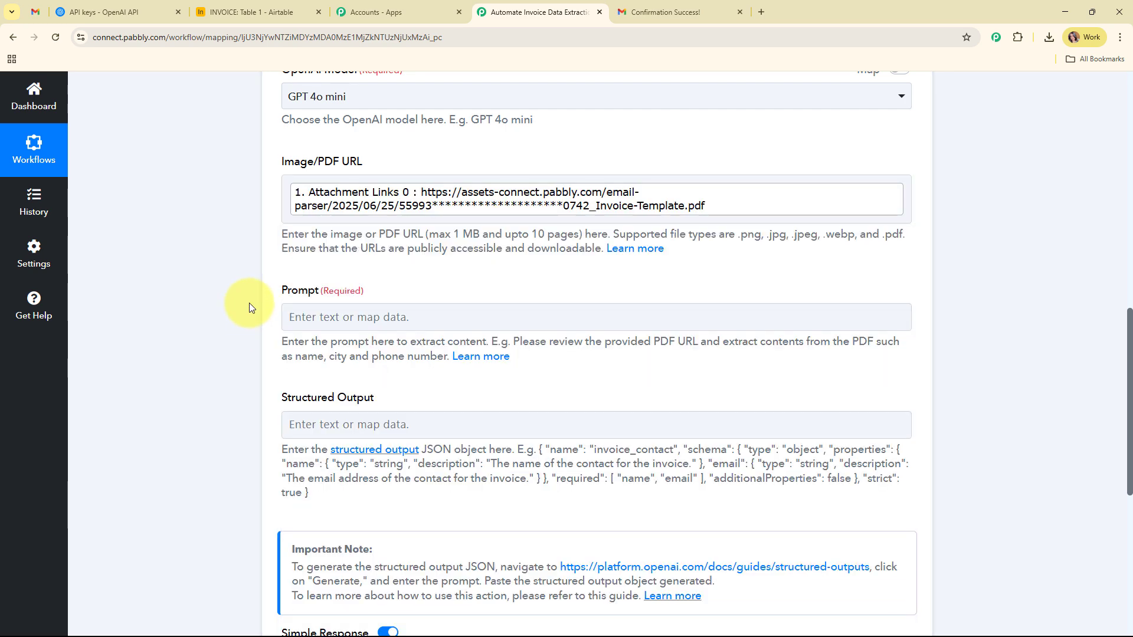
# Enter the prompt text "I want to extract purchase order , order number," and check the column names in the Airtable INVOICE table.
pyautogui.scroll(-3, 696, 324)
pyautogui.scroll(-1, 706, 321)
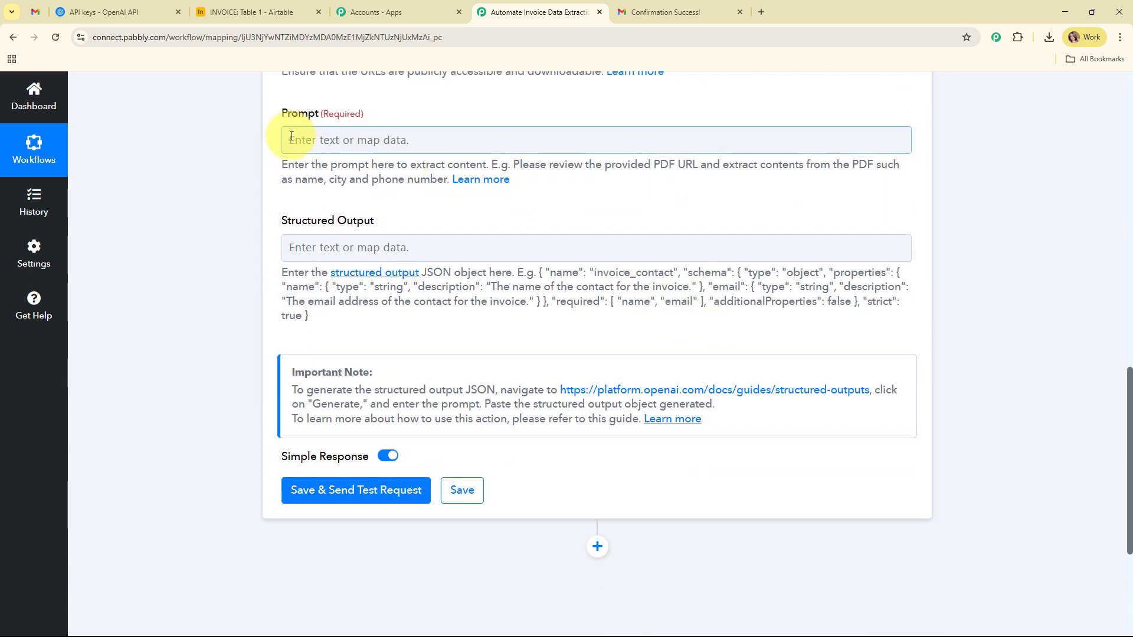
pyautogui.click(378, 146)
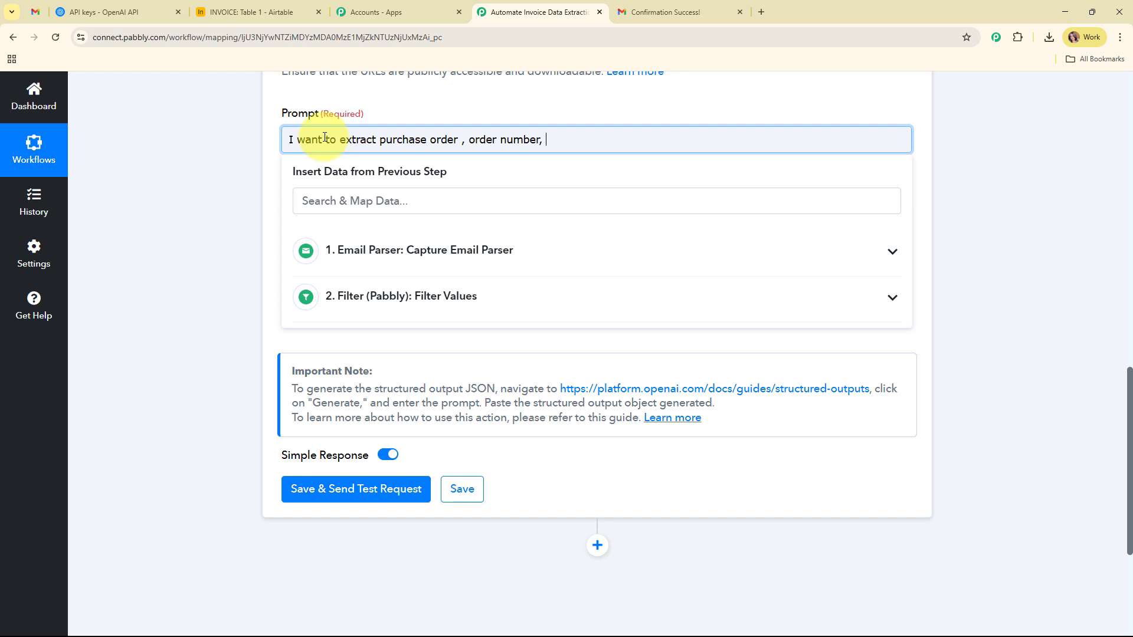
pyautogui.click(226, 7)
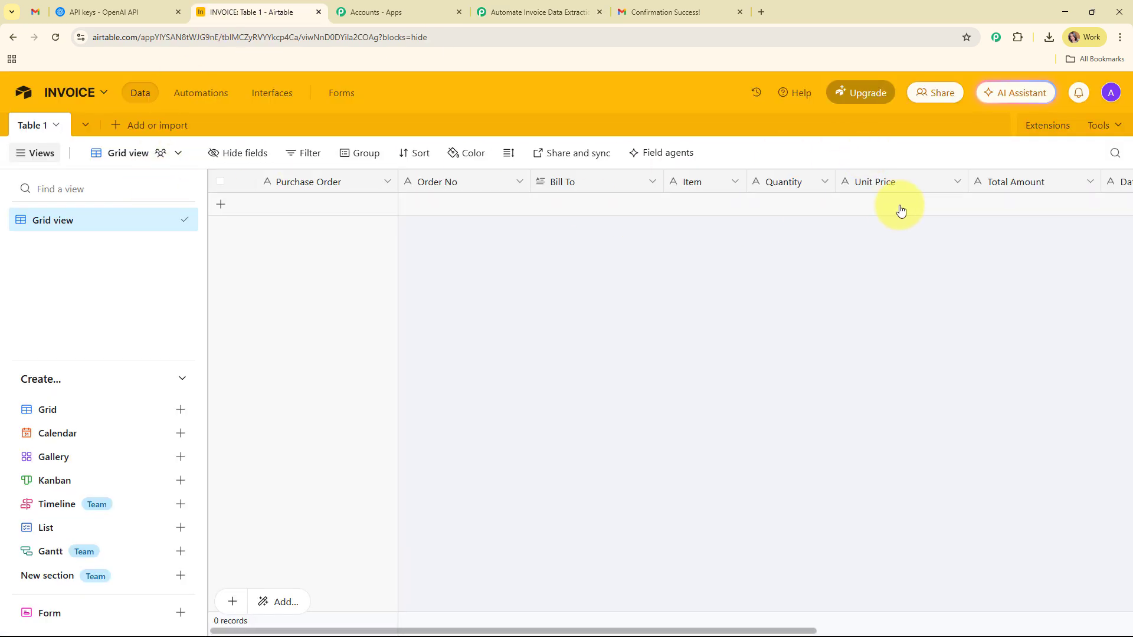
pyautogui.click(560, 4)
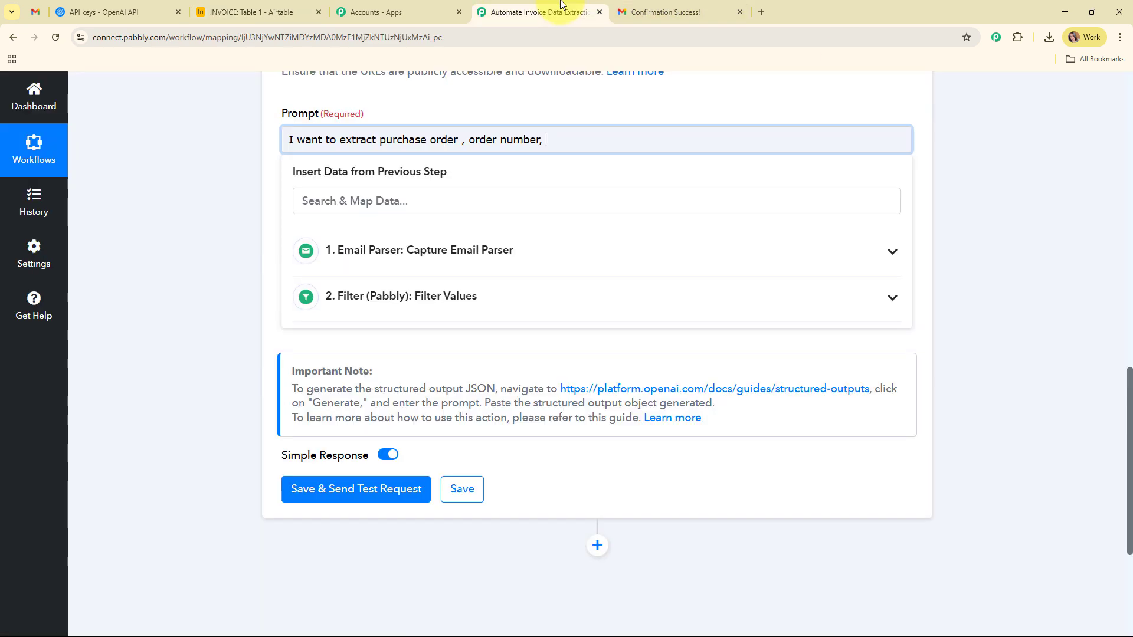
pyautogui.click(552, 115)
# Read the Structured Output instructions, follow the link to OpenAI's structured outputs guide, and open its JSON schema generator.
pyautogui.moveTo(276, 219); pyautogui.dragTo(377, 222)
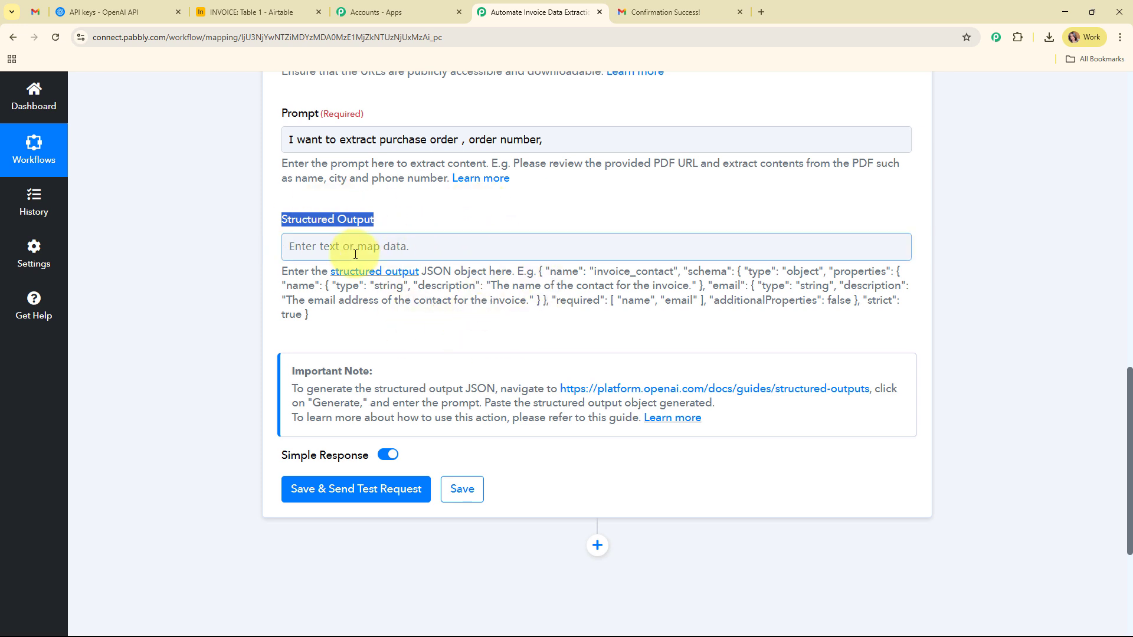
pyautogui.moveTo(422, 271); pyautogui.dragTo(512, 274)
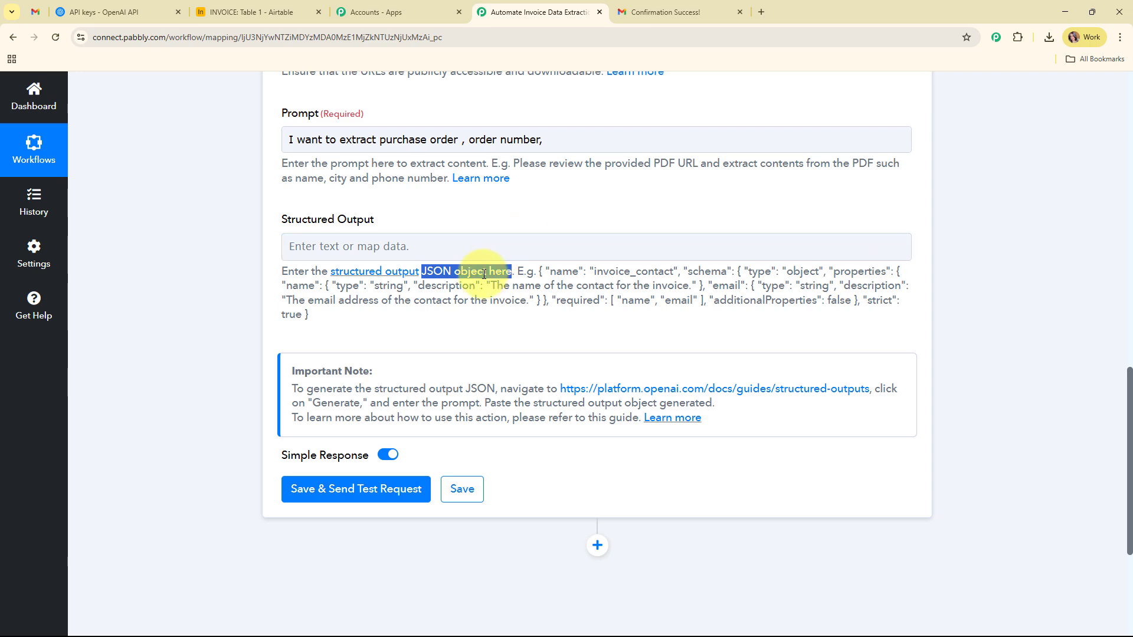
pyautogui.scroll(-3, 483, 274)
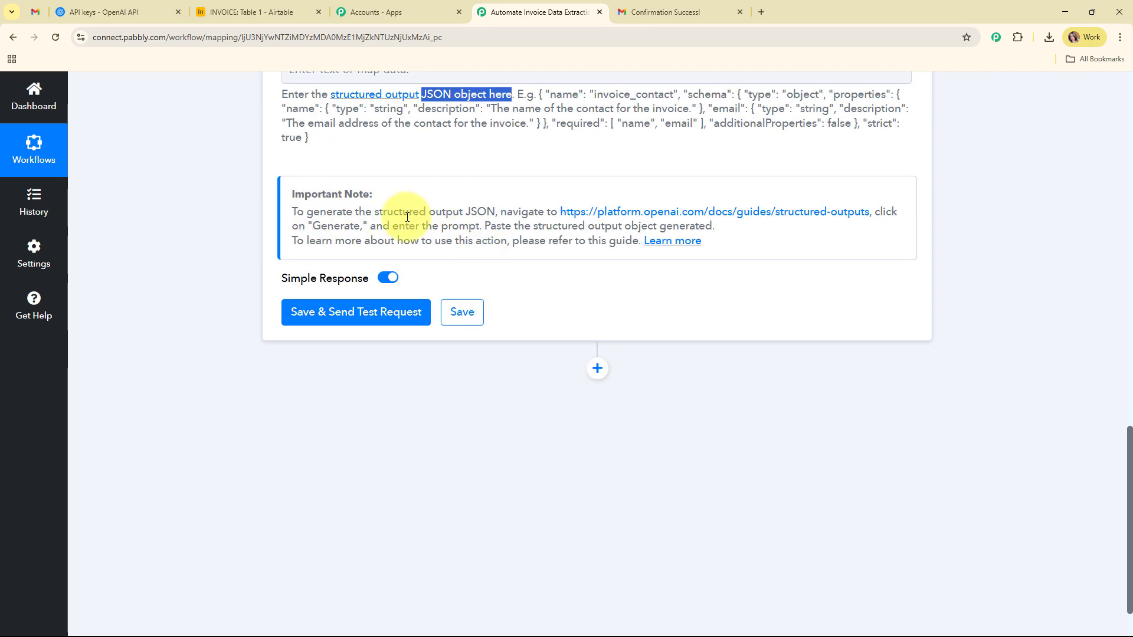
pyautogui.click(652, 215)
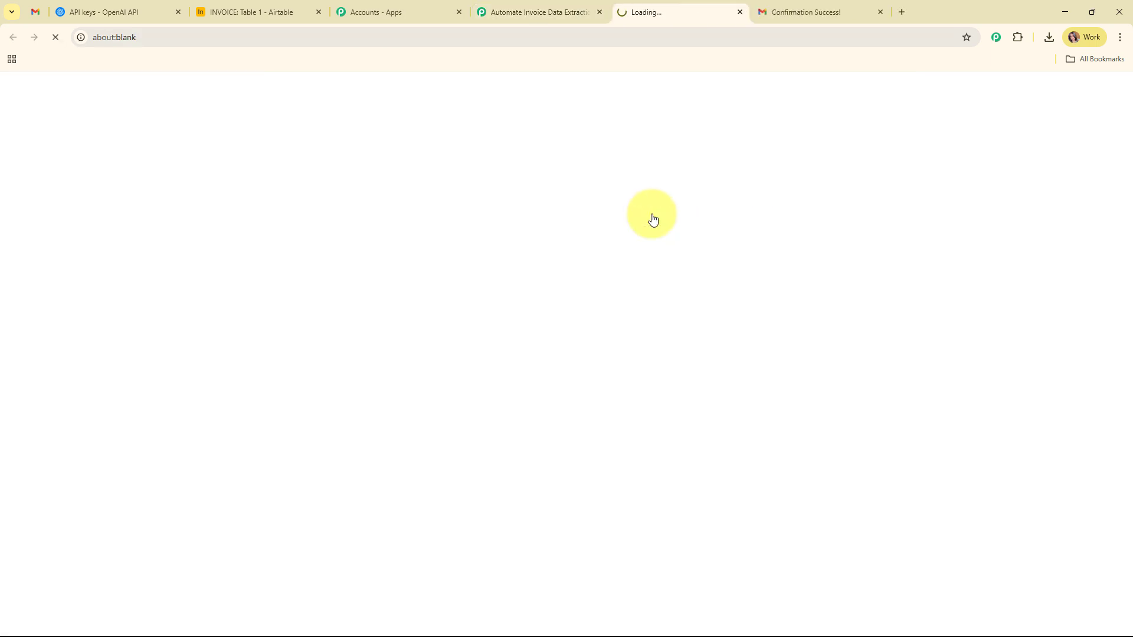
pyautogui.scroll(-1, 454, 142)
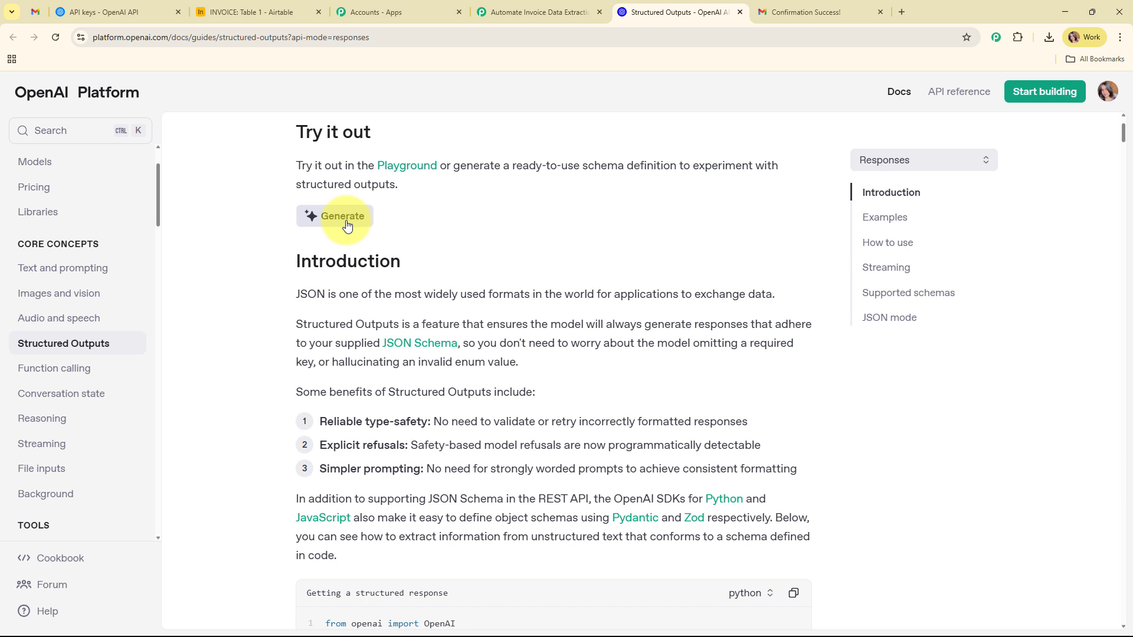
pyautogui.click(347, 226)
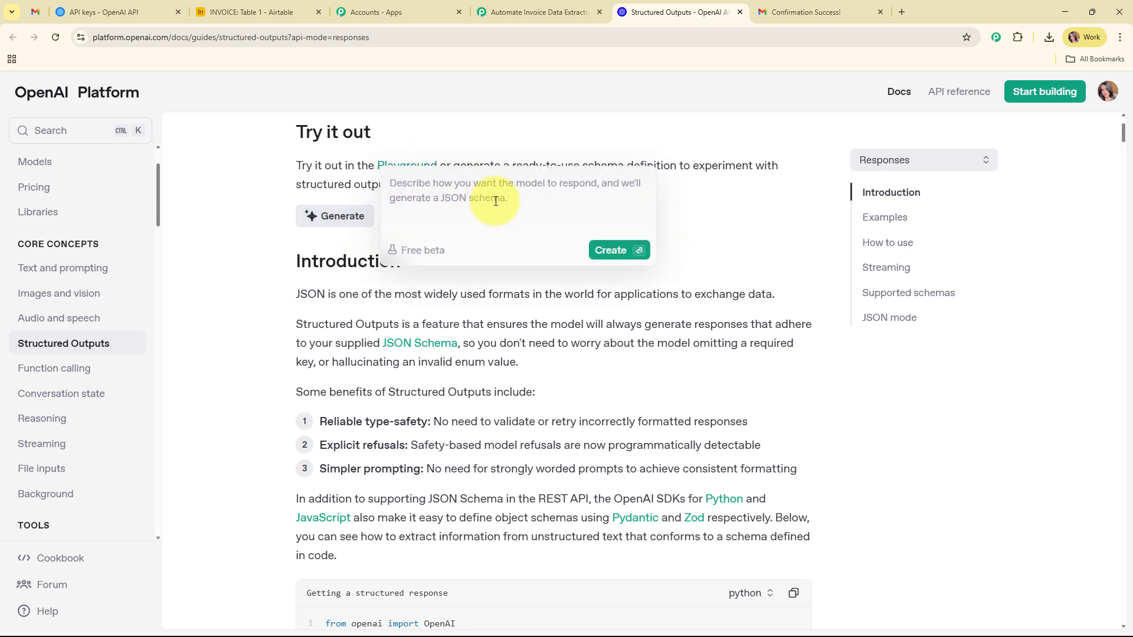
# Switch to Gmail and read through the Demo User Invoice.pdf attachment to identify the fields to extract.
pyautogui.click(25, 4)
pyautogui.click(352, 366)
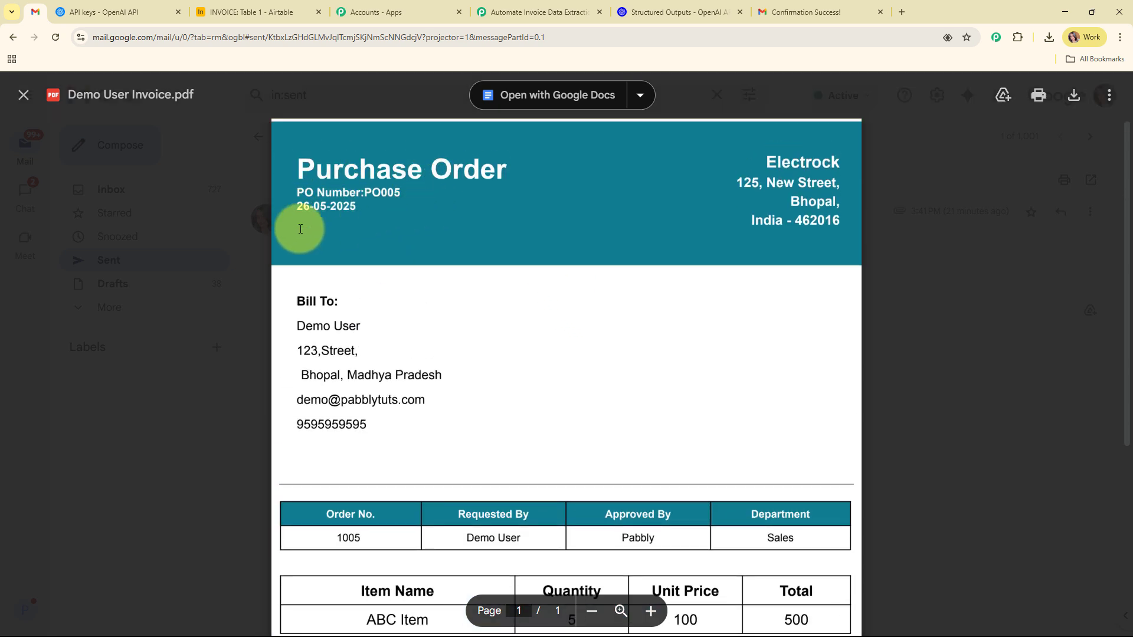
pyautogui.scroll(-2, 802, 232)
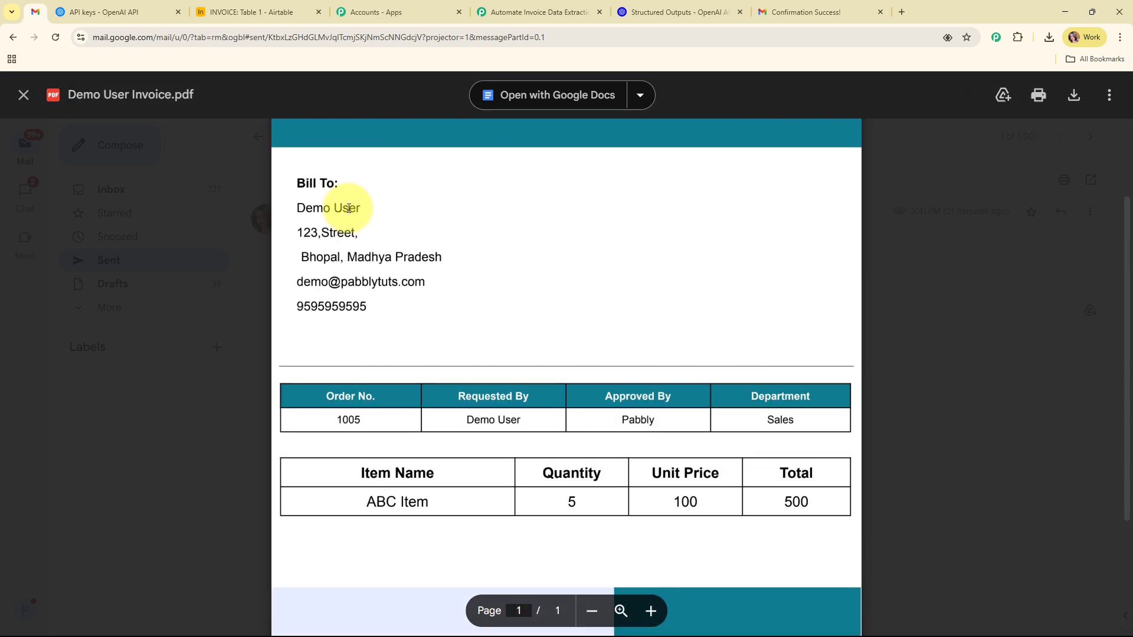
pyautogui.scroll(-2, 478, 313)
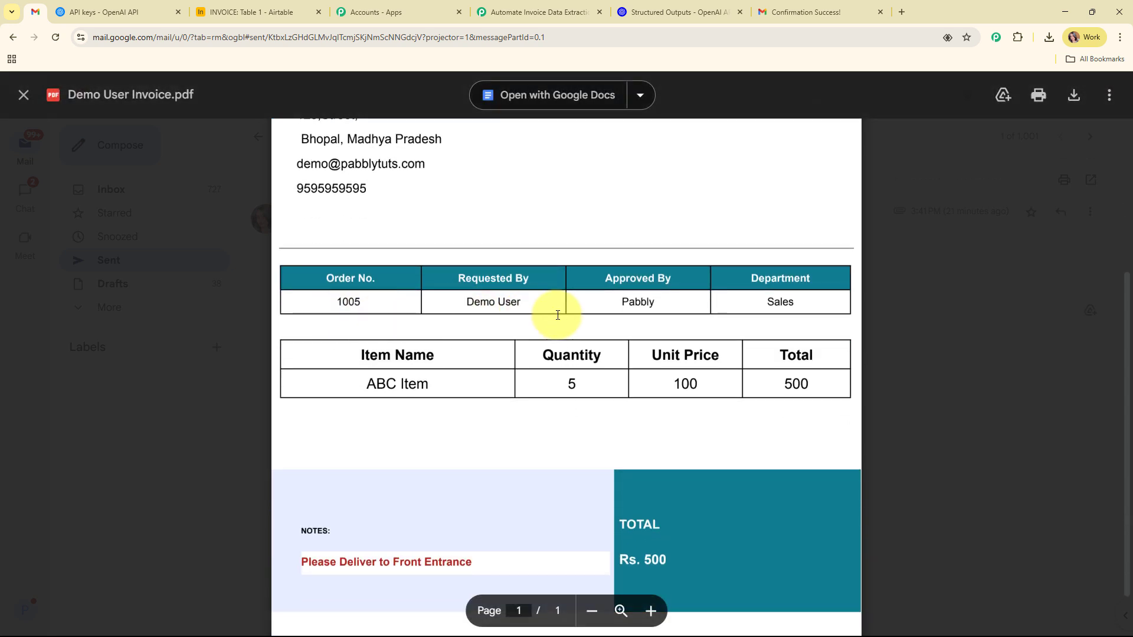
pyautogui.scroll(-1, 572, 241)
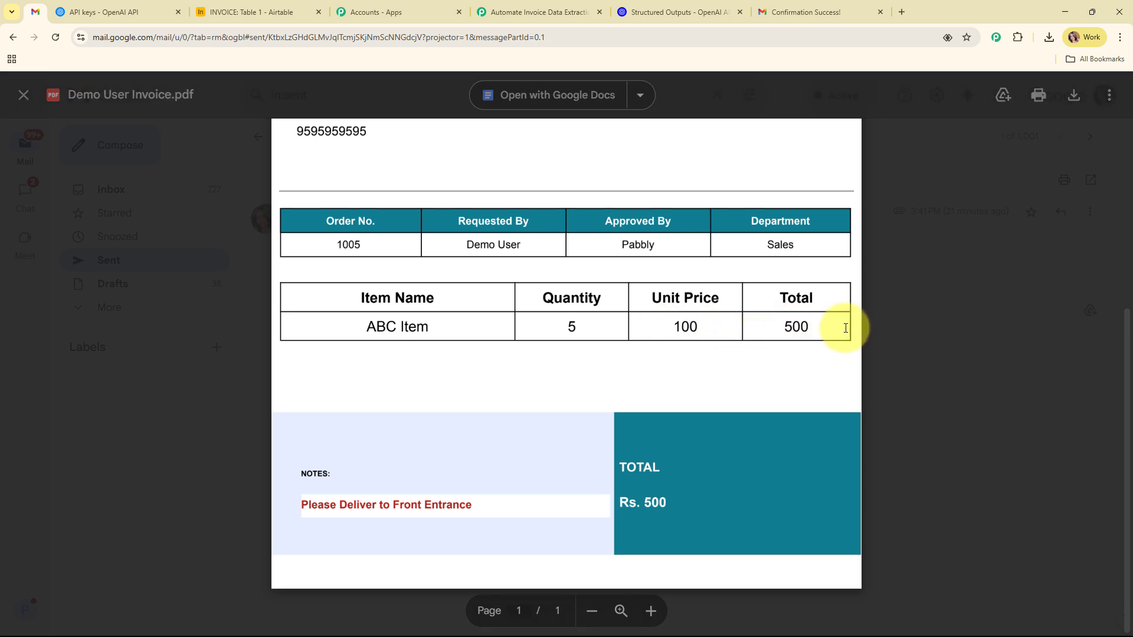
pyautogui.scroll(5, 588, 293)
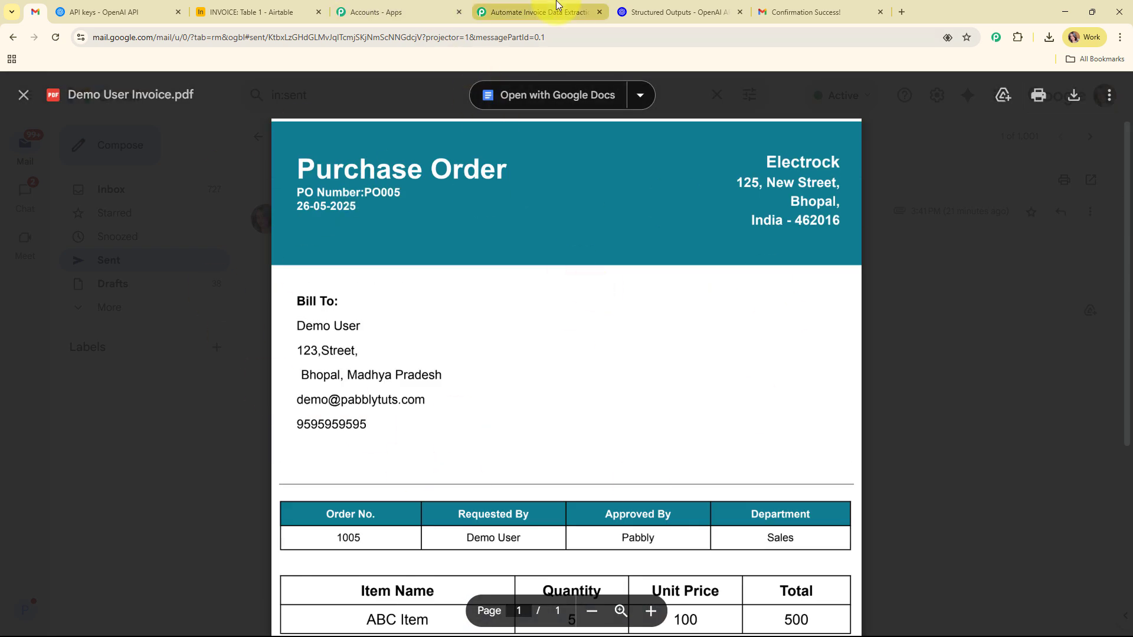
# Generate a JSON schema in the OpenAI guide from "Purchase Order, Order No., Bill to, Product, Quantity, Unit Price, Total Price, Note, Bill Date".
pyautogui.click(689, 5)
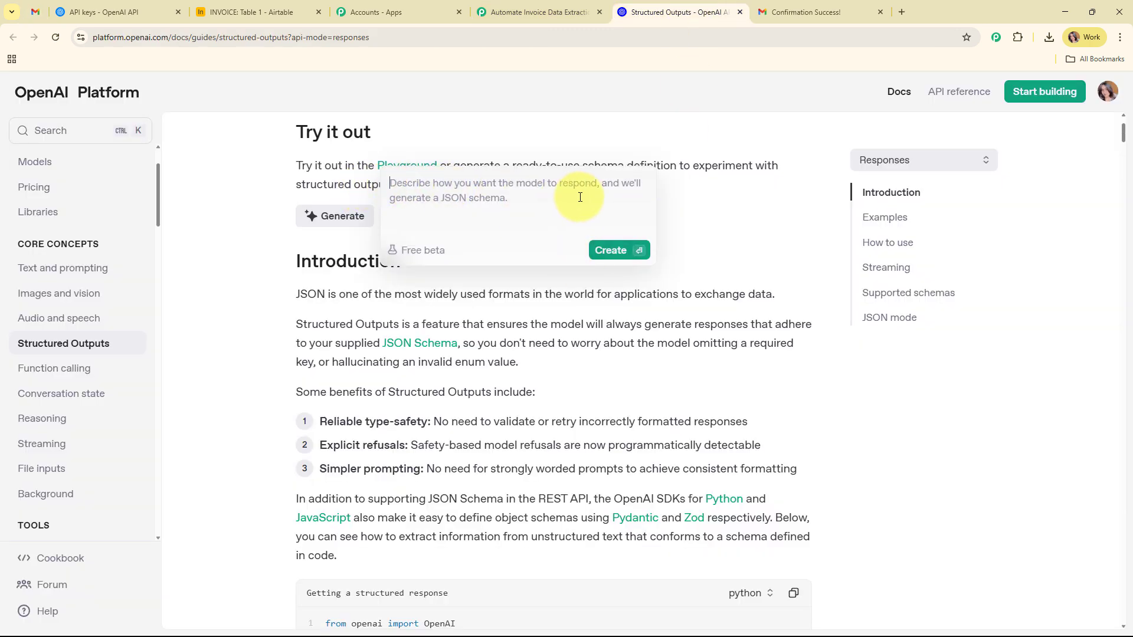
pyautogui.write('Purchase Order, Order No., Bill to, Product, Quantity, Unit Price, Total Price, Note, Bill Date')
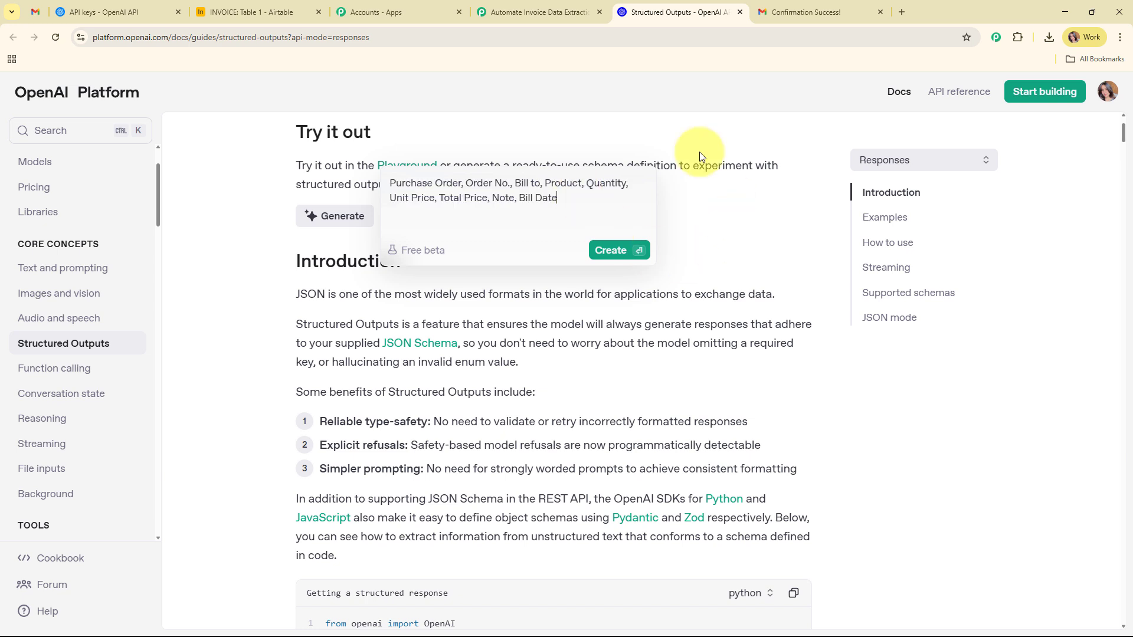
pyautogui.click(622, 256)
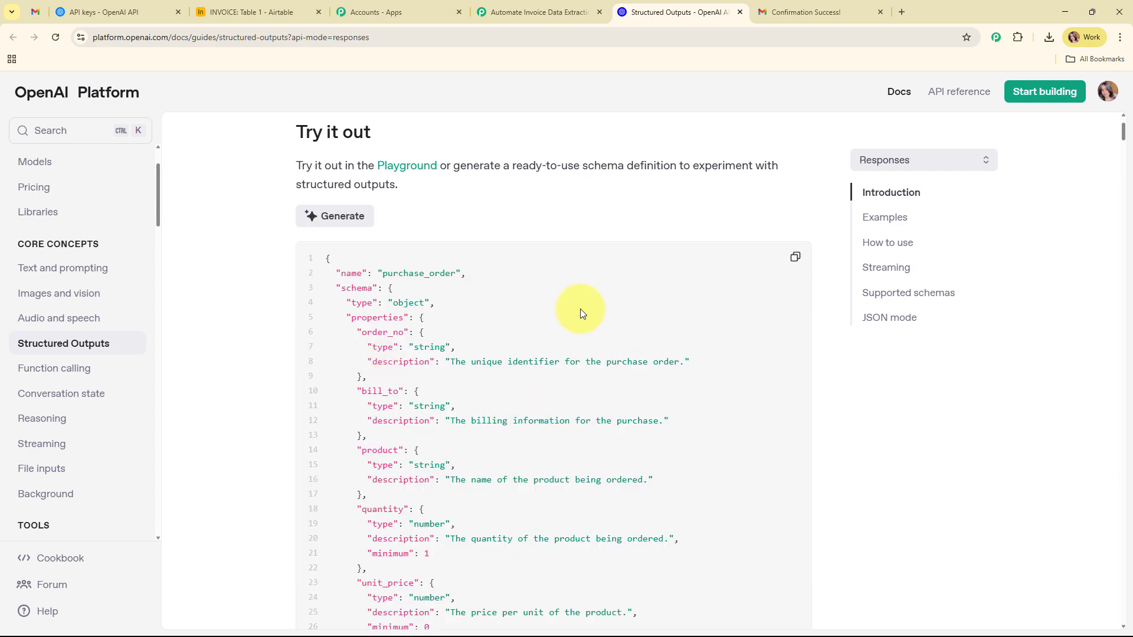
pyautogui.scroll(-7, 584, 305)
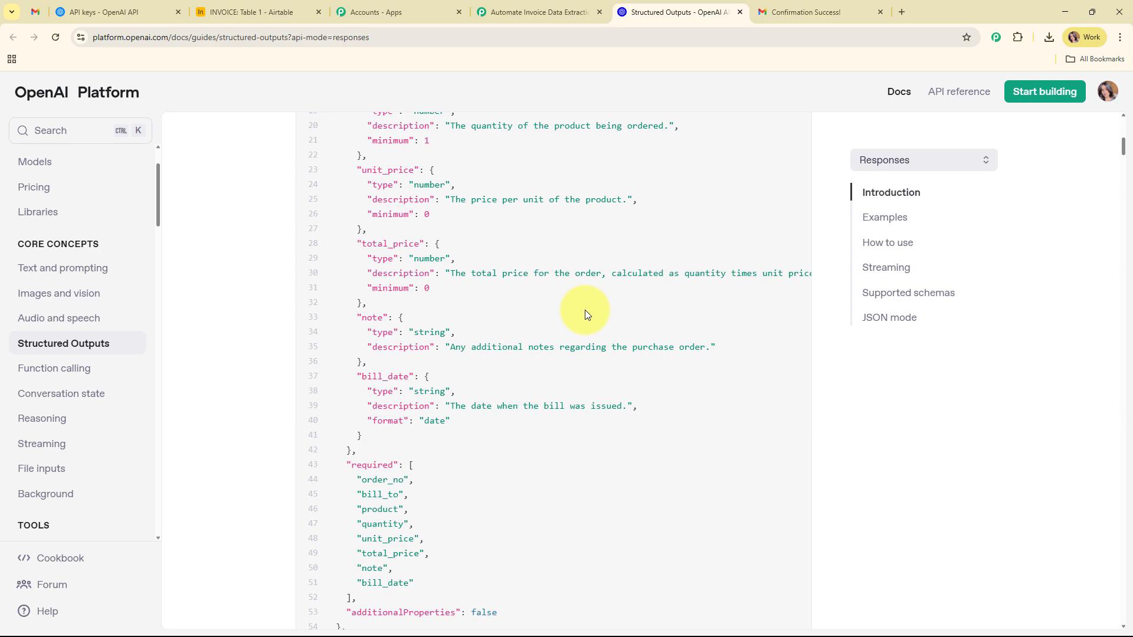
pyautogui.scroll(9, 586, 310)
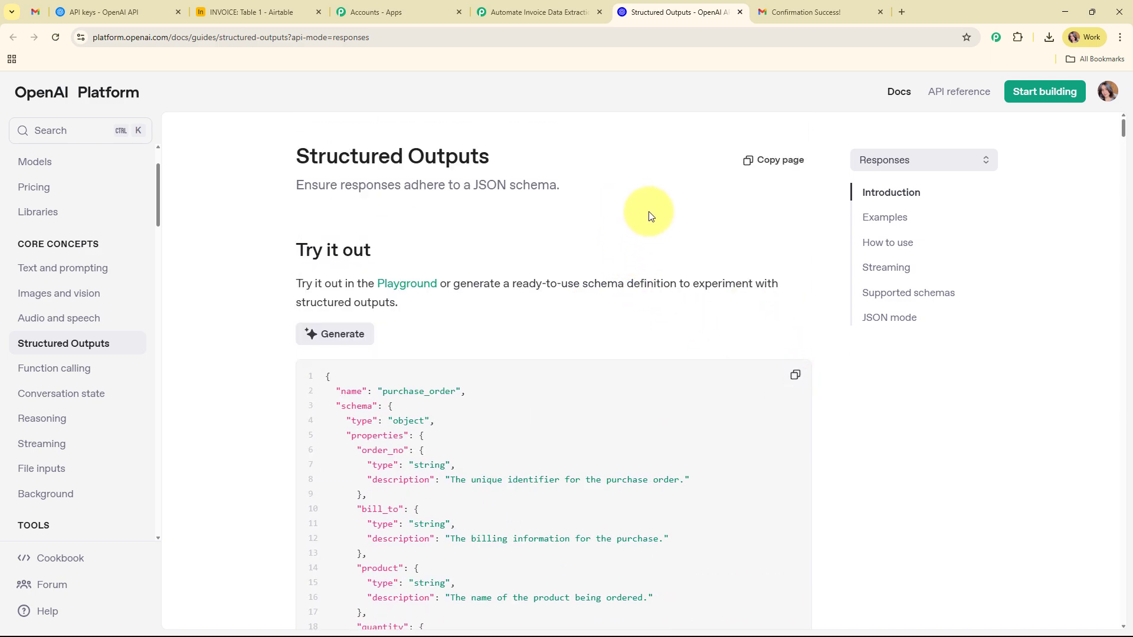
# In Pabbly Connect, enter the purchase_order JSON schema as Structured Output, covering po_no, order_no, bill_to, product, quantity, unit_price, total_price, note and bill_date (dd-mm-yyyy).
pyautogui.hotkey('ctrl', 'shift', 'Tab')
pyautogui.click(478, 242)
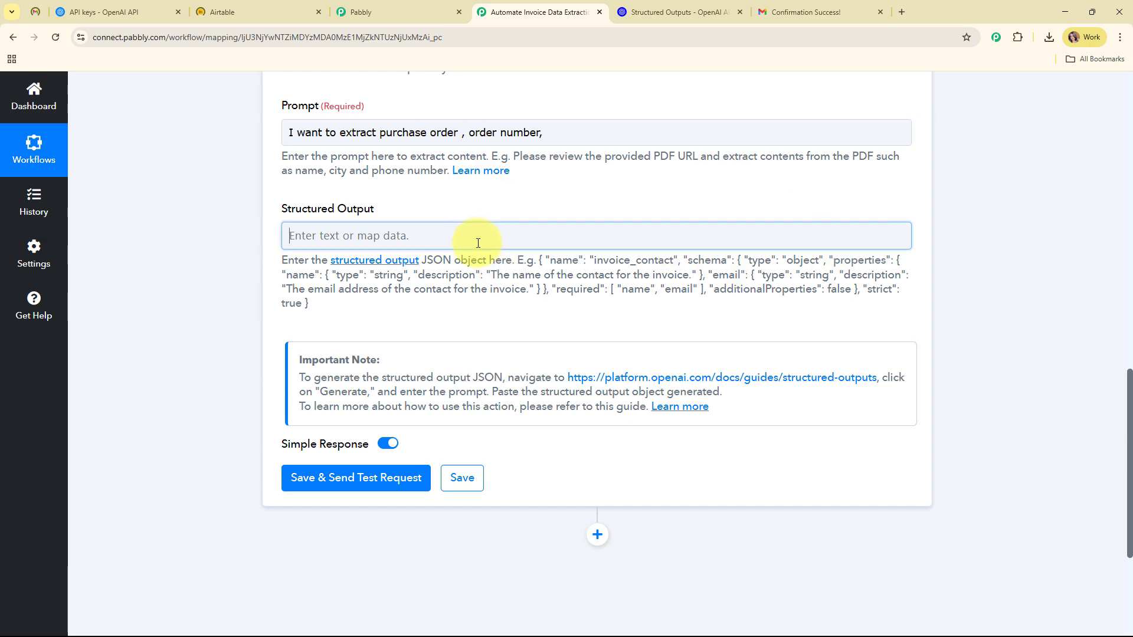
pyautogui.write('{ "name": "purchase_order", "schema": { "type": "object", "properties": { "po_no": { "type": "string", "description": "Purchase Order number." }, "order_no": { "type": "string", "description": "Order number associated with the purchase order." }, "bill_to": { "type": "string", "description": "Name or details of the entity to be billed." }, "product": { "type": "string", "description": "Name of the product being ordered." }, "quantity": { "type": "number", "description": "Quantity of the product being ordered.", "minimum": 1 }, "unit_price": { "type": "number", "description": "Price per unit of the product.", "minimum": 0 }, "total_price": { "type": "number", "description": "Total price for the order, calculated as quantity times unit price.", "minimum": 0 }, "note": { "type": "string", "description": "Additional notes or comments regarding the purchase order." }, "bill_date": { "type": "string", "description": "Date of the billing in dd-mm-yyyy format.", "pattern": "^(0[1-9]|[12][0-9]|3[01])-(0[1-9]|1[0-2])-[0-9]{4}$" } }, "required": [ "po_no", "order_no", "bill_to", "product", "quantity", "unit_price", "total_price", "note", "bill_date" ], "additionalProperties": false }, "strict": true }')
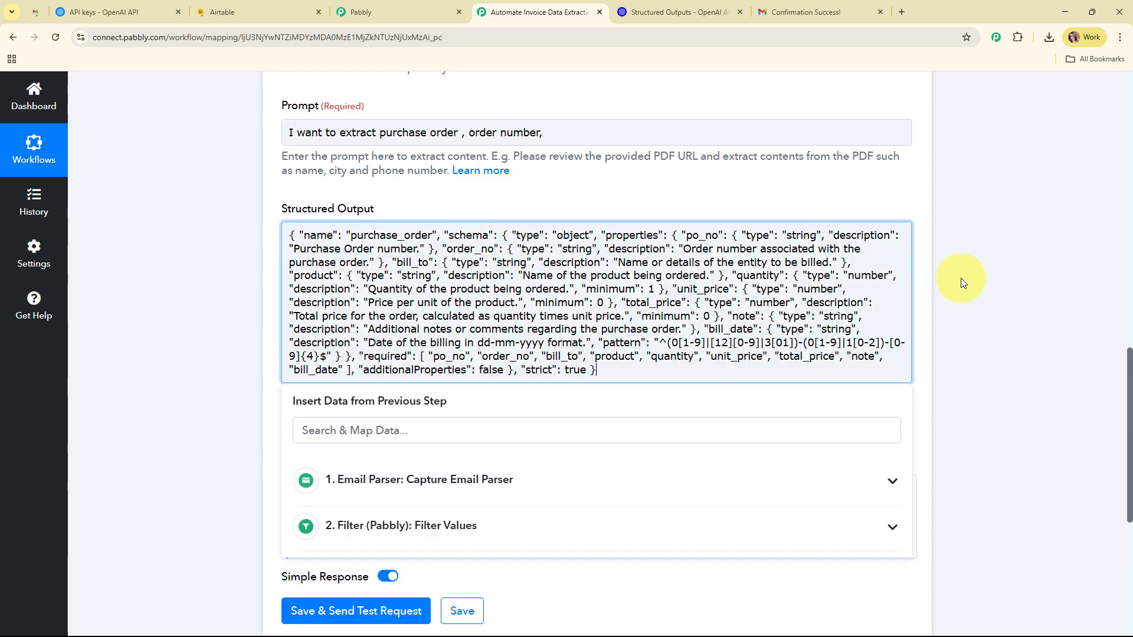
pyautogui.click(1021, 299)
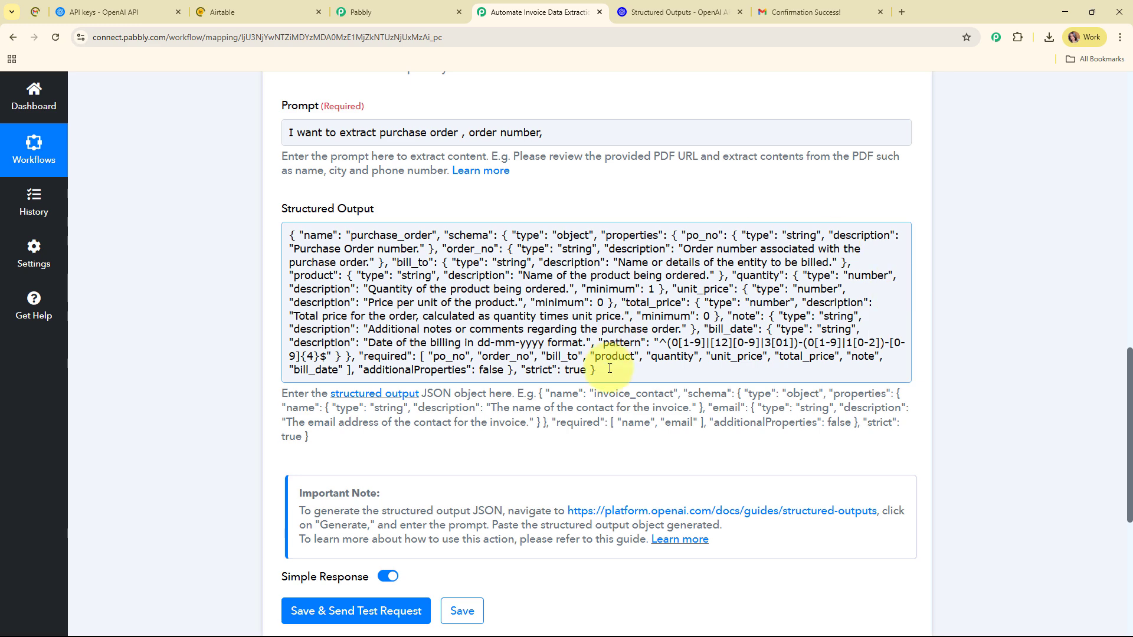
# Save the OpenAI extraction step with a test request and review the extracted invoice fields in the response.
pyautogui.scroll(-6, 607, 366)
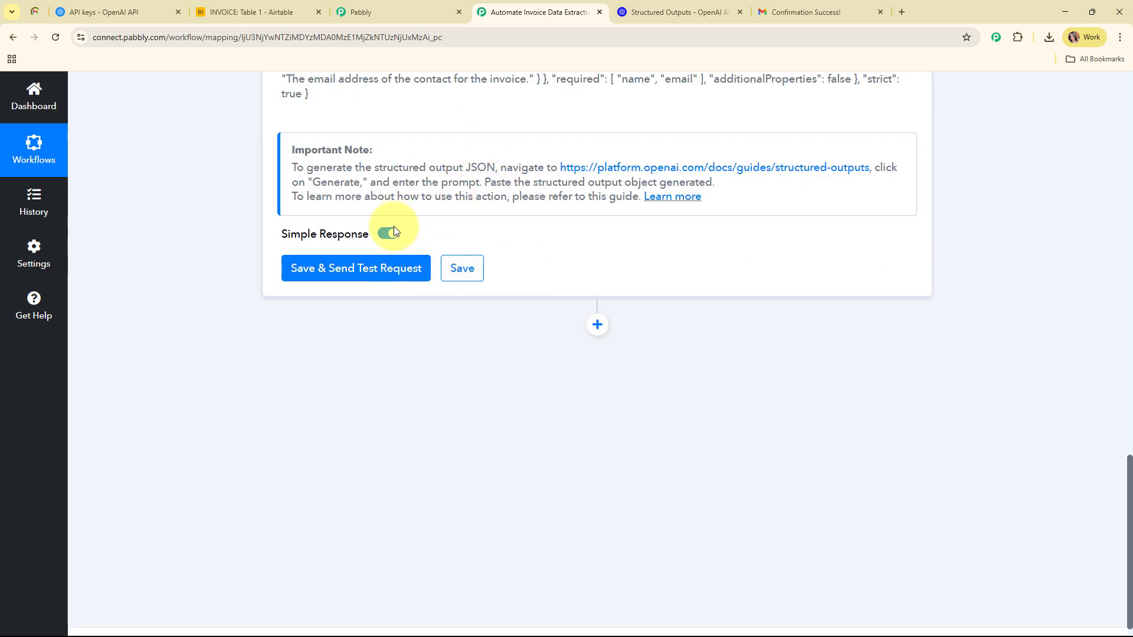
pyautogui.click(387, 271)
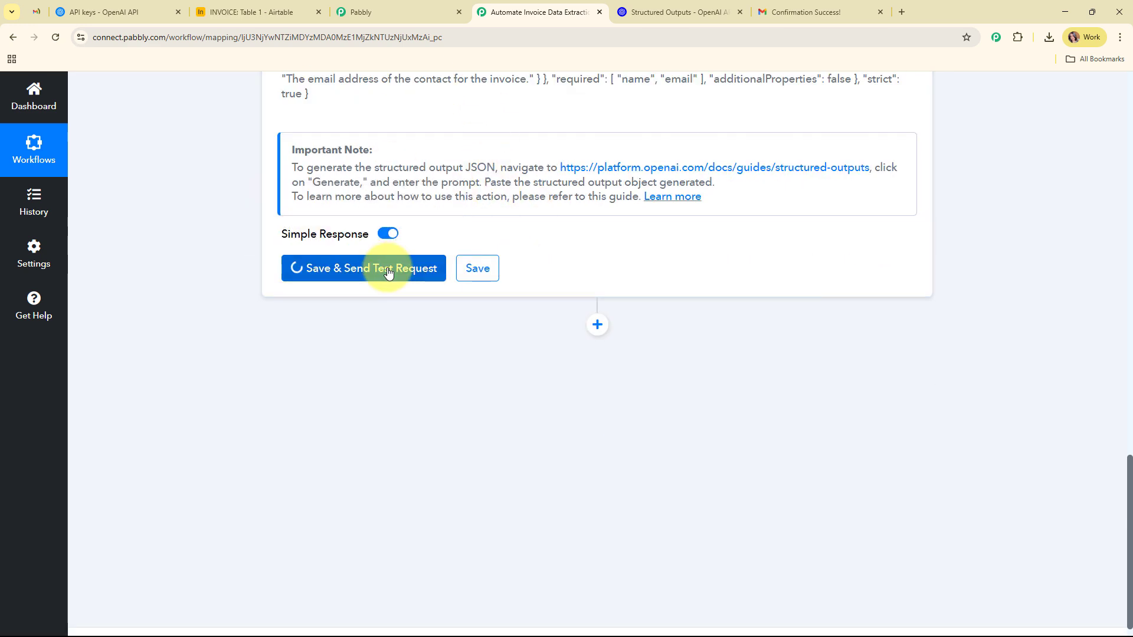
pyautogui.scroll(-2, 964, 260)
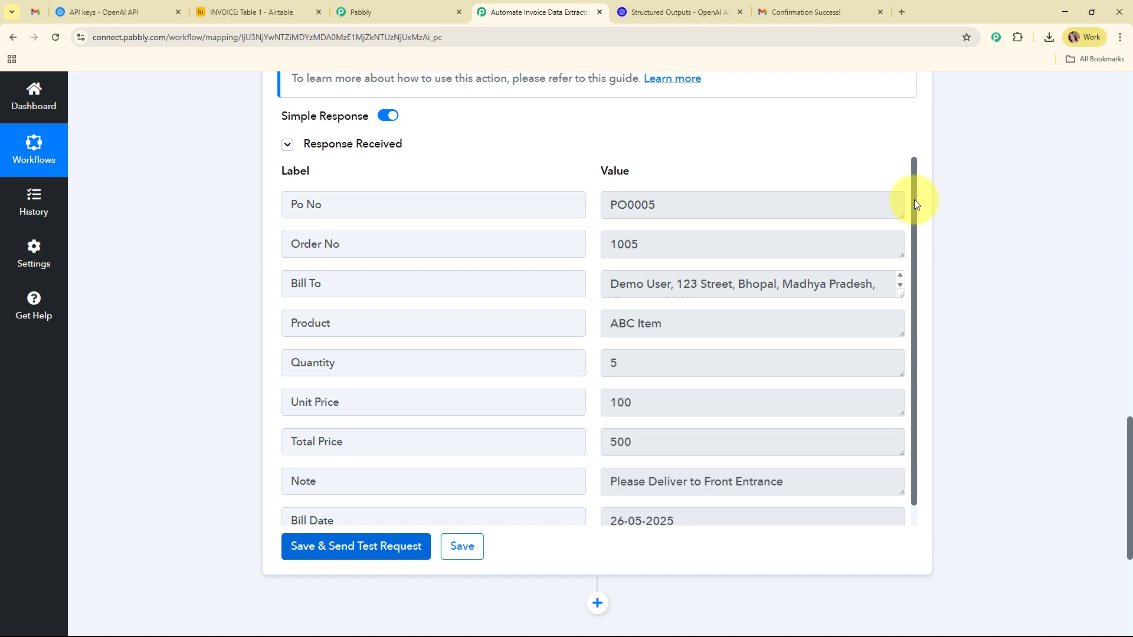
pyautogui.moveTo(914, 200); pyautogui.dragTo(910, 224)
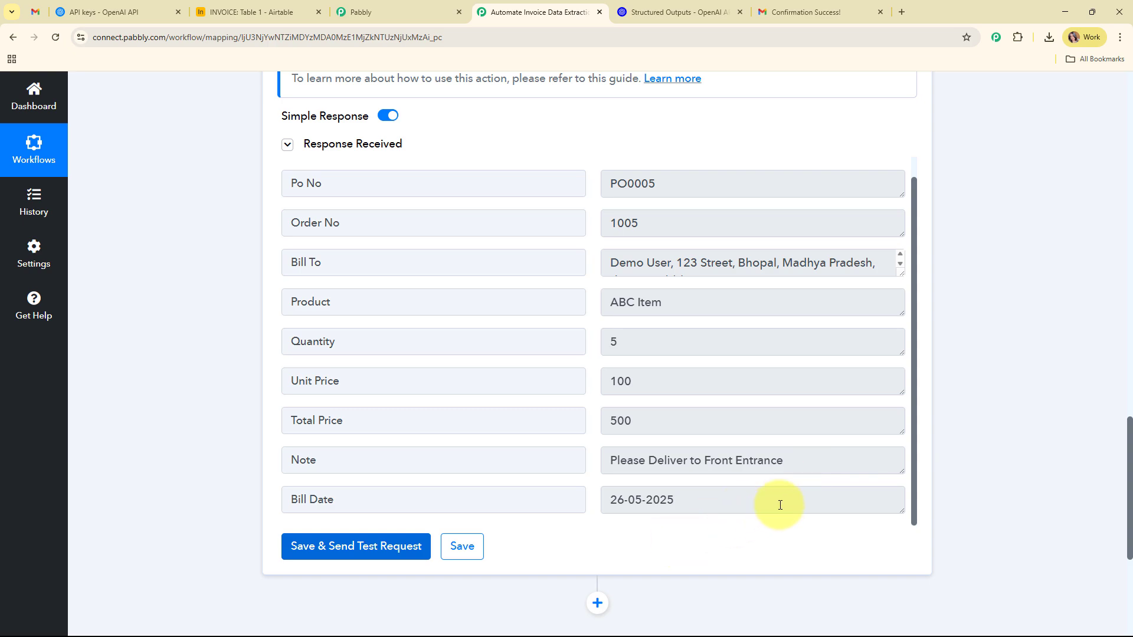
pyautogui.scroll(20, 1063, 405)
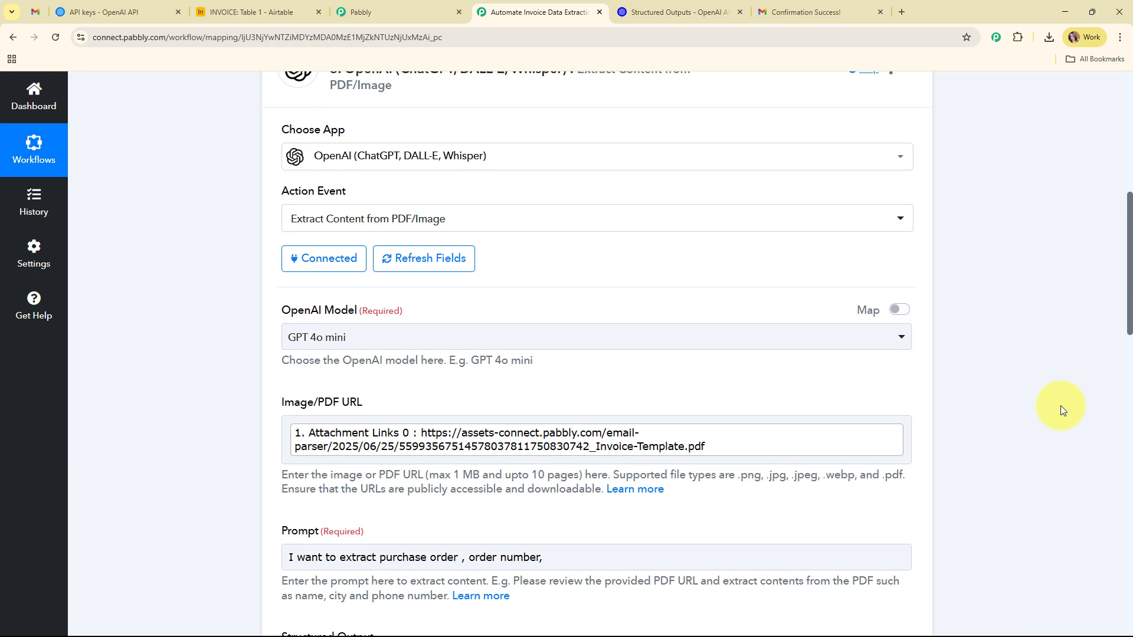
pyautogui.click(761, 241)
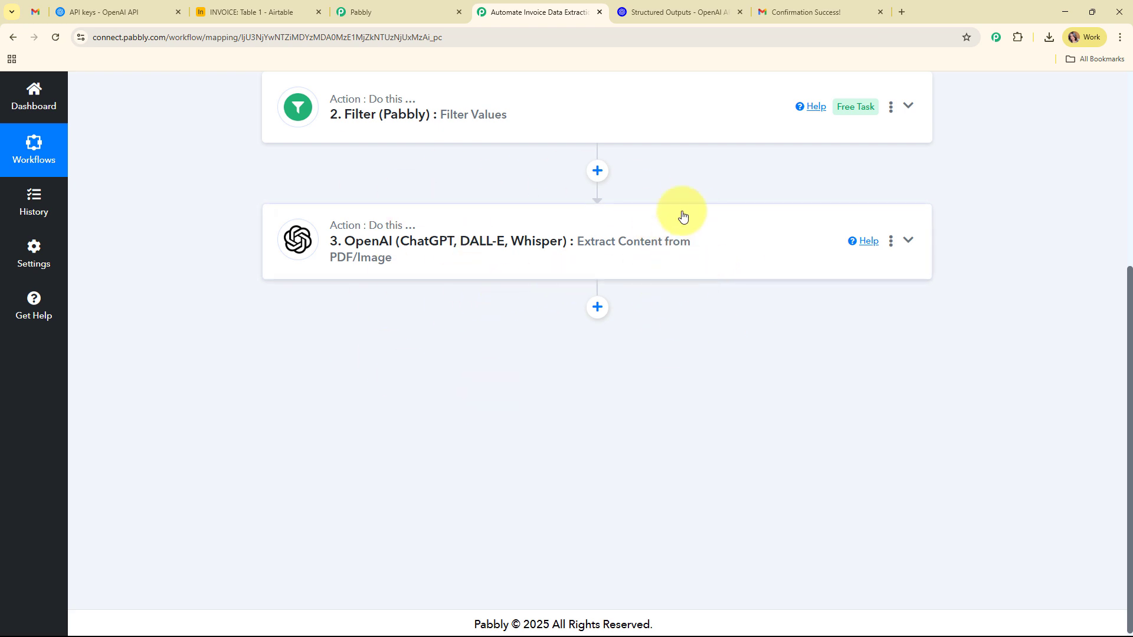
# Check the columns of the Airtable INVOICE table with the AI Assistant closed, and return to the Pabbly Connect workflow.
pyautogui.click(278, 13)
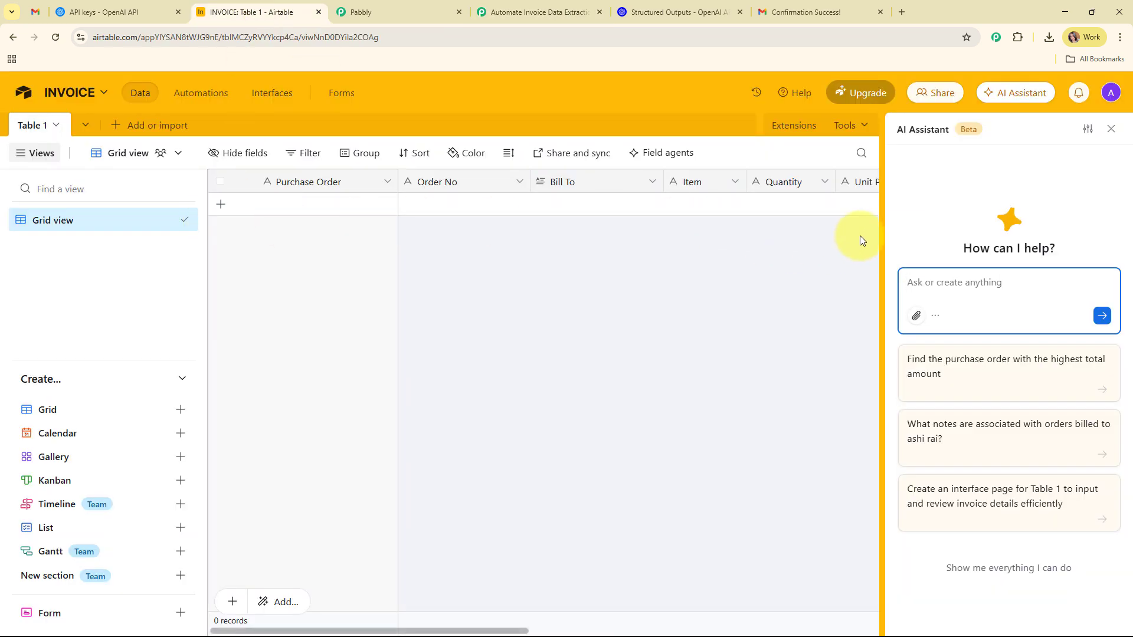
pyautogui.click(1112, 129)
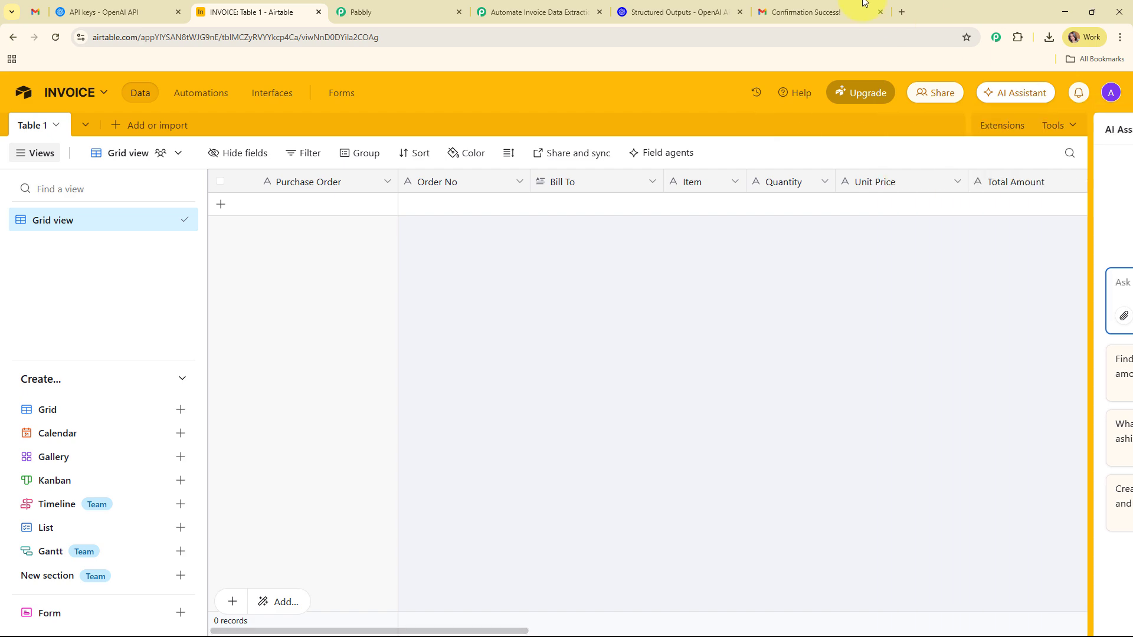
pyautogui.click(816, 6)
pyautogui.click(649, 12)
pyautogui.click(537, 11)
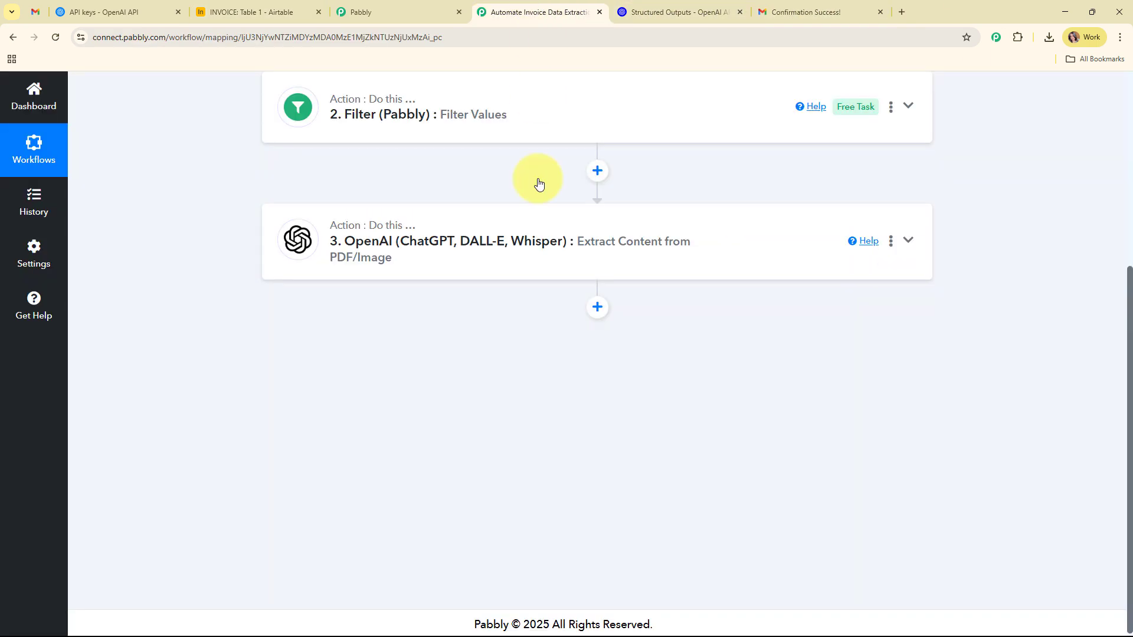
# Add an Airtable action after the OpenAI step with Create Record as its action event.
pyautogui.click(598, 307)
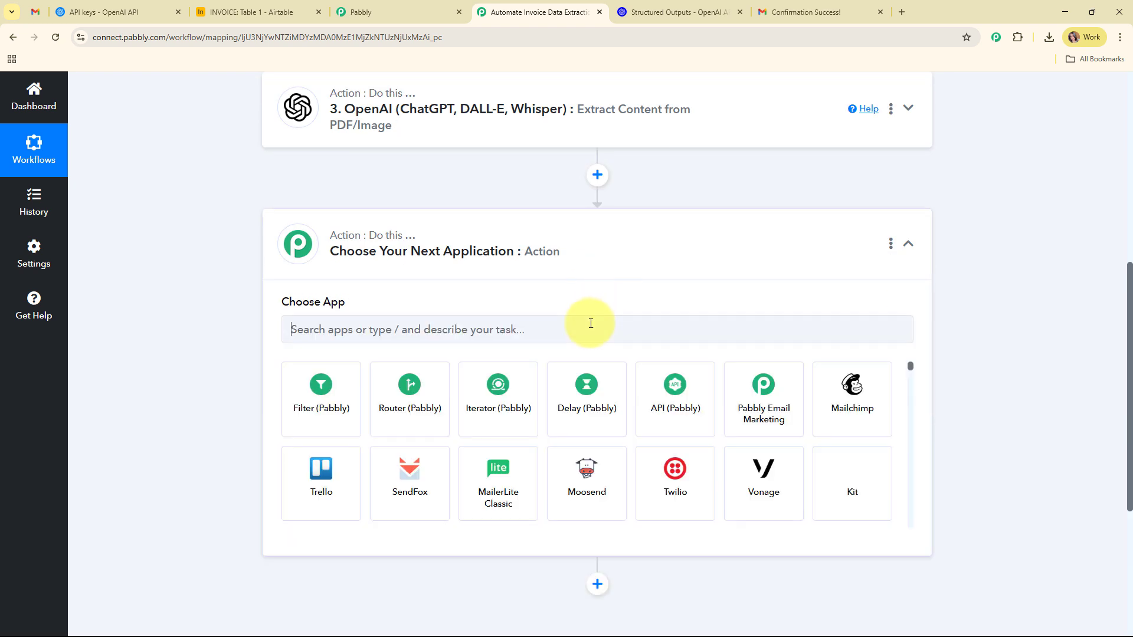
pyautogui.write('airt')
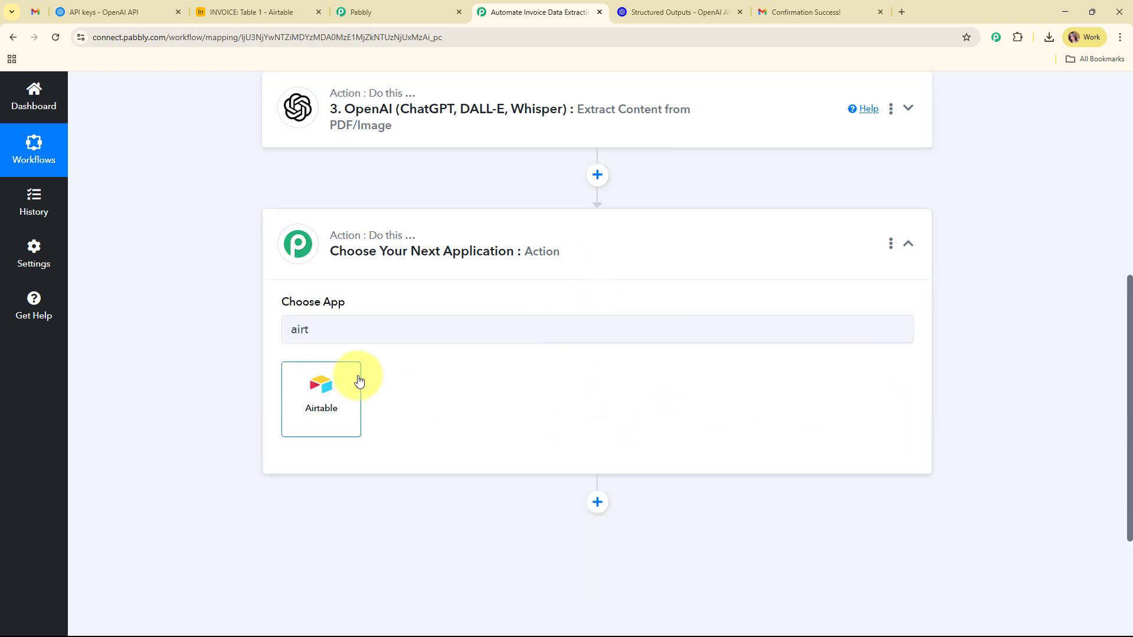
pyautogui.click(359, 380)
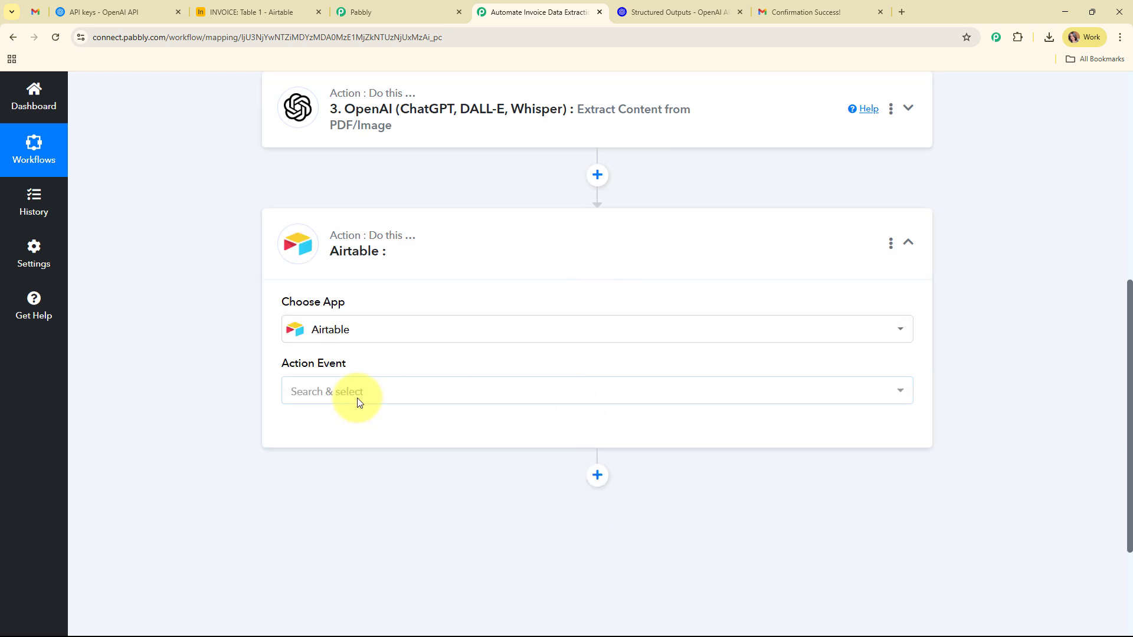
pyautogui.click(356, 394)
pyautogui.click(354, 180)
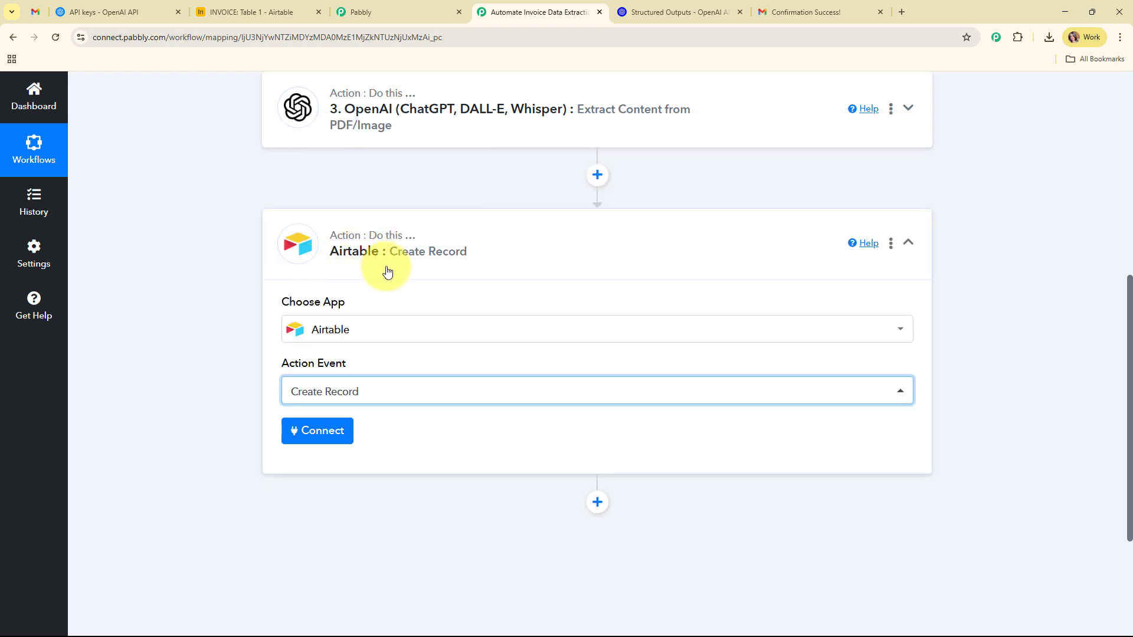
# Start a new Airtable connection named Airtable #33 for the Create Record step and request authorization from Airtable.
pyautogui.click(341, 442)
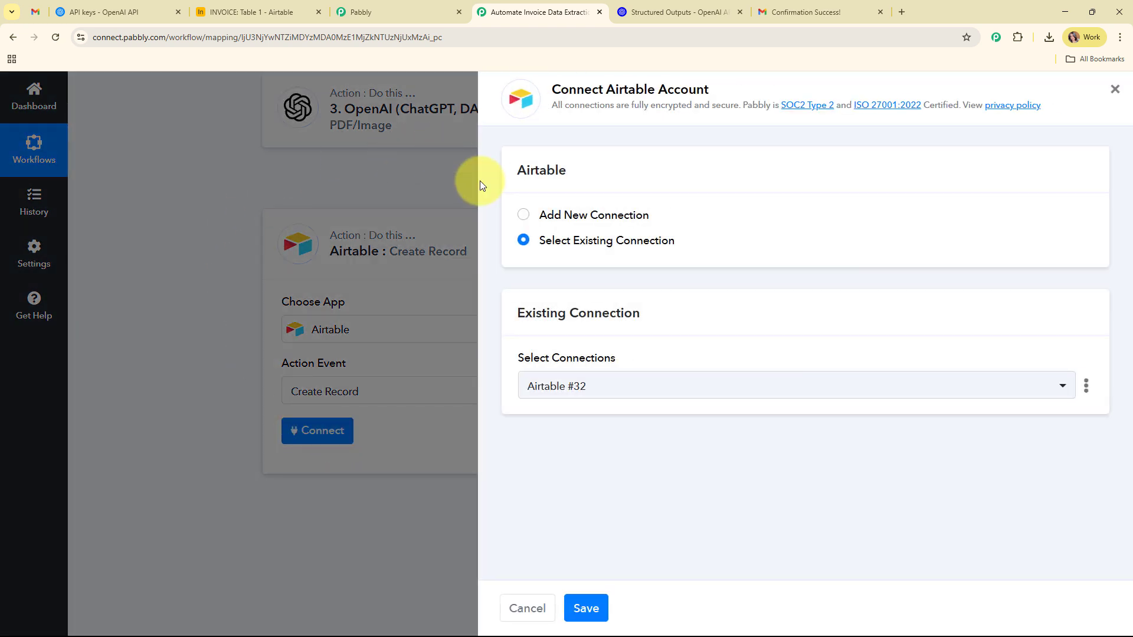
pyautogui.click(522, 215)
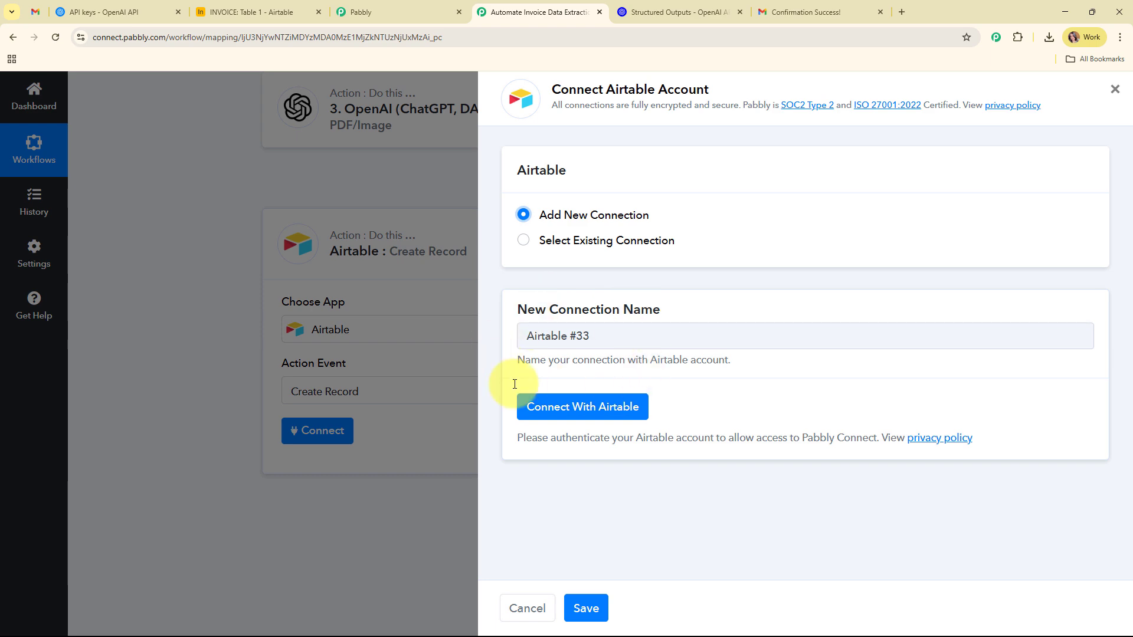
pyautogui.click(588, 400)
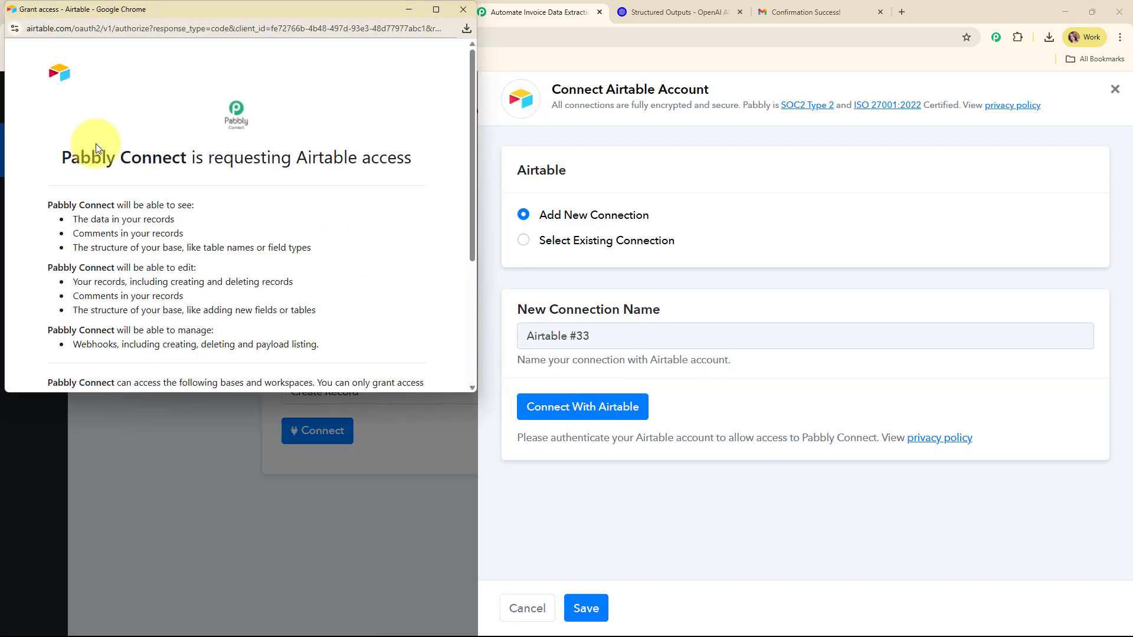
# Add all resources to Pabbly Connect's Airtable access, grant the access, and finish connecting the account.
pyautogui.scroll(-3, 312, 223)
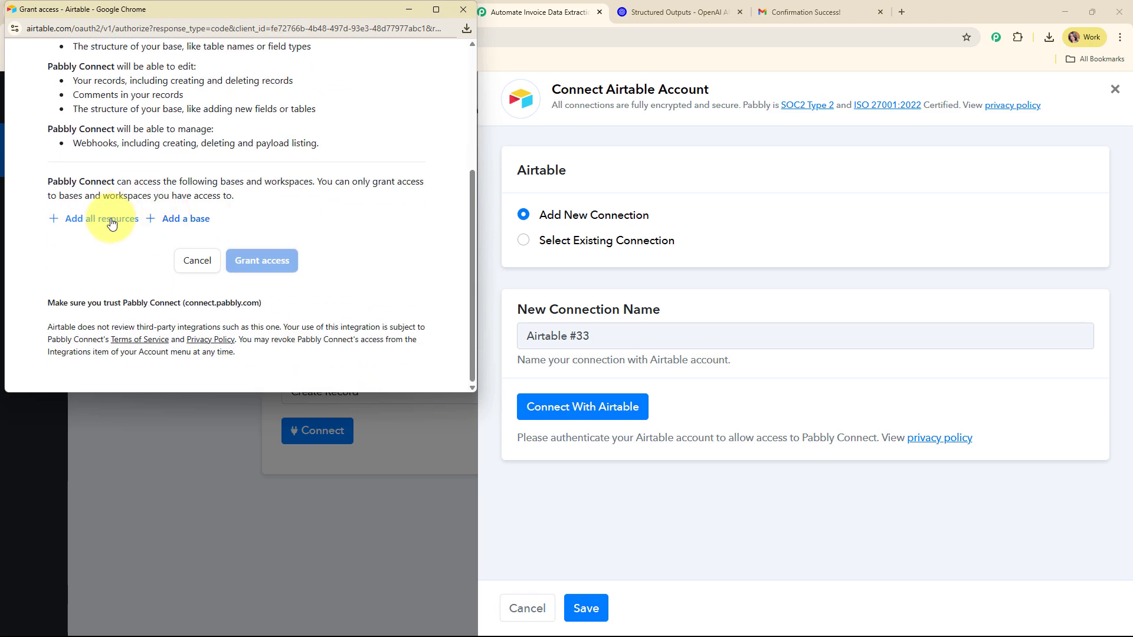
pyautogui.click(112, 222)
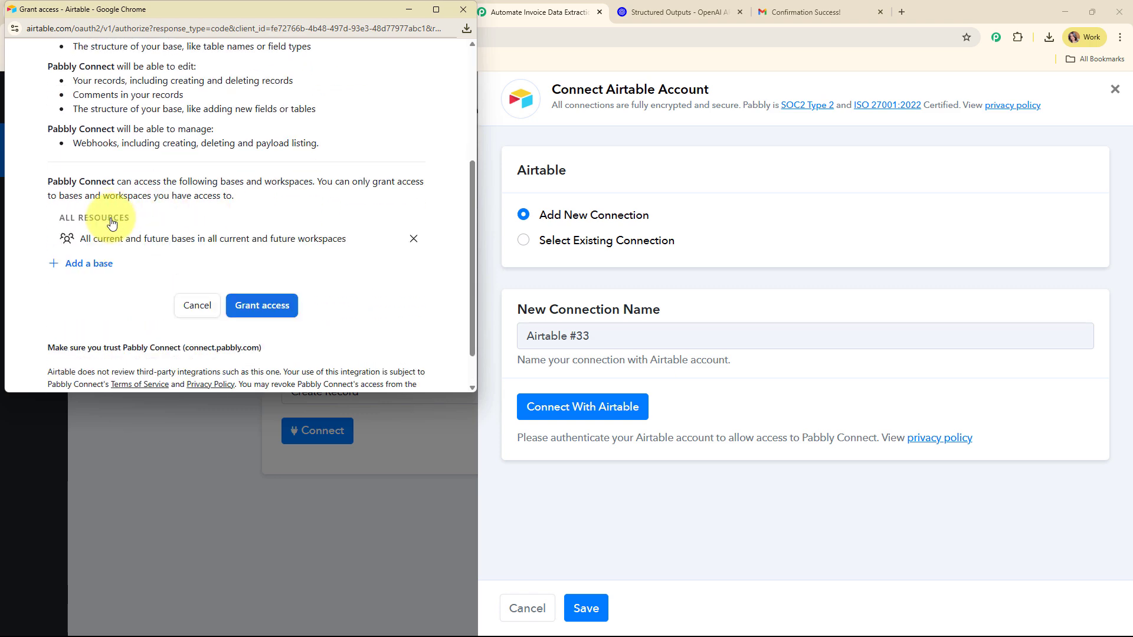
pyautogui.click(100, 269)
pyautogui.scroll(-6, 178, 195)
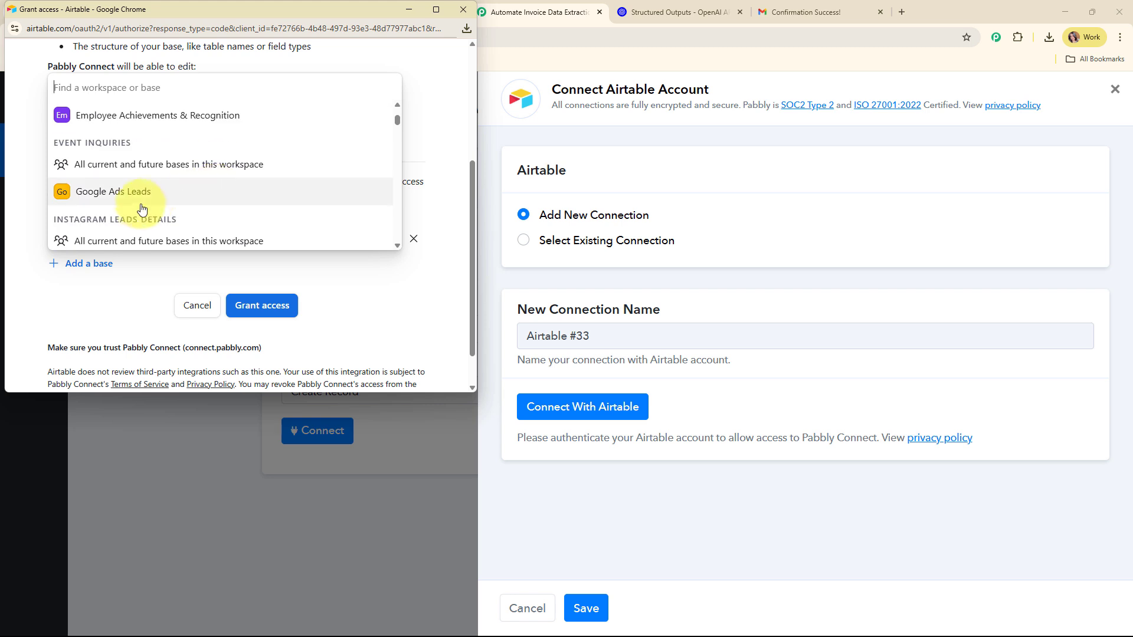
pyautogui.click(136, 172)
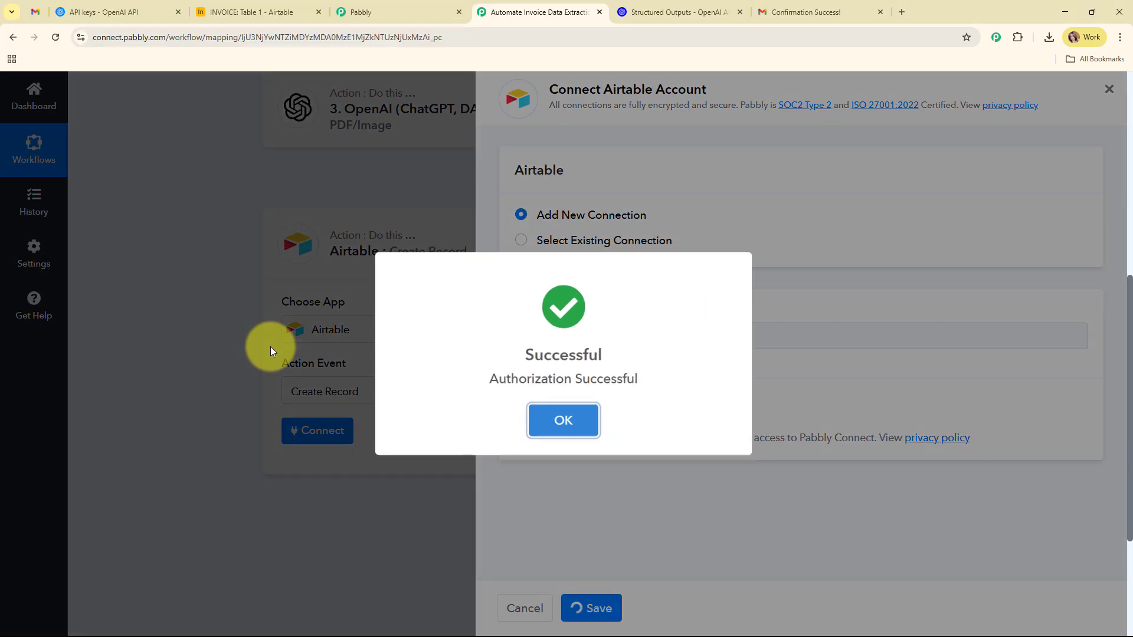
pyautogui.press('Return')
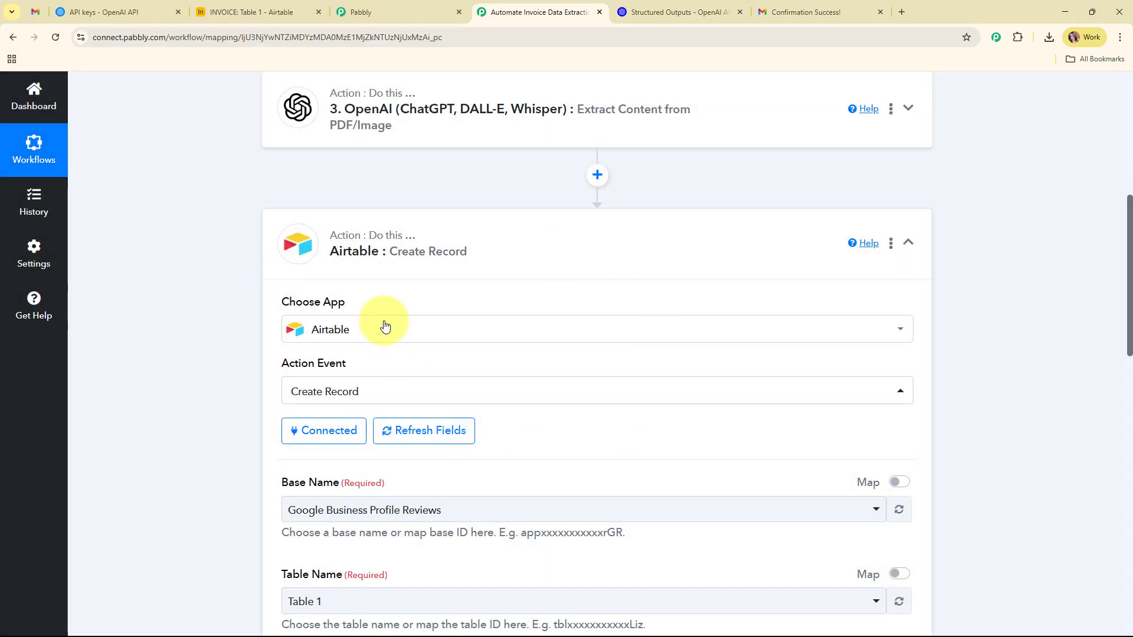
pyautogui.scroll(-5, 542, 364)
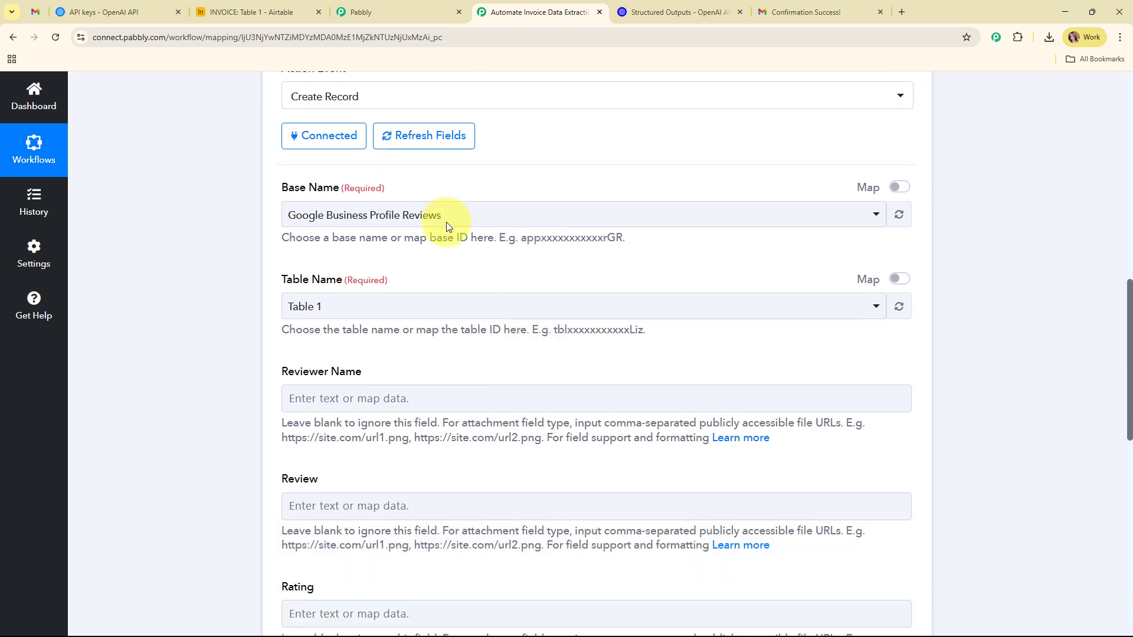
# Check the base and table names in Airtable, and set the Create Record step to the INVOICE base and Table 1.
pyautogui.moveTo(285, 189); pyautogui.dragTo(392, 190)
pyautogui.click(467, 264)
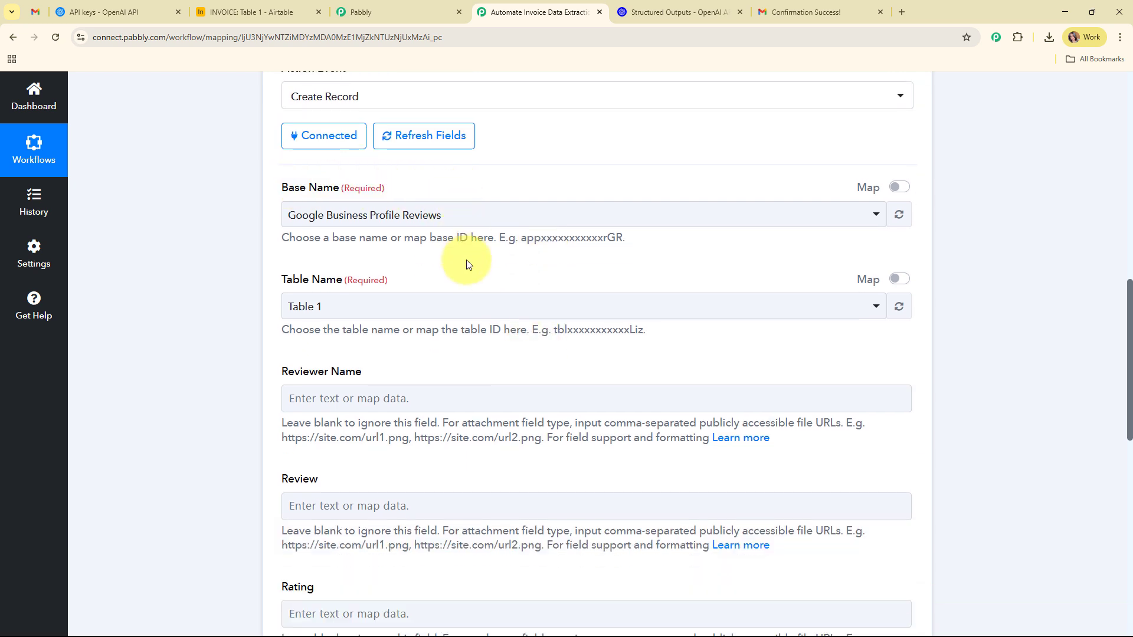
pyautogui.click(227, 10)
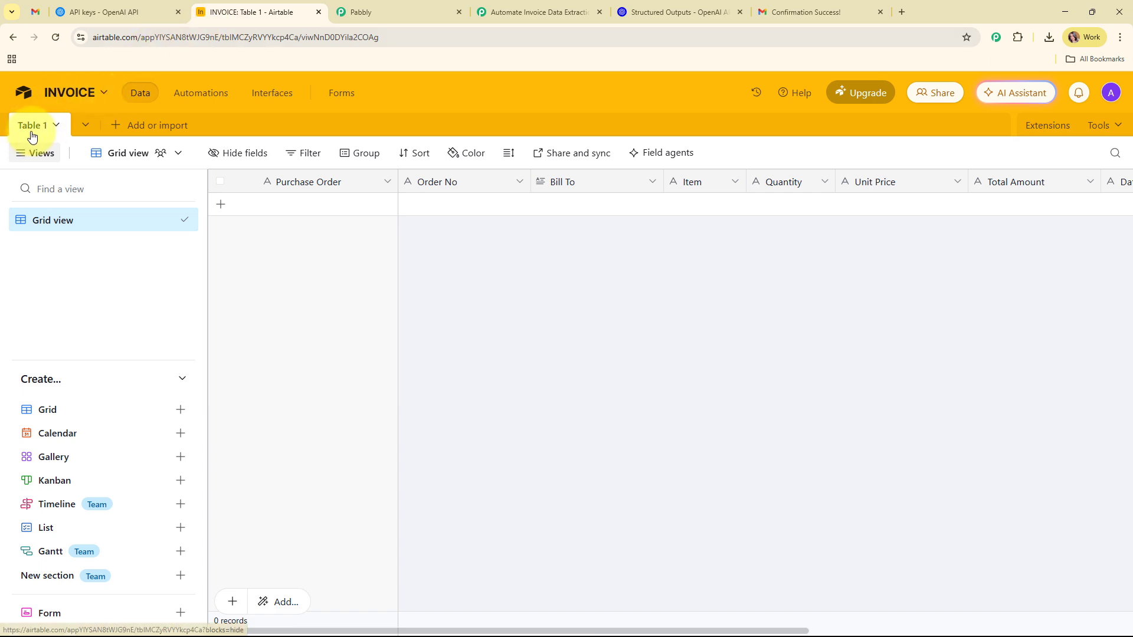
pyautogui.click(534, 12)
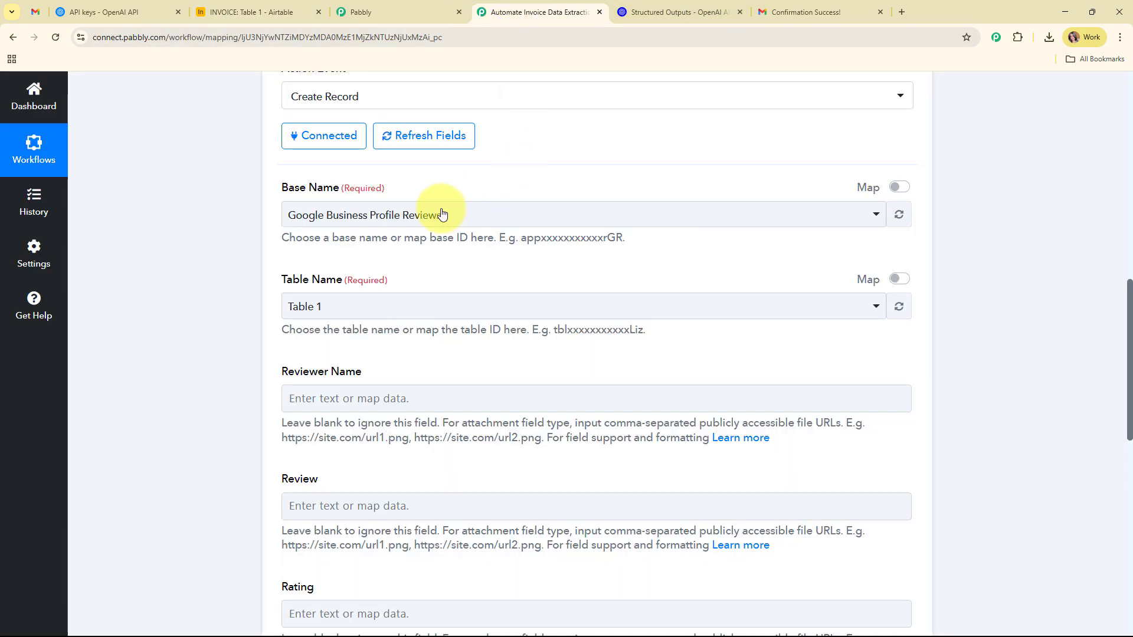
pyautogui.click(419, 222)
pyautogui.write('in')
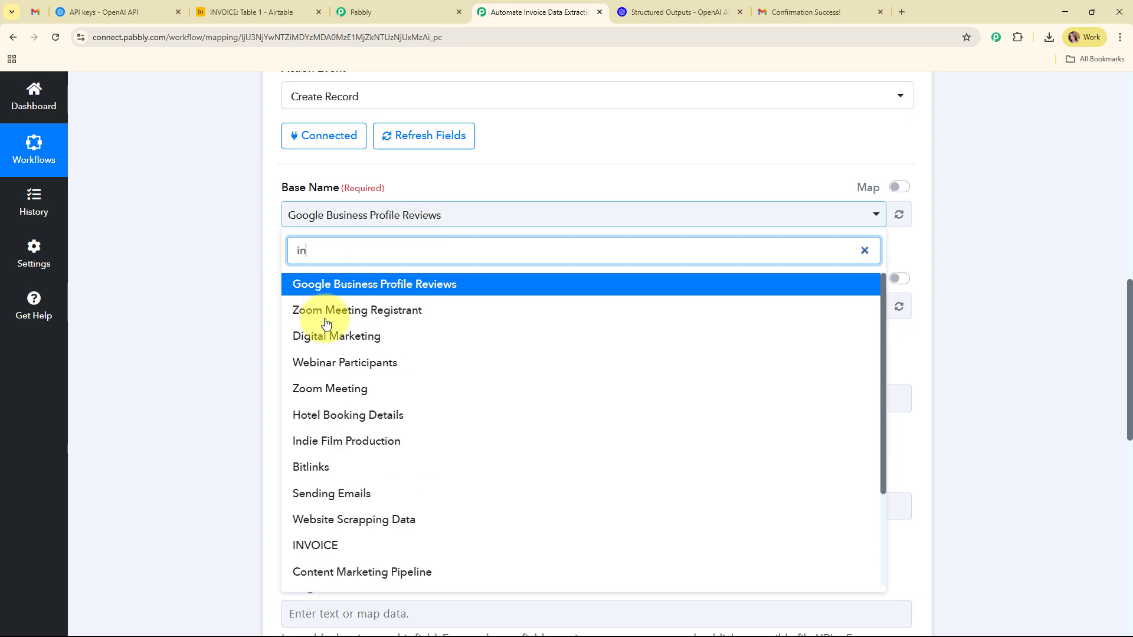
pyautogui.click(311, 545)
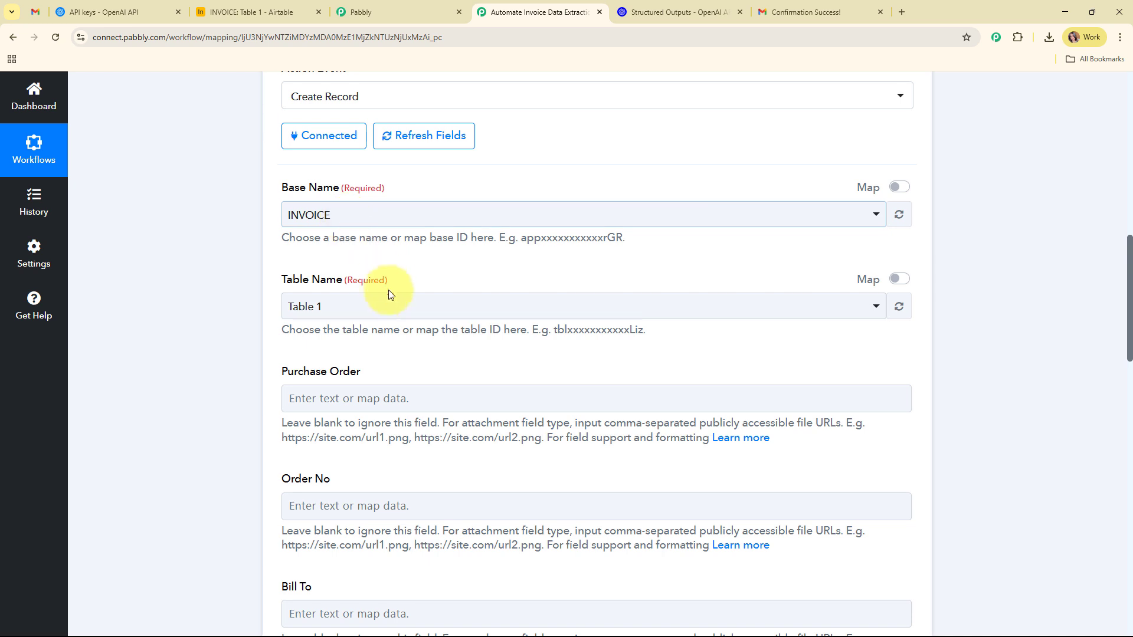
pyautogui.click(396, 307)
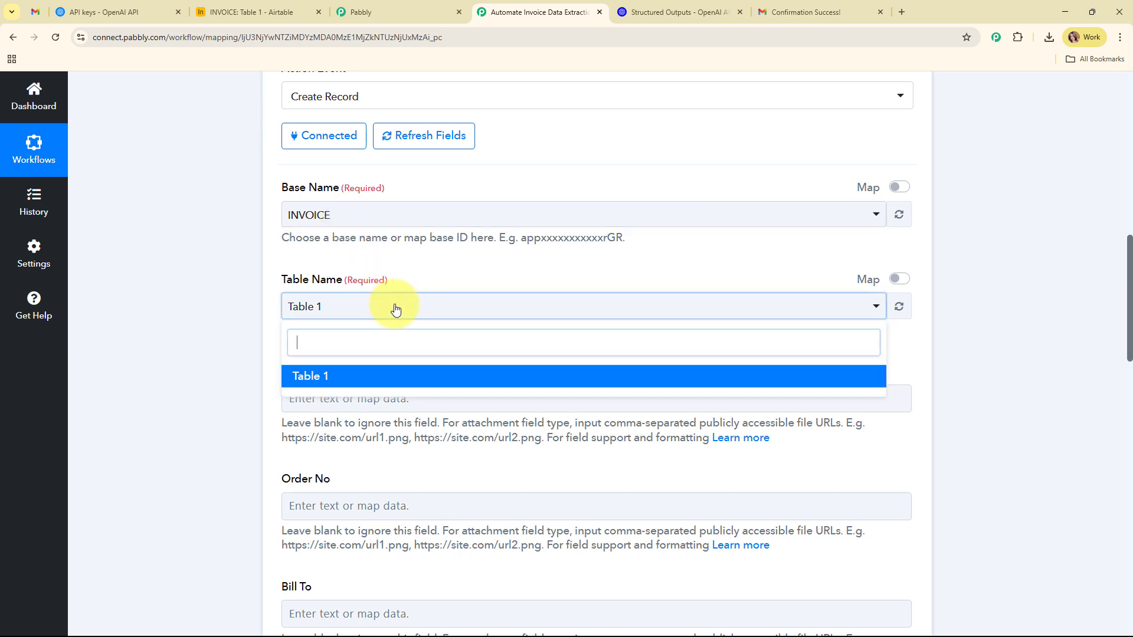
pyautogui.click(405, 376)
# Map the OpenAI step's Po No, Order No and Bill To values to the Purchase Order, Order No and Bill To fields.
pyautogui.scroll(-4, 585, 274)
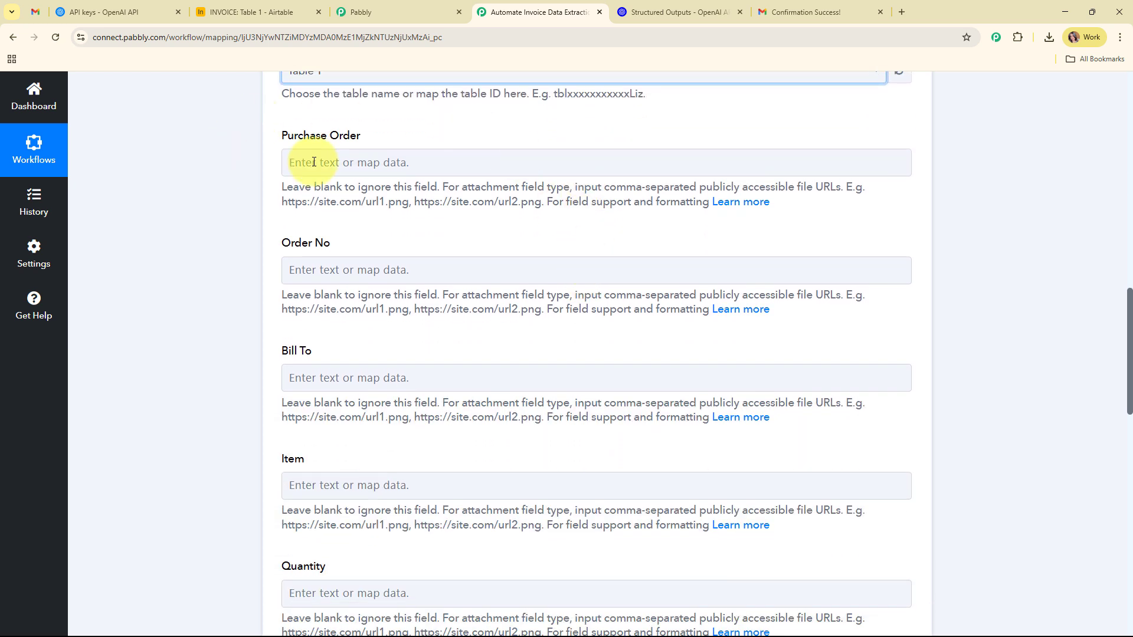
pyautogui.click(346, 162)
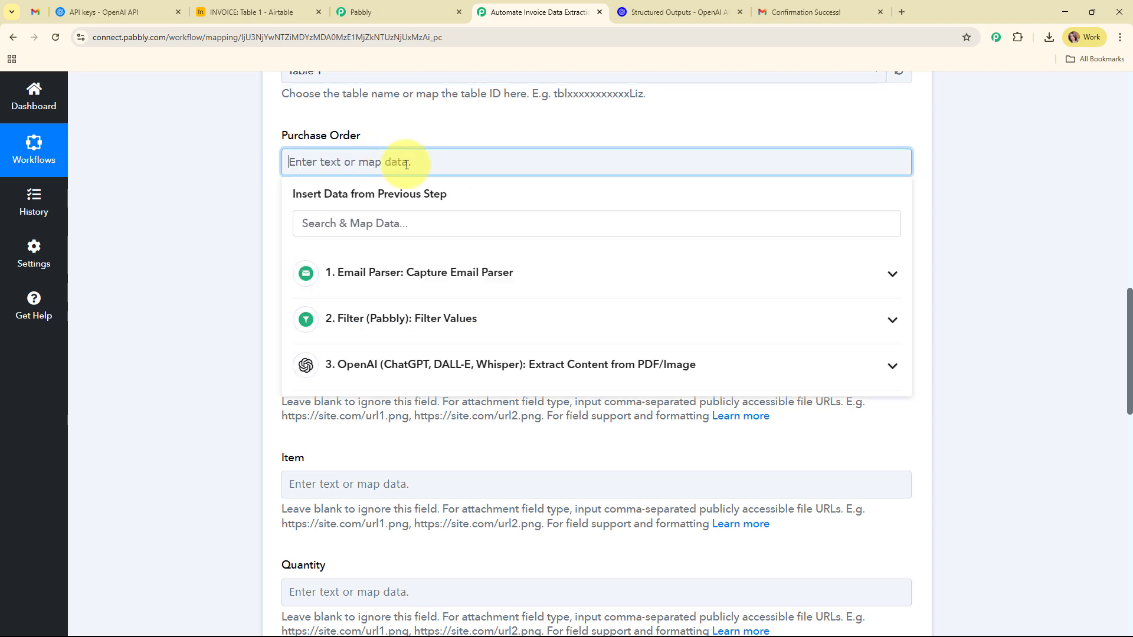
pyautogui.click(469, 365)
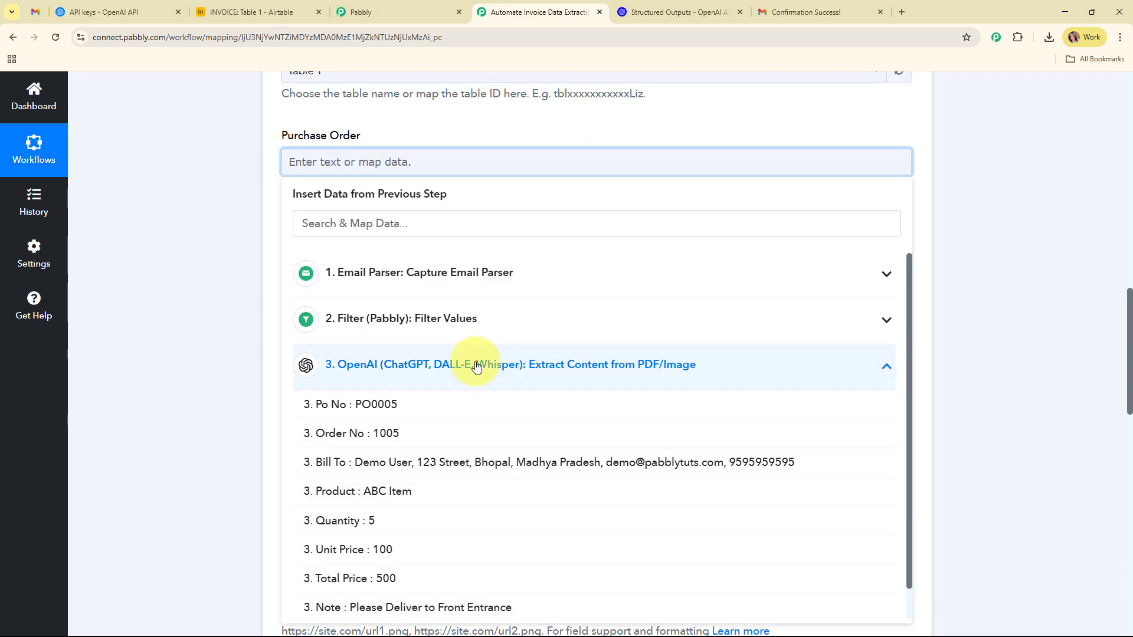
pyautogui.click(471, 404)
pyautogui.scroll(-3, 369, 278)
pyautogui.click(358, 90)
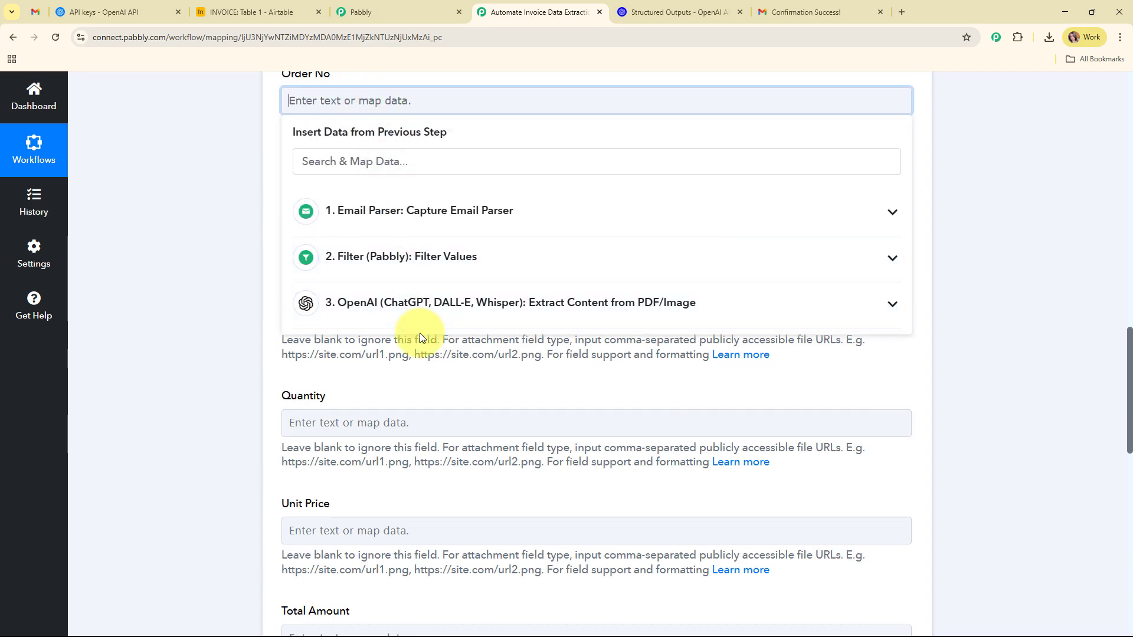
pyautogui.click(420, 319)
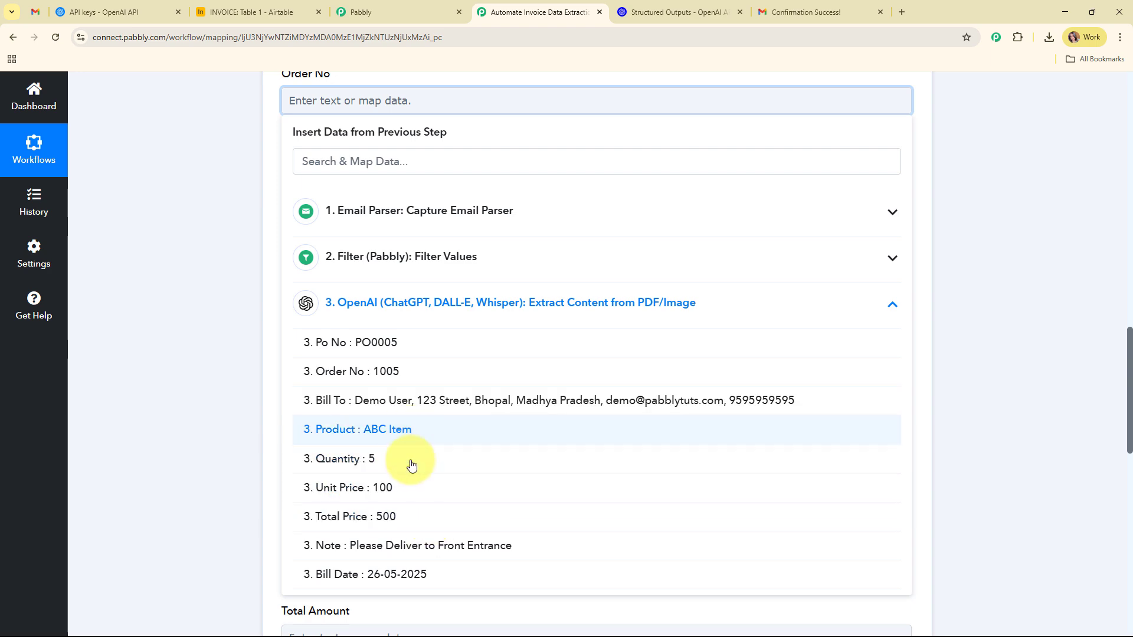
pyautogui.click(390, 373)
pyautogui.click(417, 211)
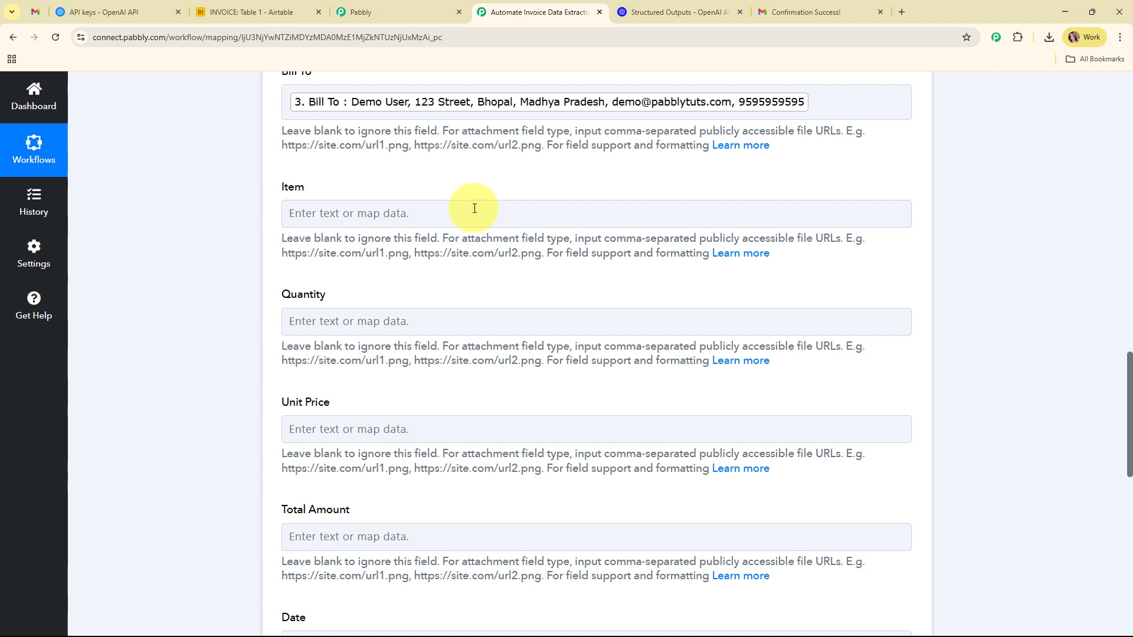
# Map the OpenAI step's Product and Quantity values to the Item and Quantity fields.
pyautogui.click(474, 208)
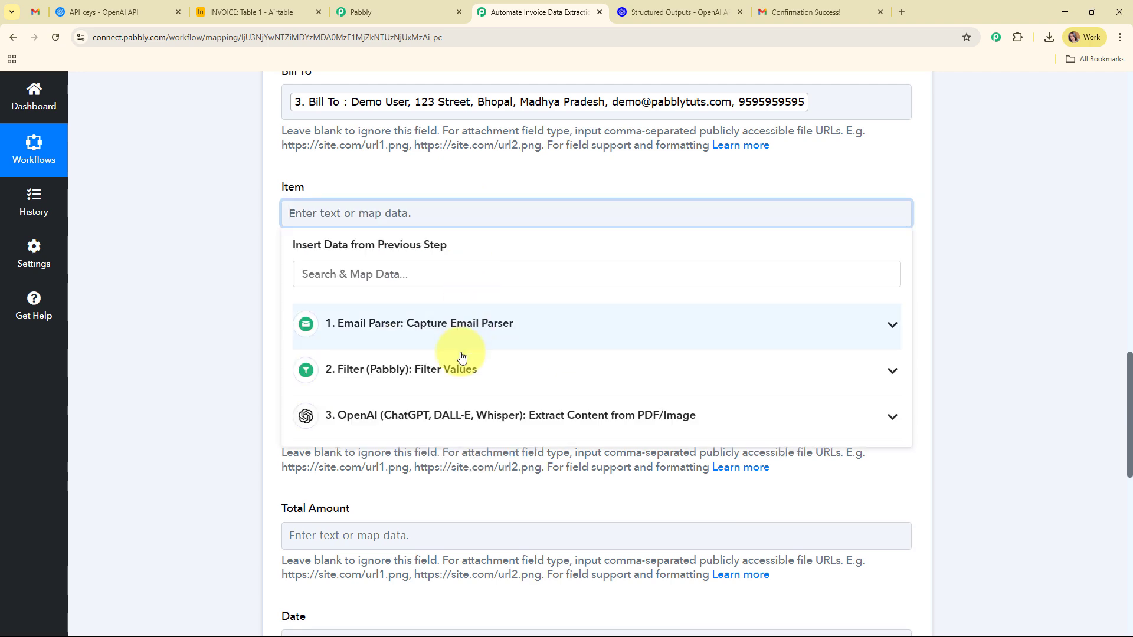
pyautogui.scroll(-3, 516, 228)
pyautogui.click(427, 150)
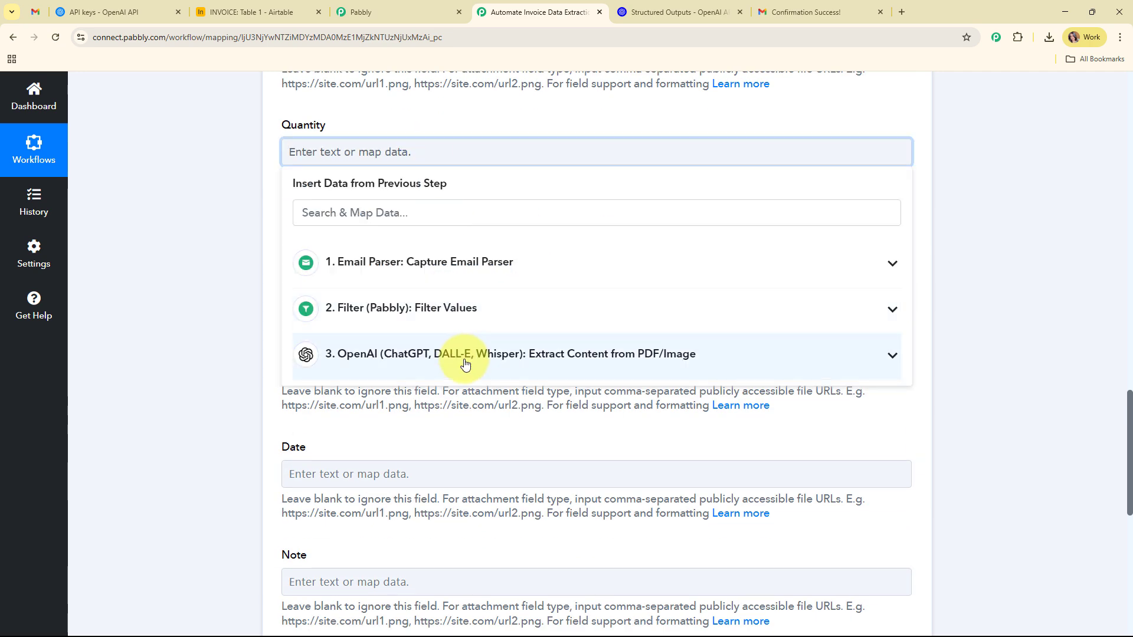
pyautogui.click(463, 358)
pyautogui.click(455, 511)
pyautogui.click(201, 330)
# Map the OpenAI step's Unit Price and Total Price values to the Unit Price and Total Amount fields.
pyautogui.scroll(-3, 589, 346)
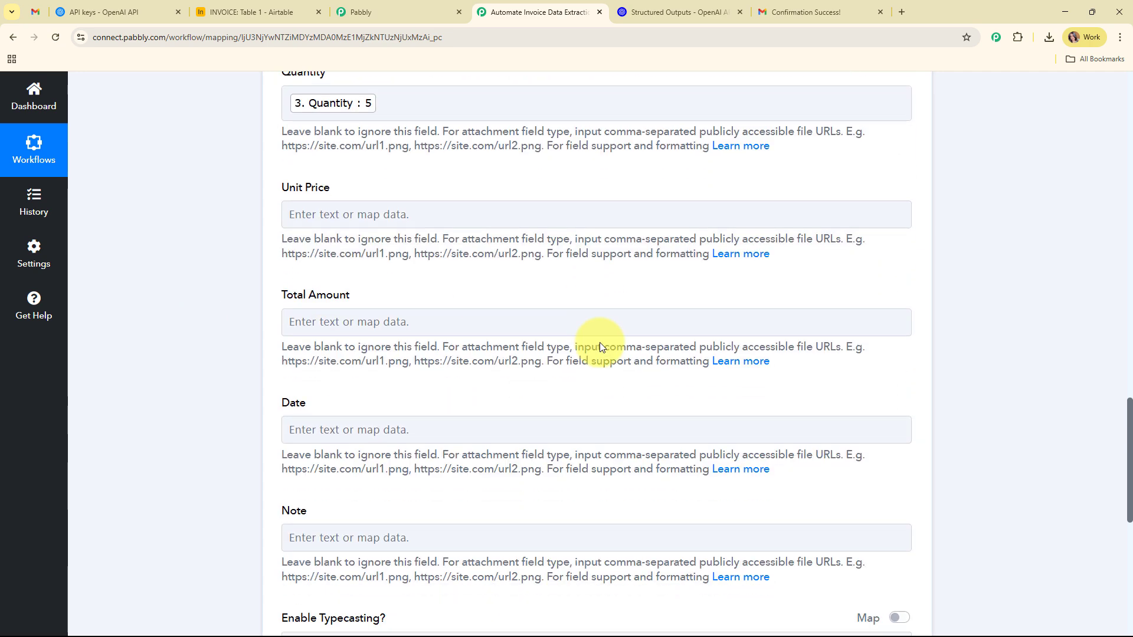
pyautogui.click(418, 94)
pyautogui.click(443, 291)
pyautogui.click(398, 477)
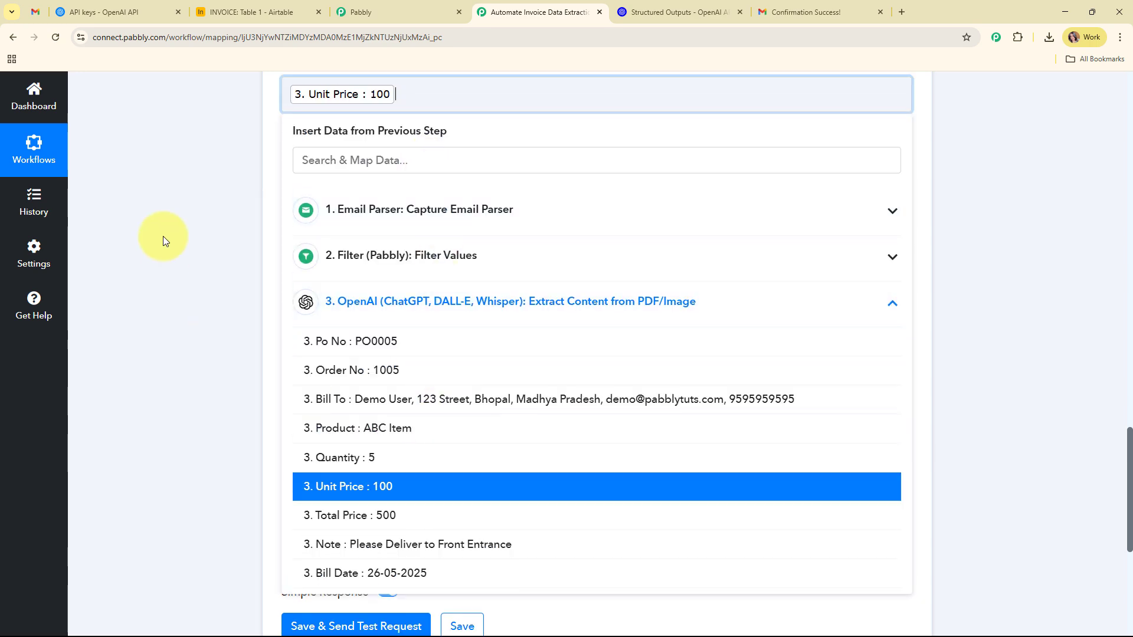
pyautogui.moveTo(165, 239); pyautogui.dragTo(298, 222)
pyautogui.click(301, 211)
pyautogui.click(377, 409)
pyautogui.click(355, 554)
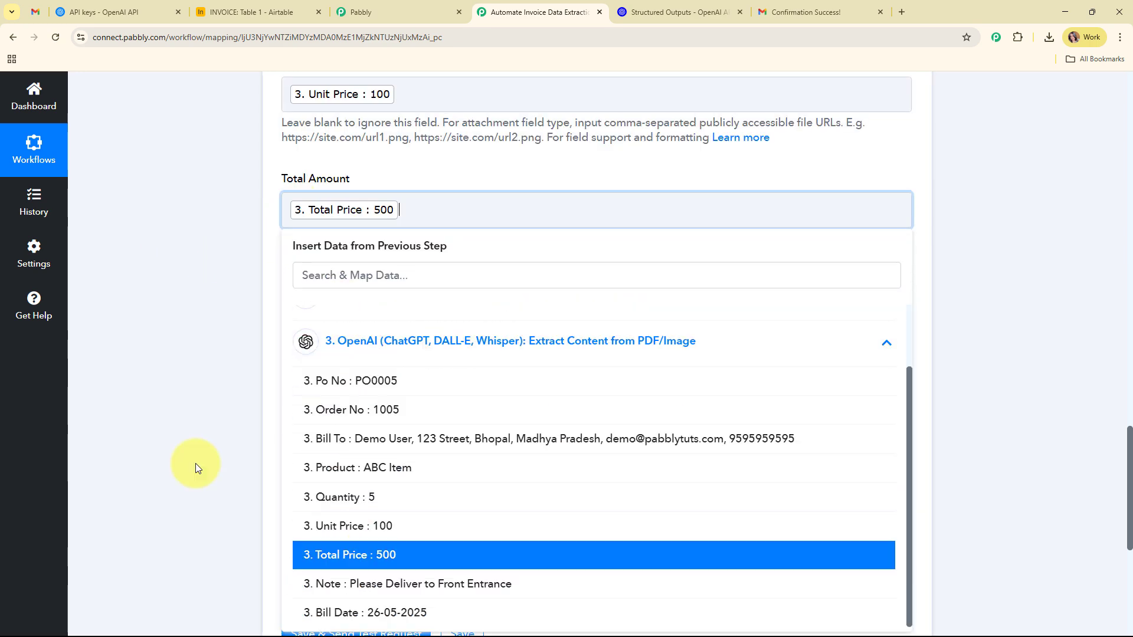
pyautogui.click(194, 463)
# Map the OpenAI step's Bill Date and Note values to the Date and Note fields.
pyautogui.scroll(-3, 417, 151)
pyautogui.click(356, 142)
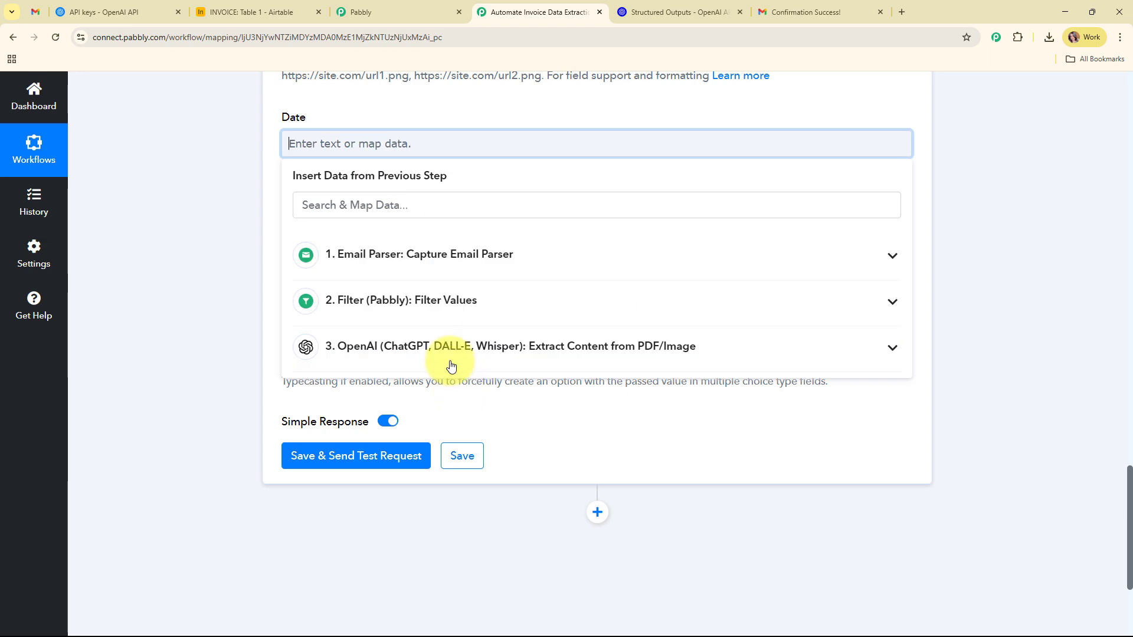
pyautogui.click(450, 362)
pyautogui.click(455, 602)
pyautogui.click(172, 299)
pyautogui.click(380, 252)
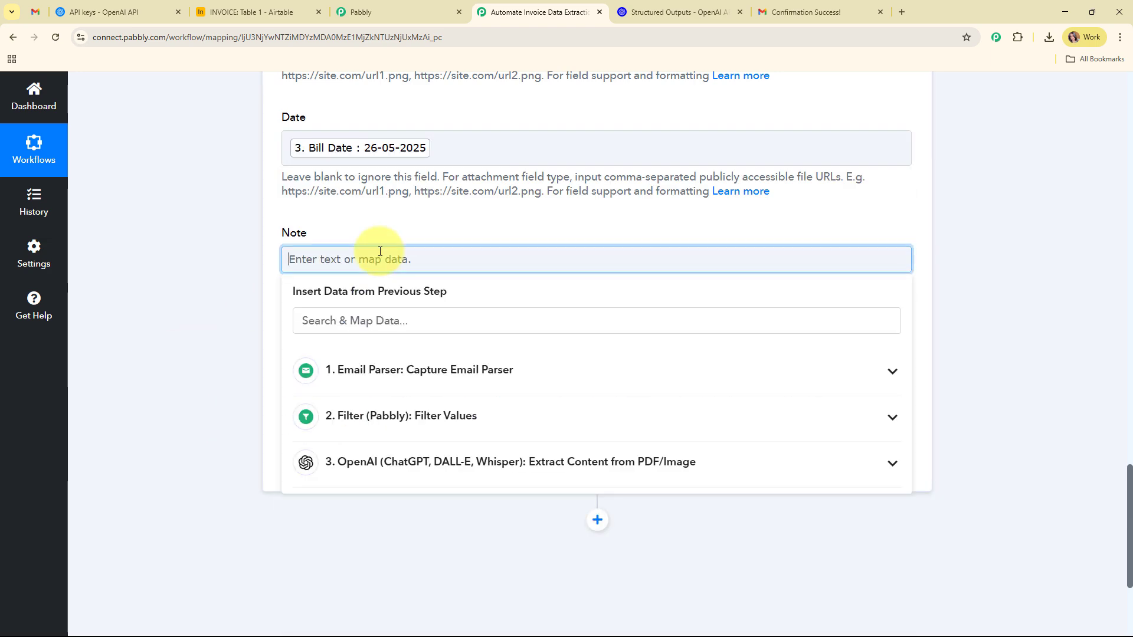
pyautogui.click(417, 460)
pyautogui.click(407, 575)
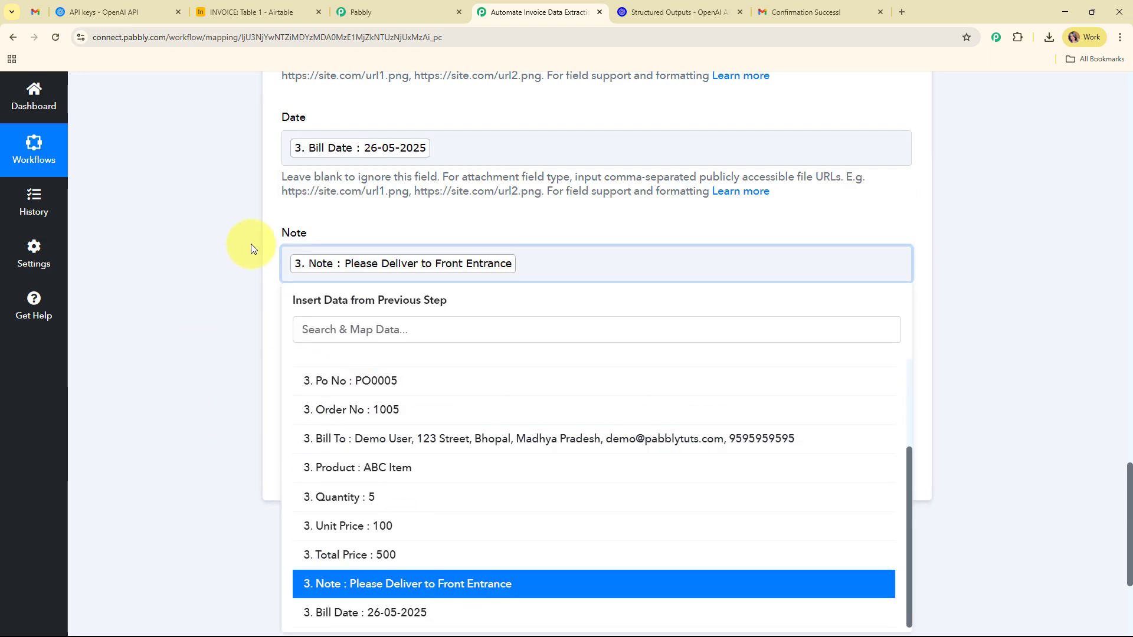
pyautogui.click(253, 245)
# Save the Airtable Create Record step, send a test request, and review its response.
pyautogui.scroll(-2, 749, 268)
pyautogui.click(358, 354)
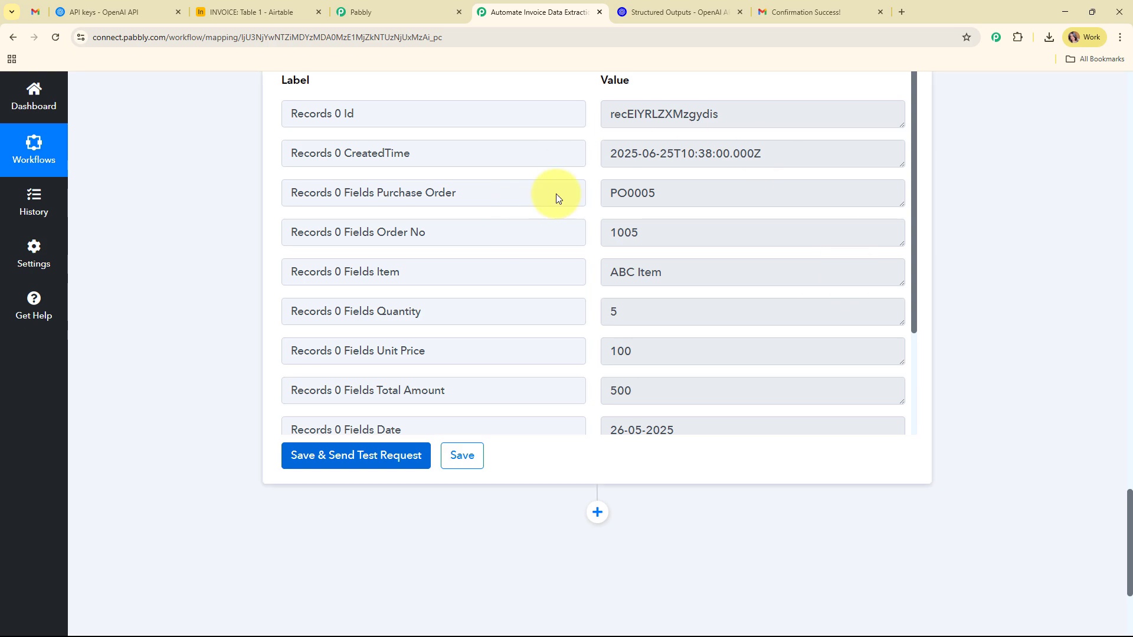
pyautogui.scroll(1, 959, 313)
pyautogui.scroll(20, 966, 301)
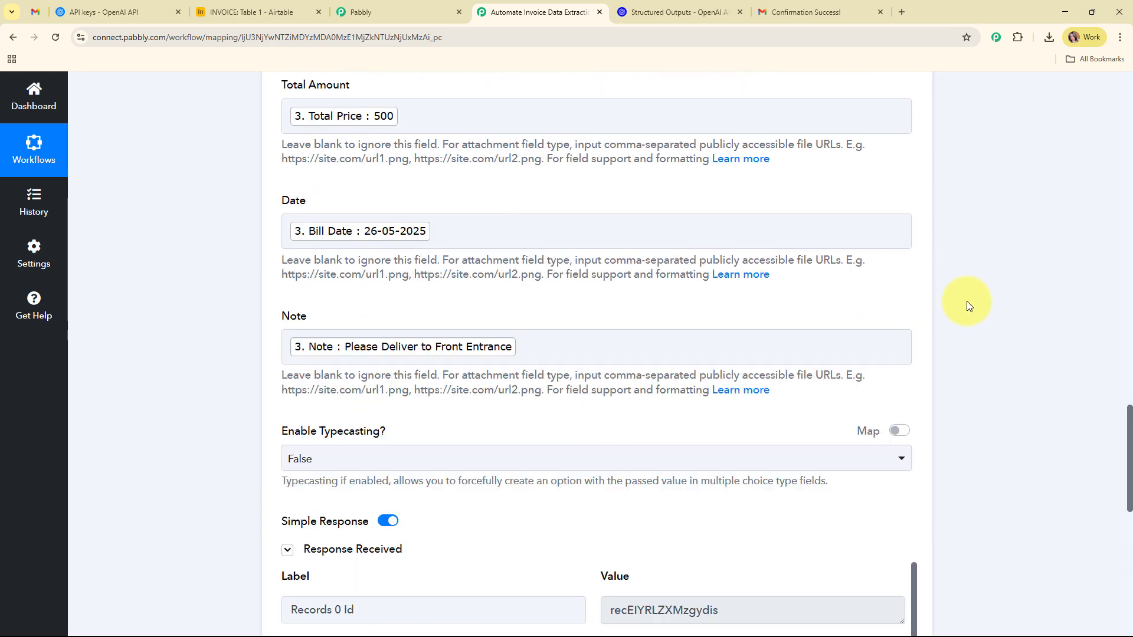
pyautogui.scroll(12, 675, 299)
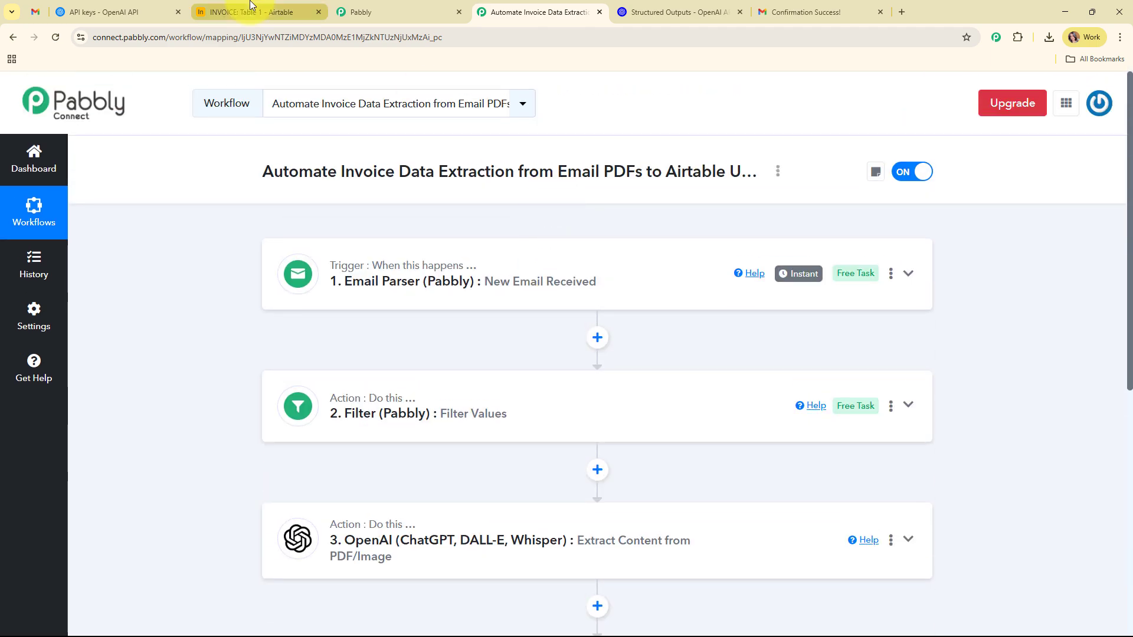
# Examine the test record's fields in Table 1 of the Airtable INVOICE base, and return to the Pabbly Connect workflow.
pyautogui.click(252, 6)
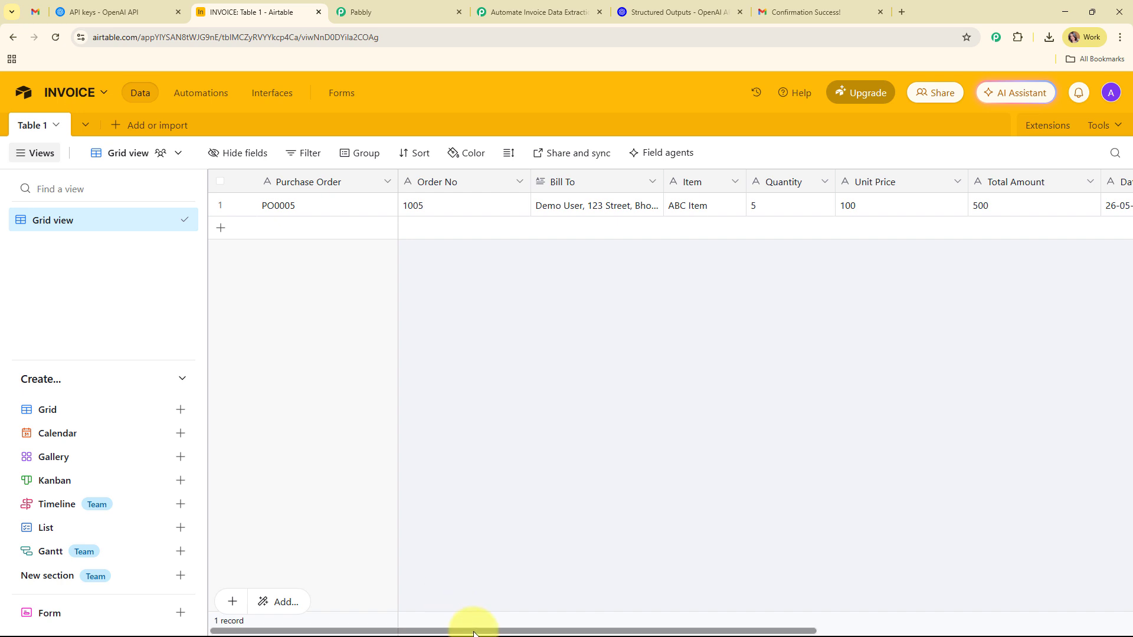
pyautogui.moveTo(469, 629); pyautogui.dragTo(318, 575)
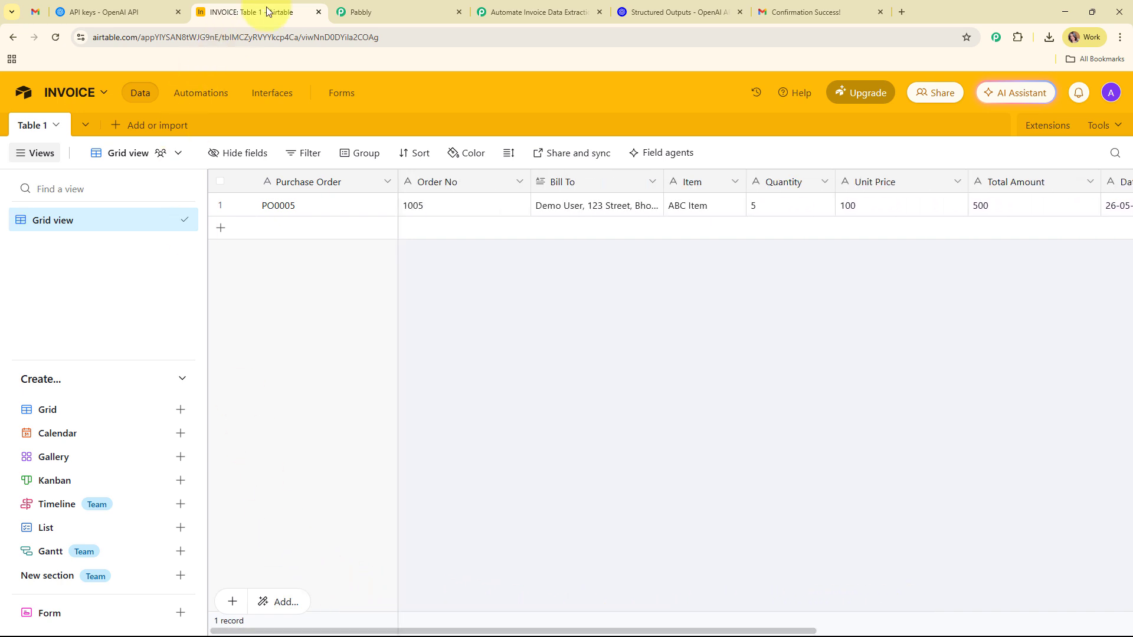
pyautogui.click(563, 6)
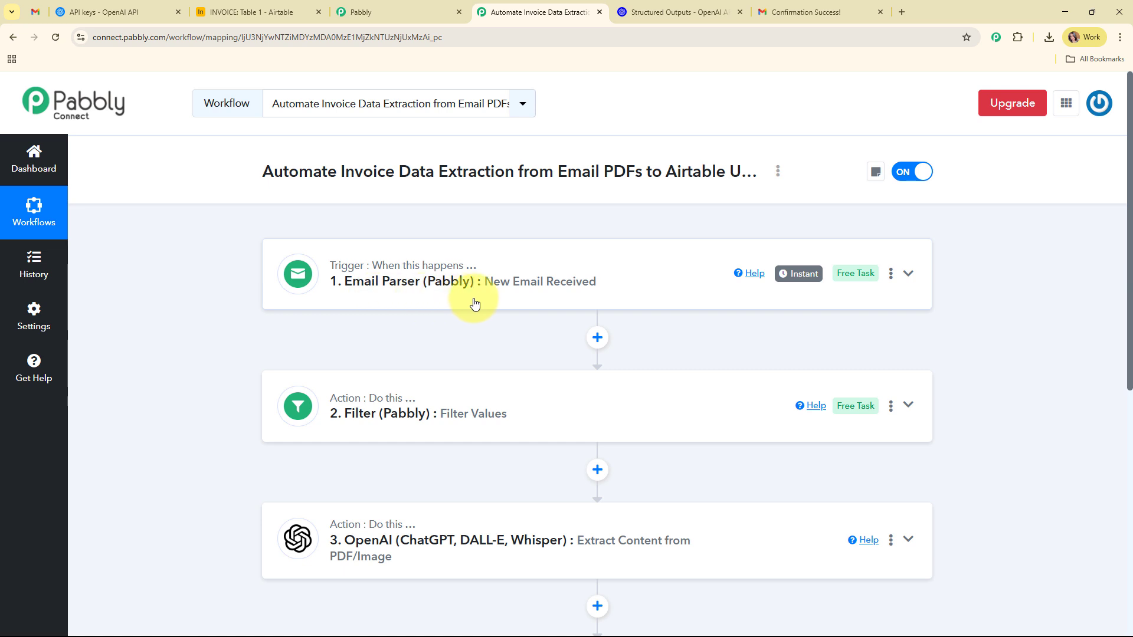
pyautogui.scroll(-4, 477, 304)
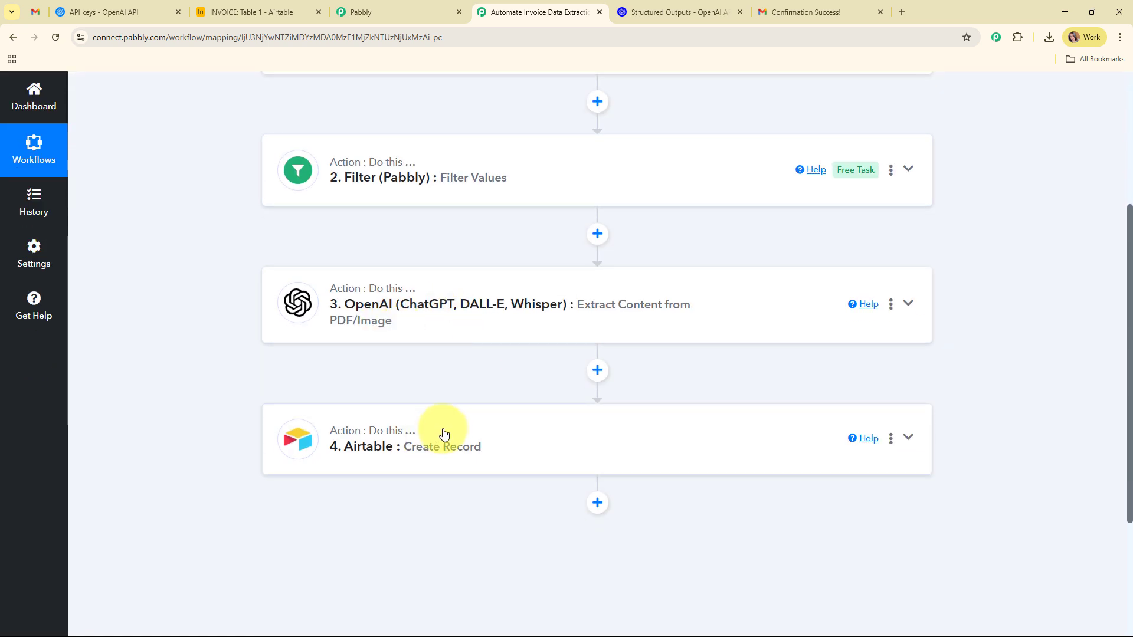
pyautogui.scroll(4, 523, 311)
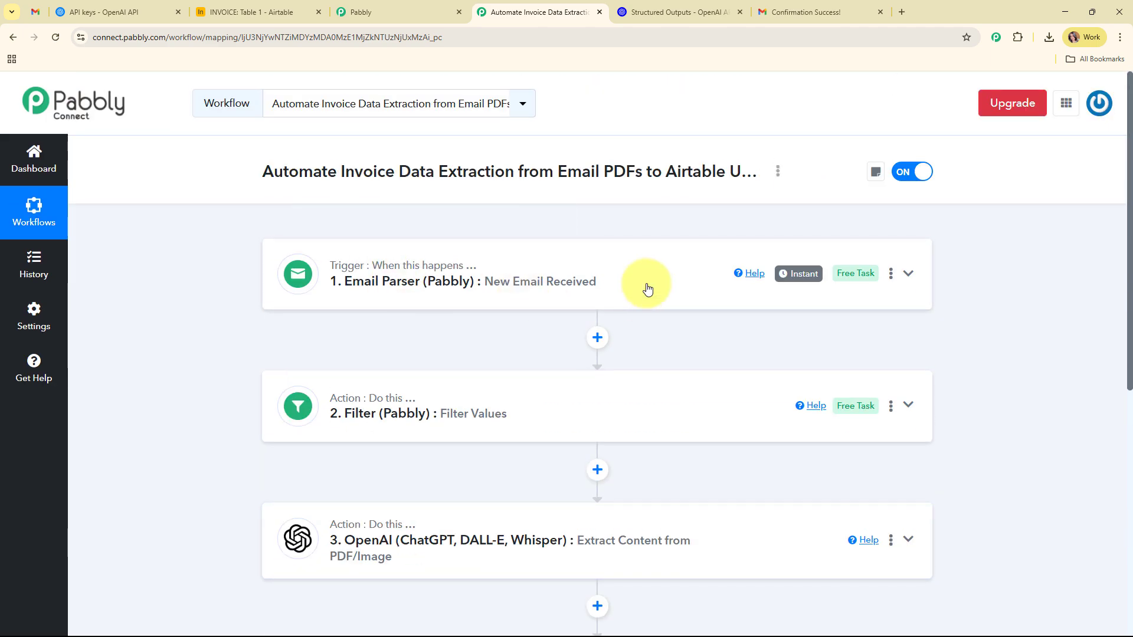
pyautogui.moveTo(430, 288)
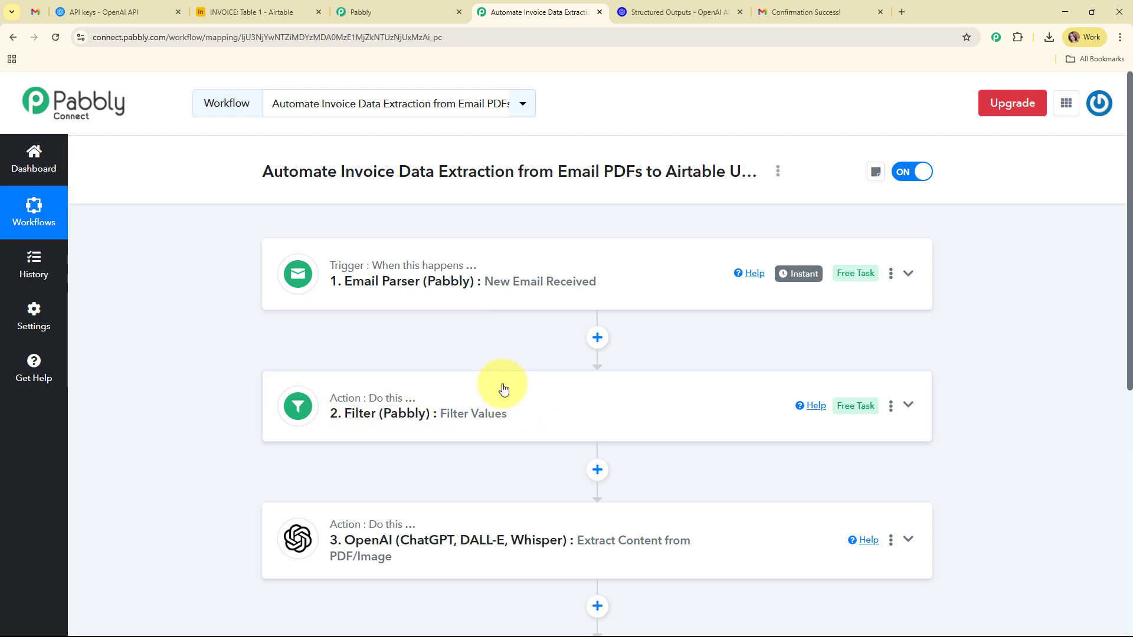
pyautogui.scroll(-5, 504, 383)
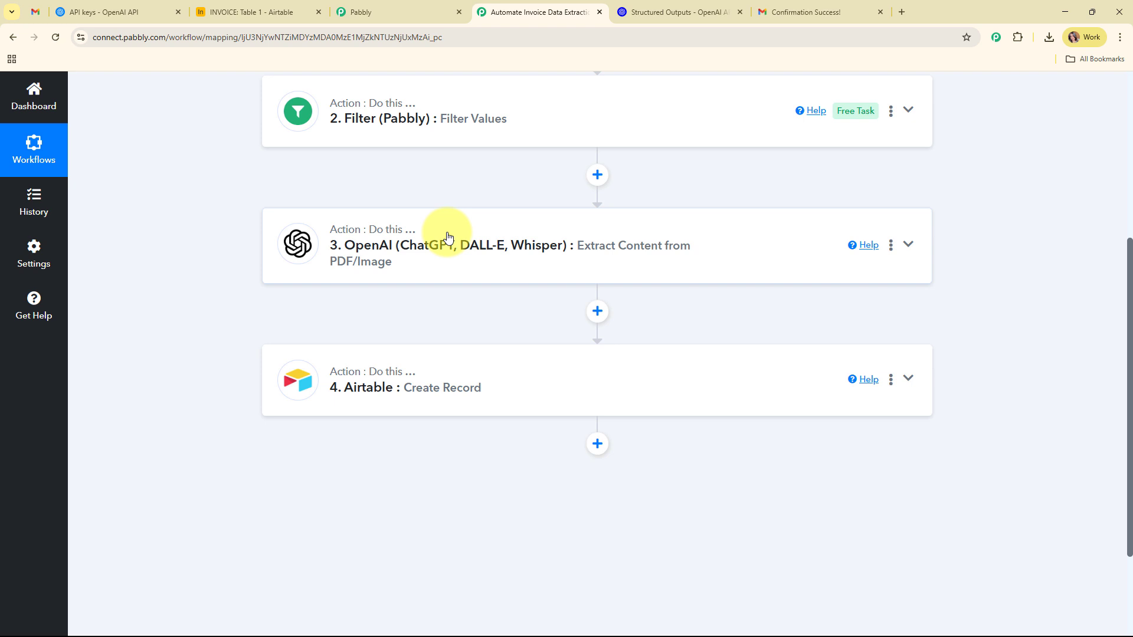
pyautogui.scroll(-1, 447, 236)
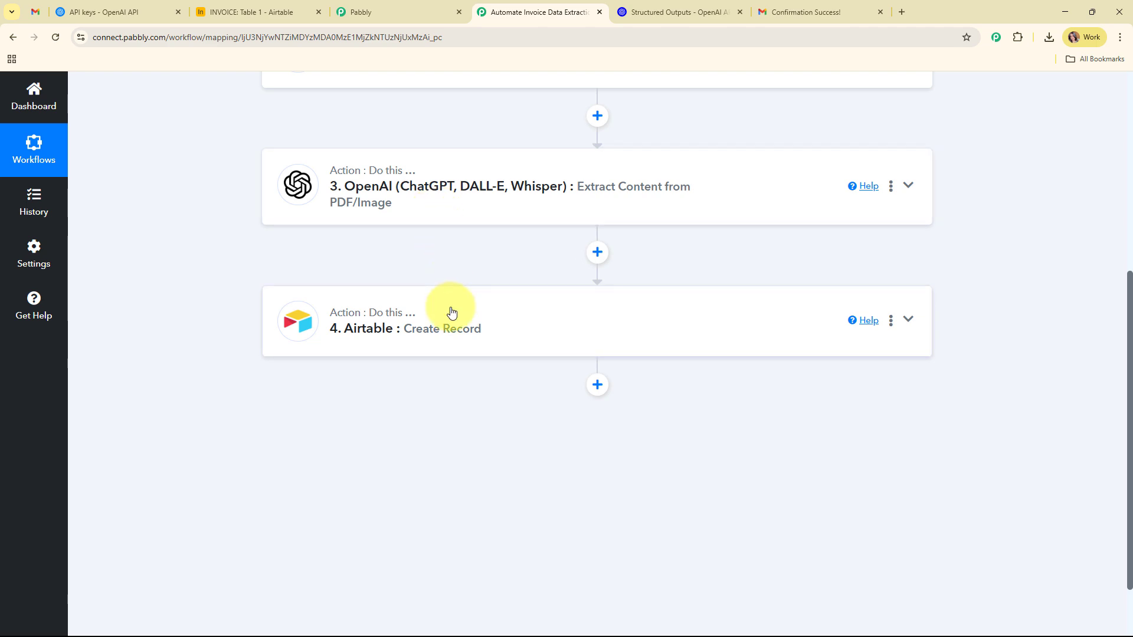
pyautogui.scroll(6, 452, 312)
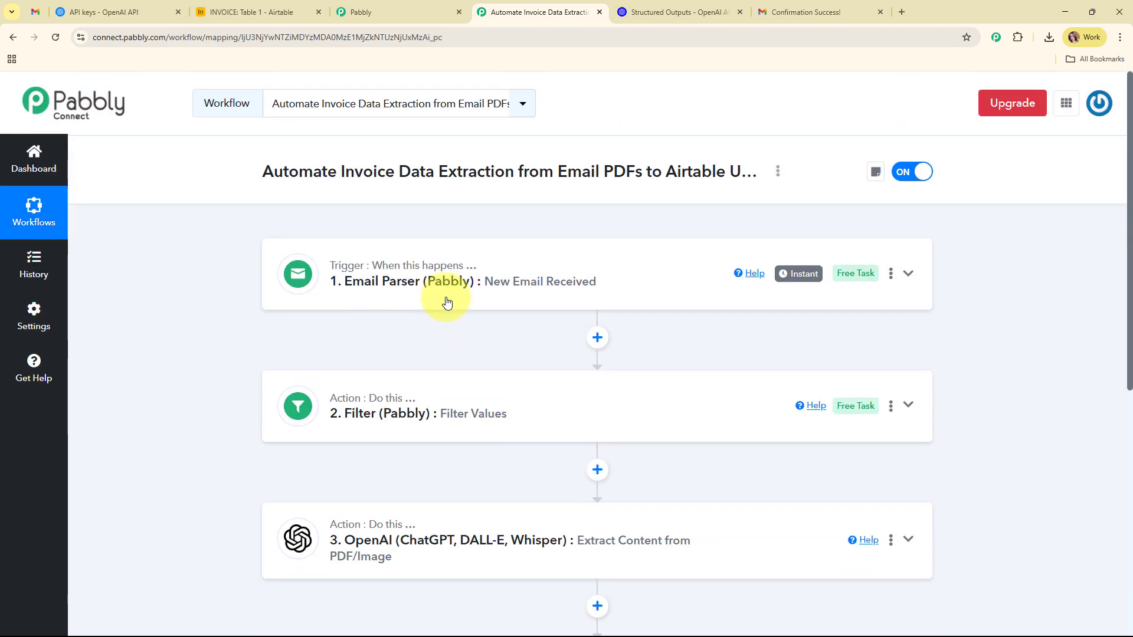